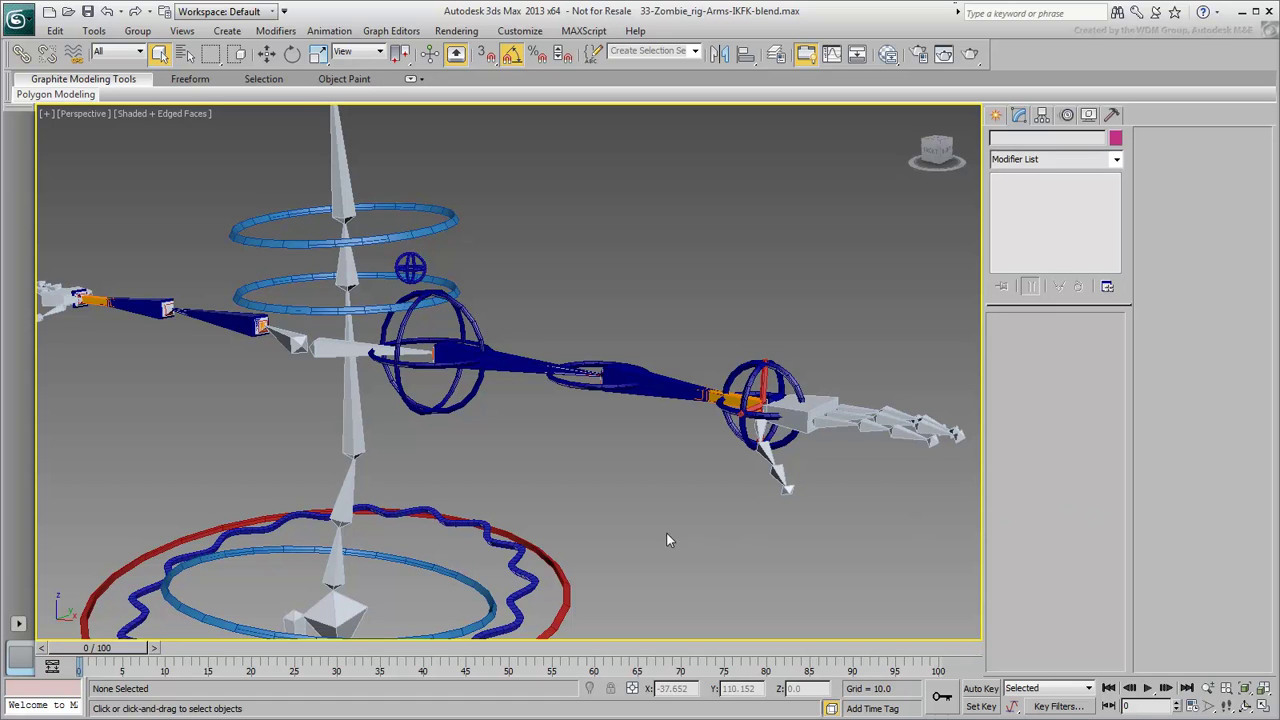
Step: Select the left arm hierarchy from the collarbone down in wireframe display, adding the small sphere control and the wrist's IK objects
middle_click_drag(635, 529, 639, 522, "alt")
key("F3")
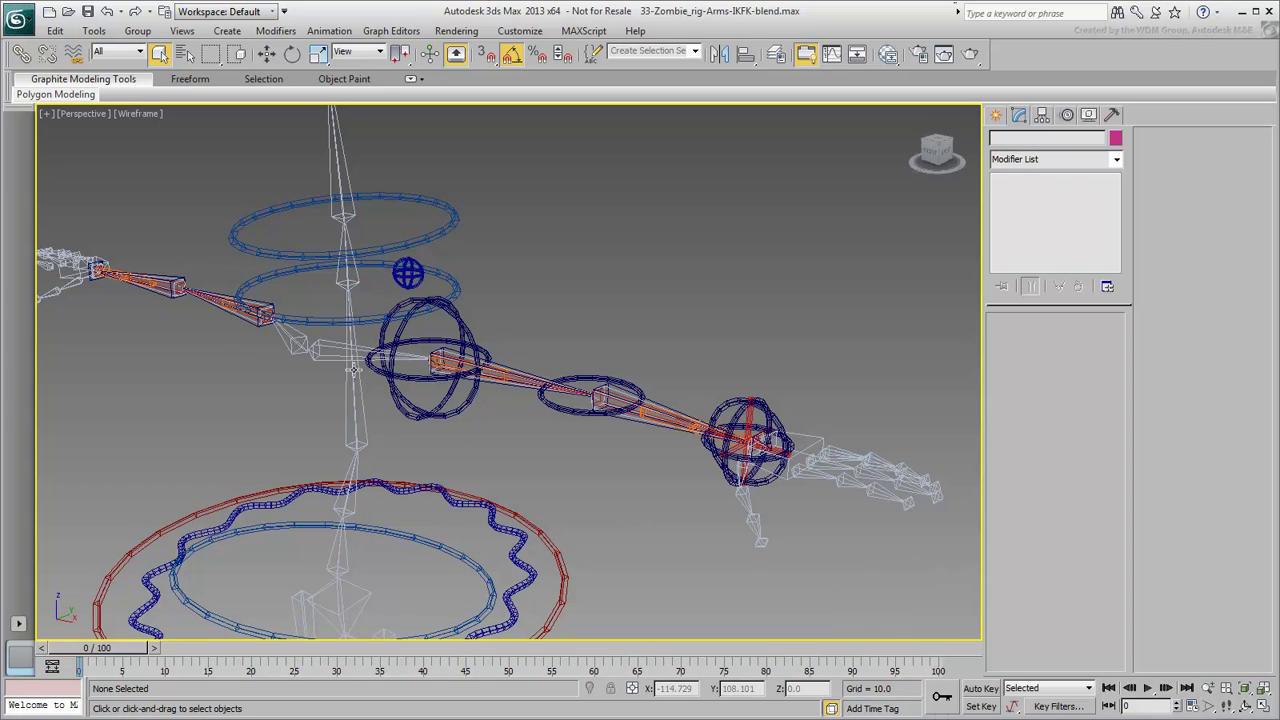
double_click(327, 355)
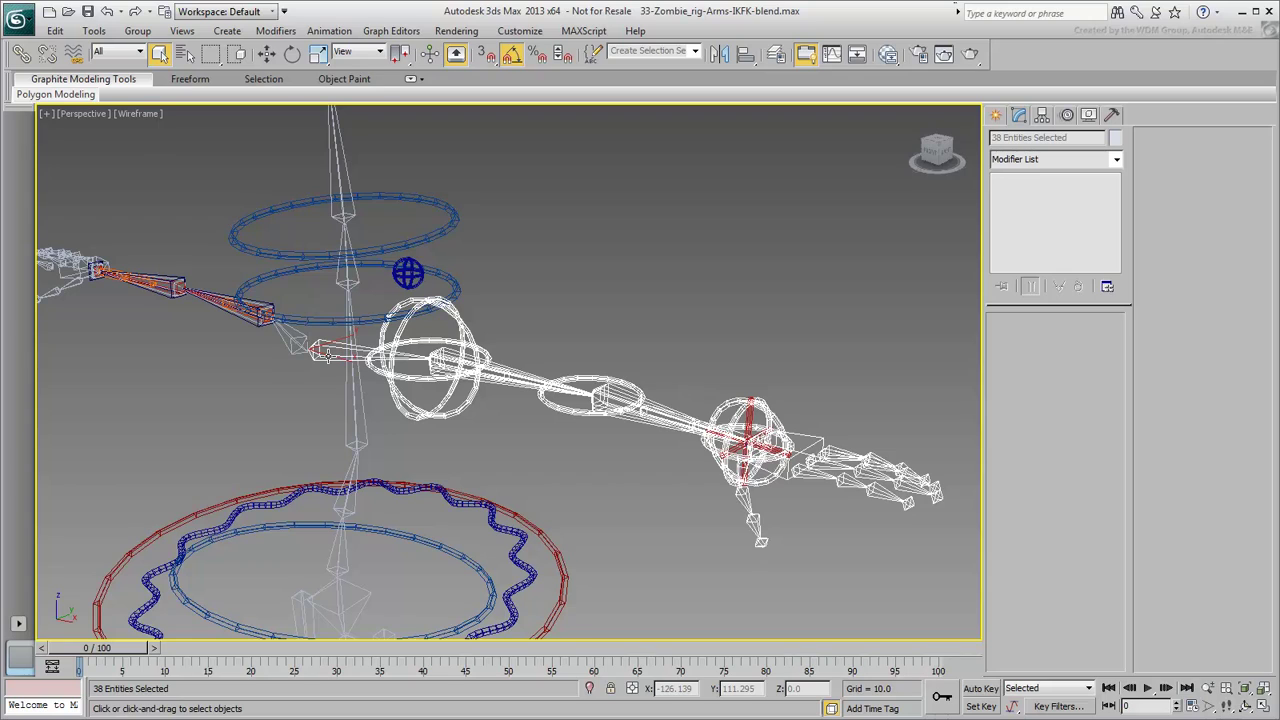
key("ctrl")
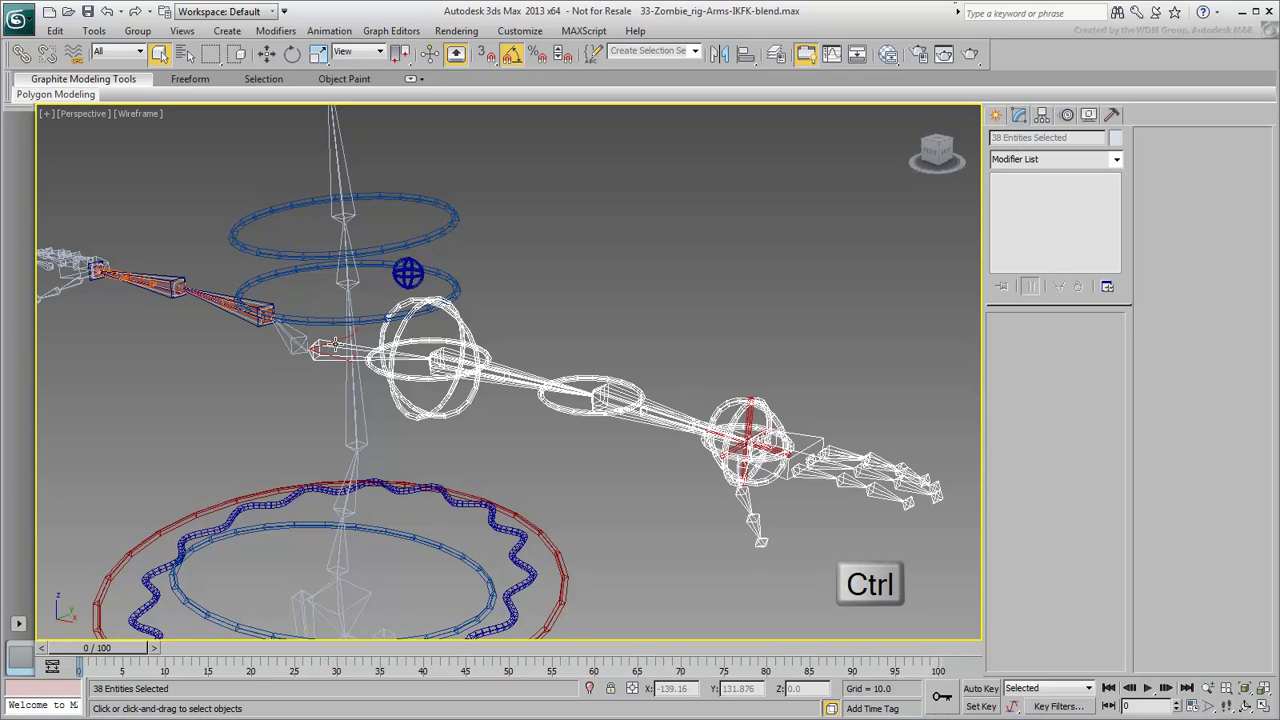
left_click(408, 273, "ctrl")
left_click_drag(830, 308, 713, 533, "ctrl")
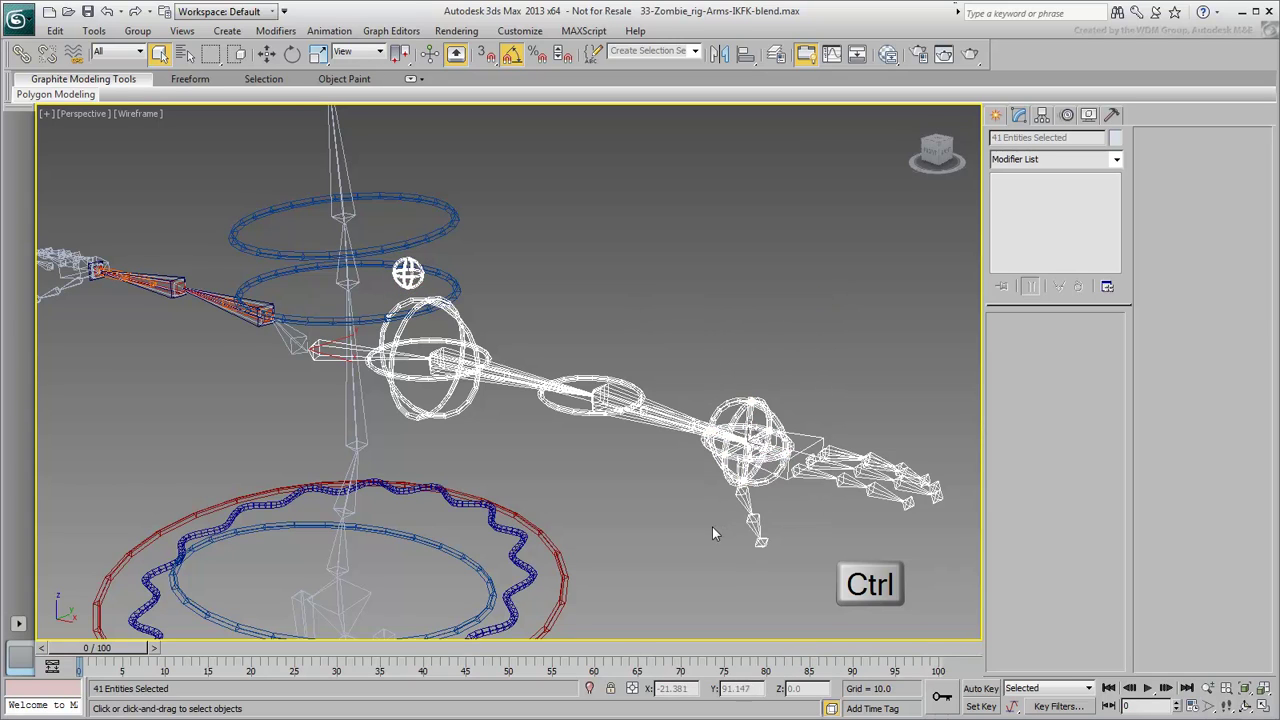
Step: Isolate the selected left arm objects and clear the selection
right_click(627, 485)
left_click(677, 366)
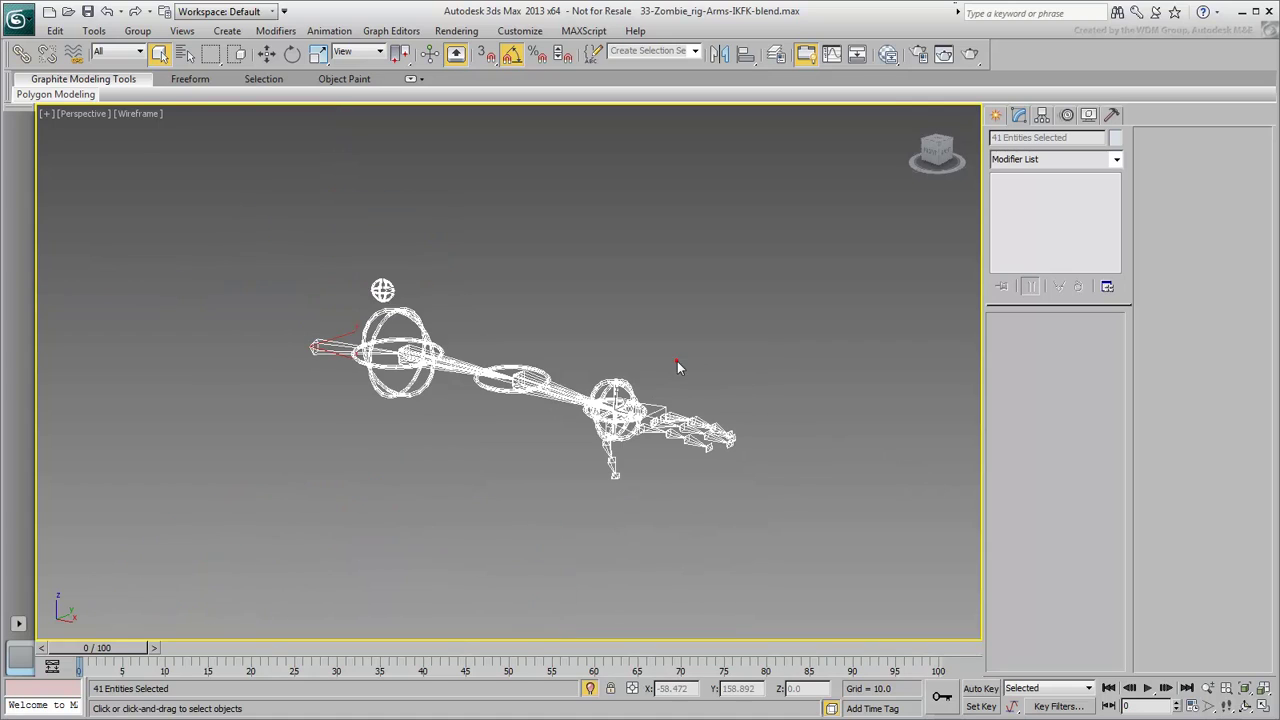
scroll(520, 405, "up", 5)
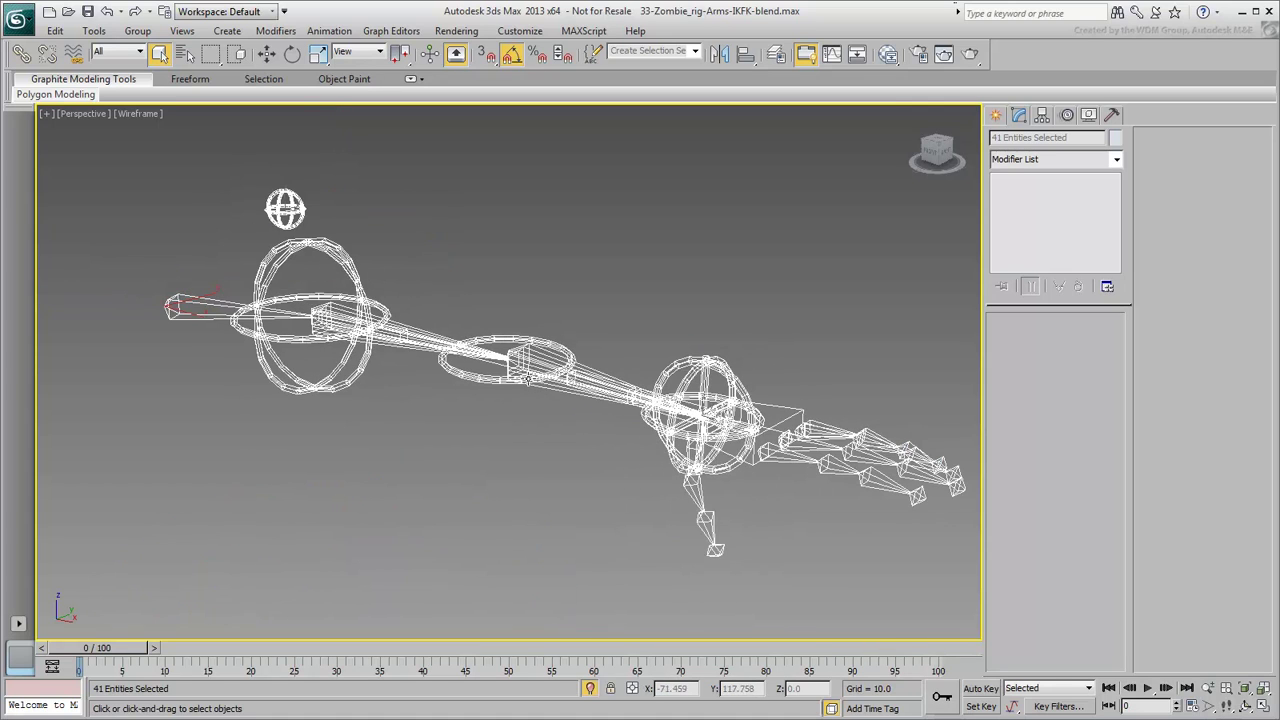
left_click(494, 453)
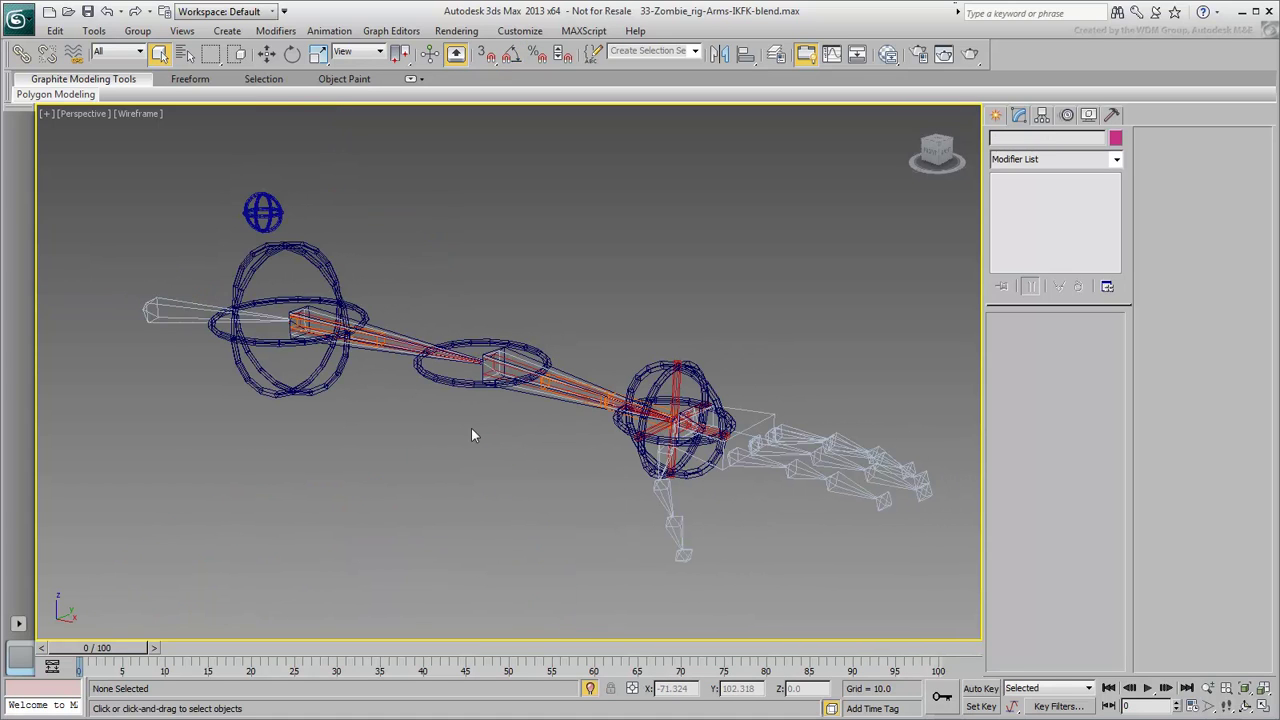
Step: Rotate the shoulder's FK control to swing the FK arm upward and move zombie_l_Hand_IK_ctrl down below the shoulder in shaded display
left_click_drag(395, 248, 325, 266)
left_click(292, 53)
left_click(360, 51)
left_click(355, 110)
left_click(704, 408)
key("w")
mouse_move(704, 408)
left_mouse_down()
mouse_move(318, 452)
mouse_move(302, 548)
mouse_move(324, 545)
left_mouse_up()
key("F3")
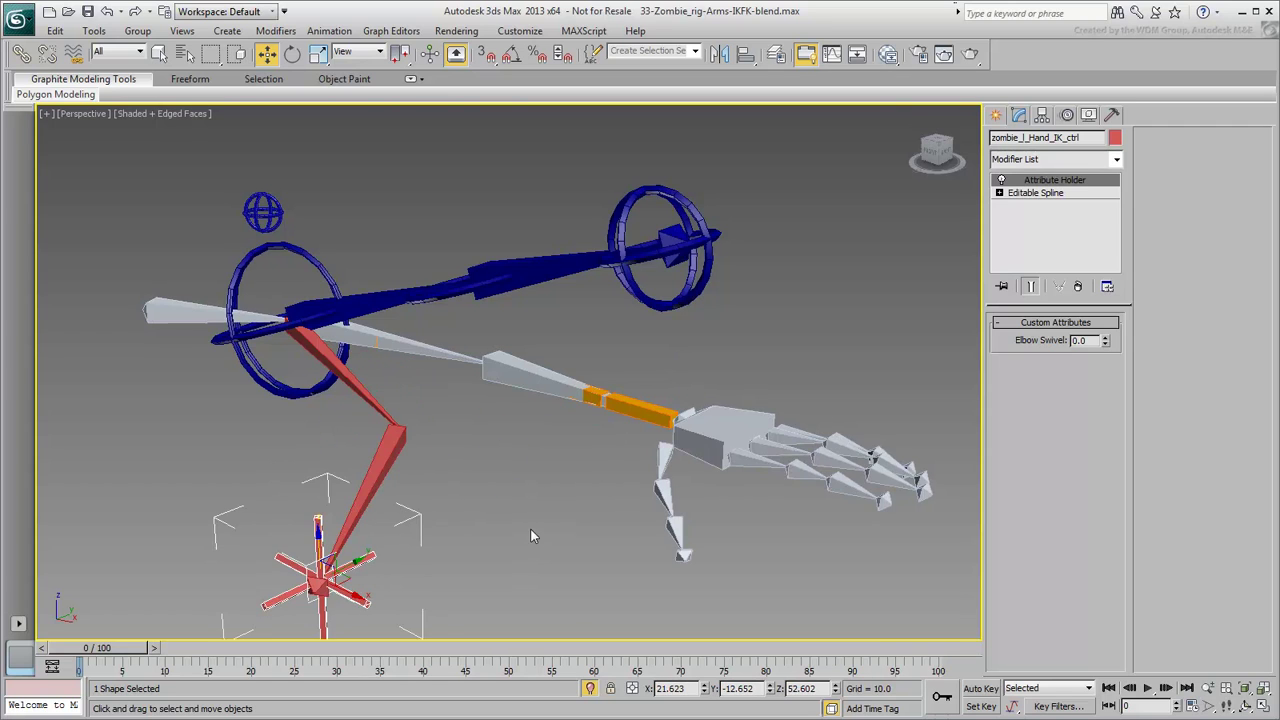
middle_click_drag(530, 525, 562, 492)
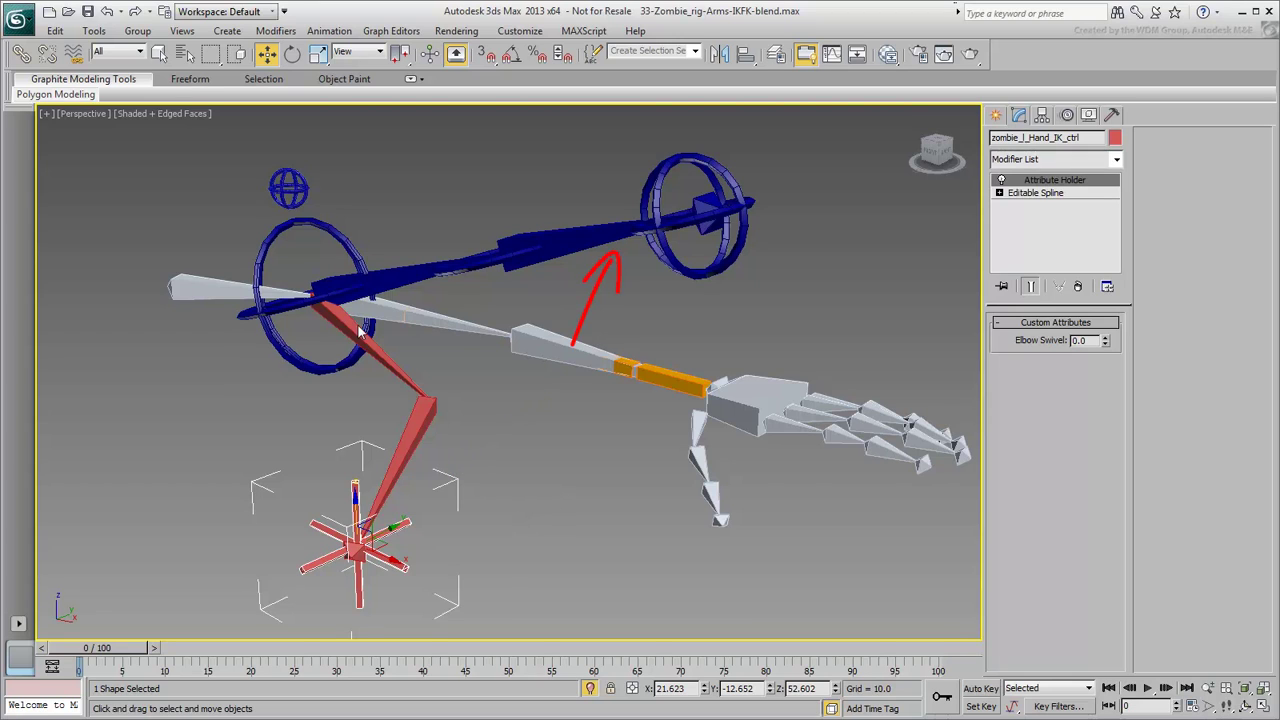
Step: Reset the arm's FK and IK controls to their zero pose and deselect them
left_click_drag(362, 164, 272, 240)
left_click_drag(758, 148, 700, 188)
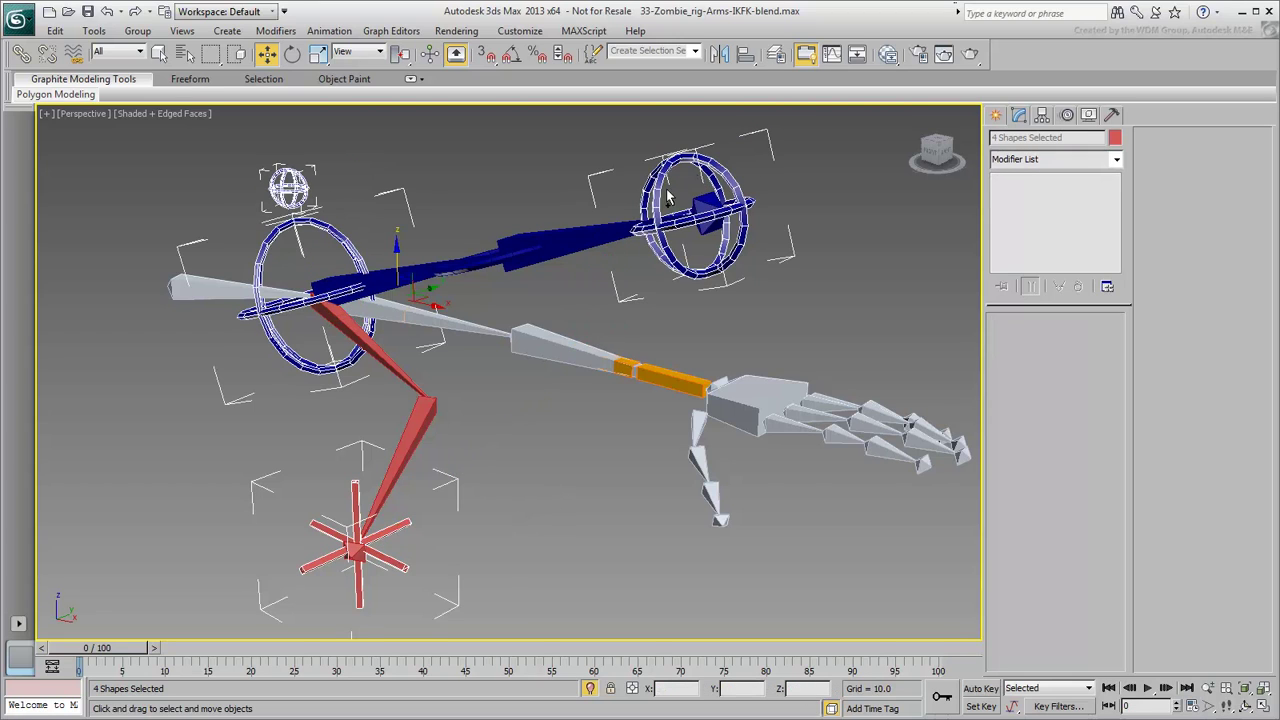
right_click(476, 424)
left_click(432, 393)
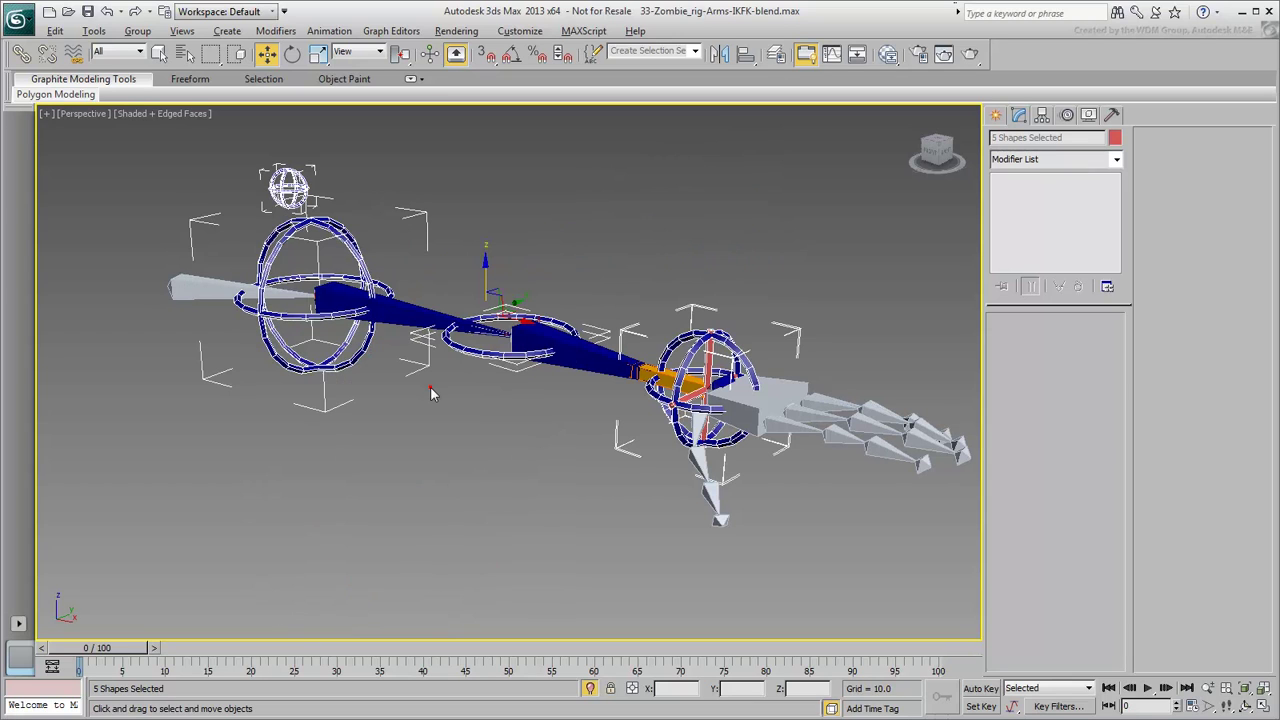
left_click(509, 462)
Step: Apply an Orientation constraint to zombie_l_Wrist_bone in wireframe display, targeting zombie_l_Wrist_IK_bone
key("F3")
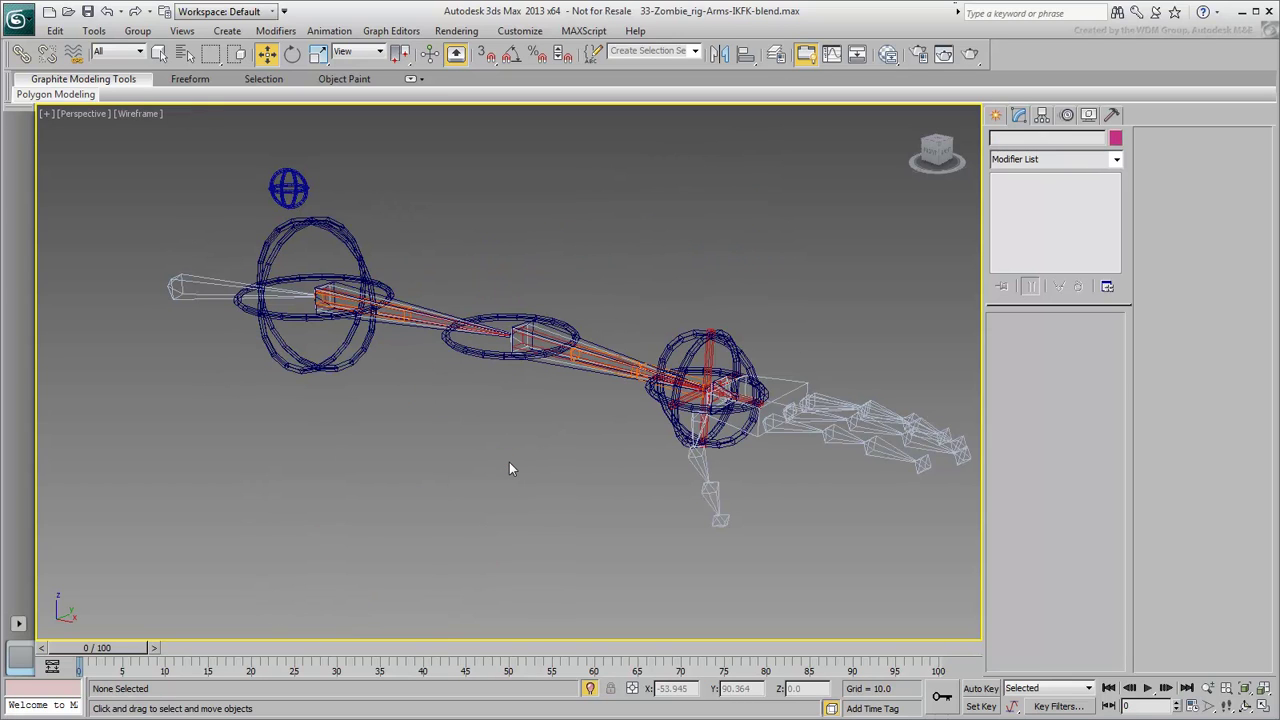
middle_click_drag(580, 431, 497, 456)
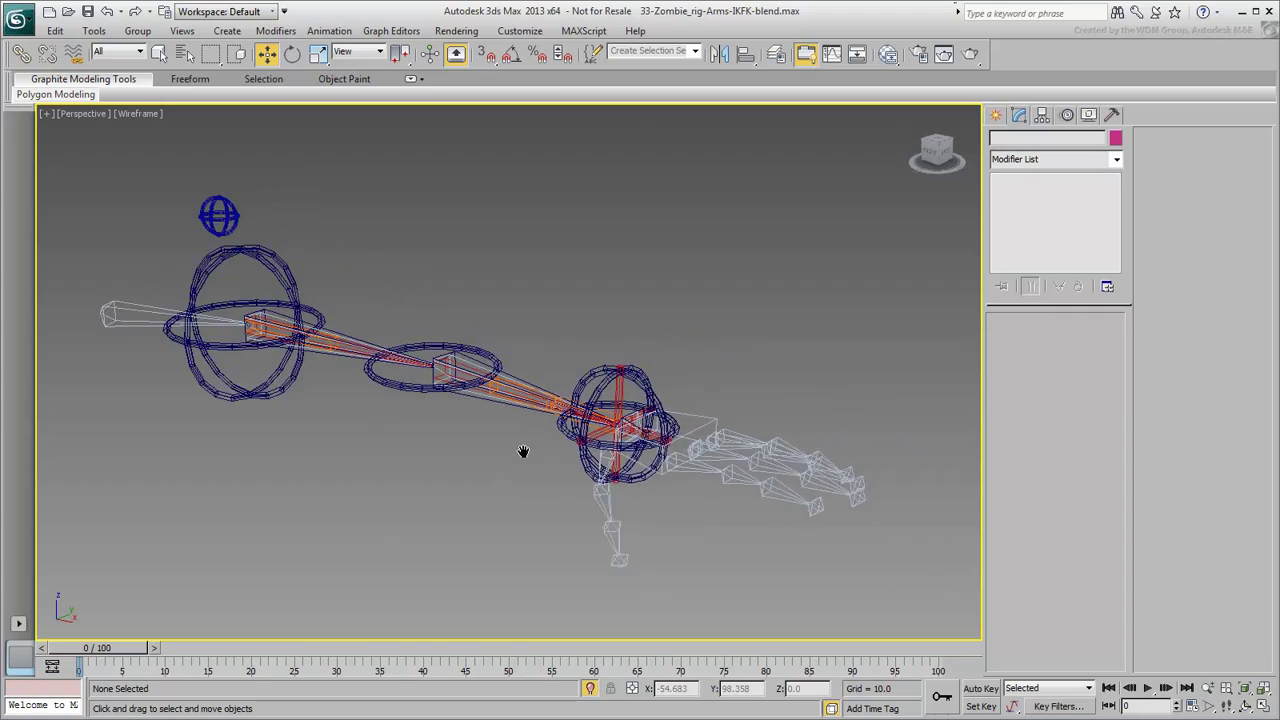
scroll(497, 456, "up", 10)
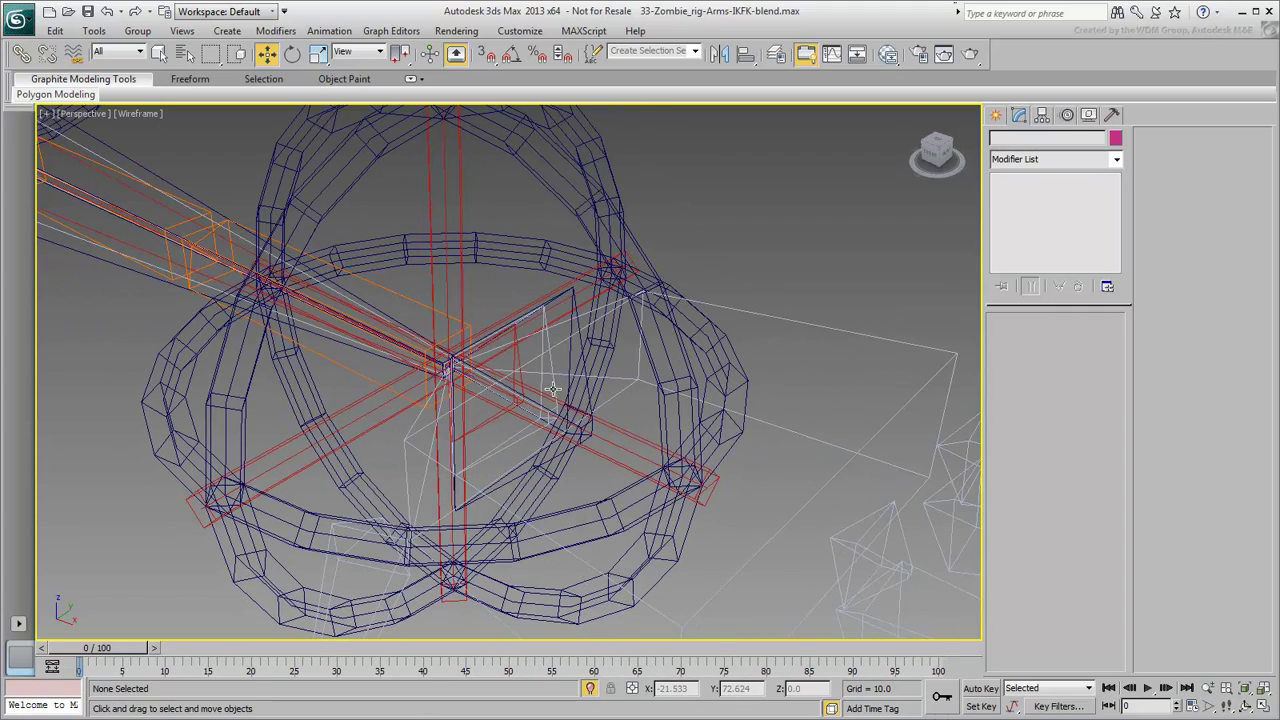
left_click(553, 388)
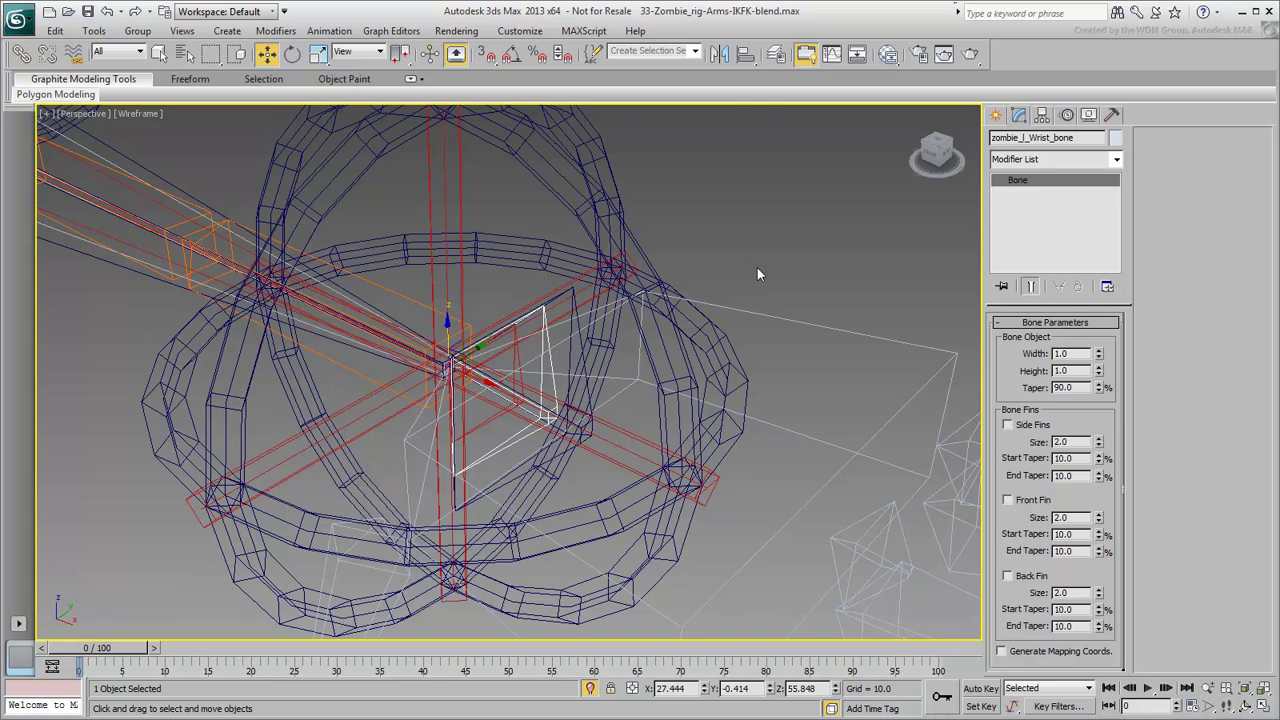
middle_click_drag(757, 267, 720, 280, "alt")
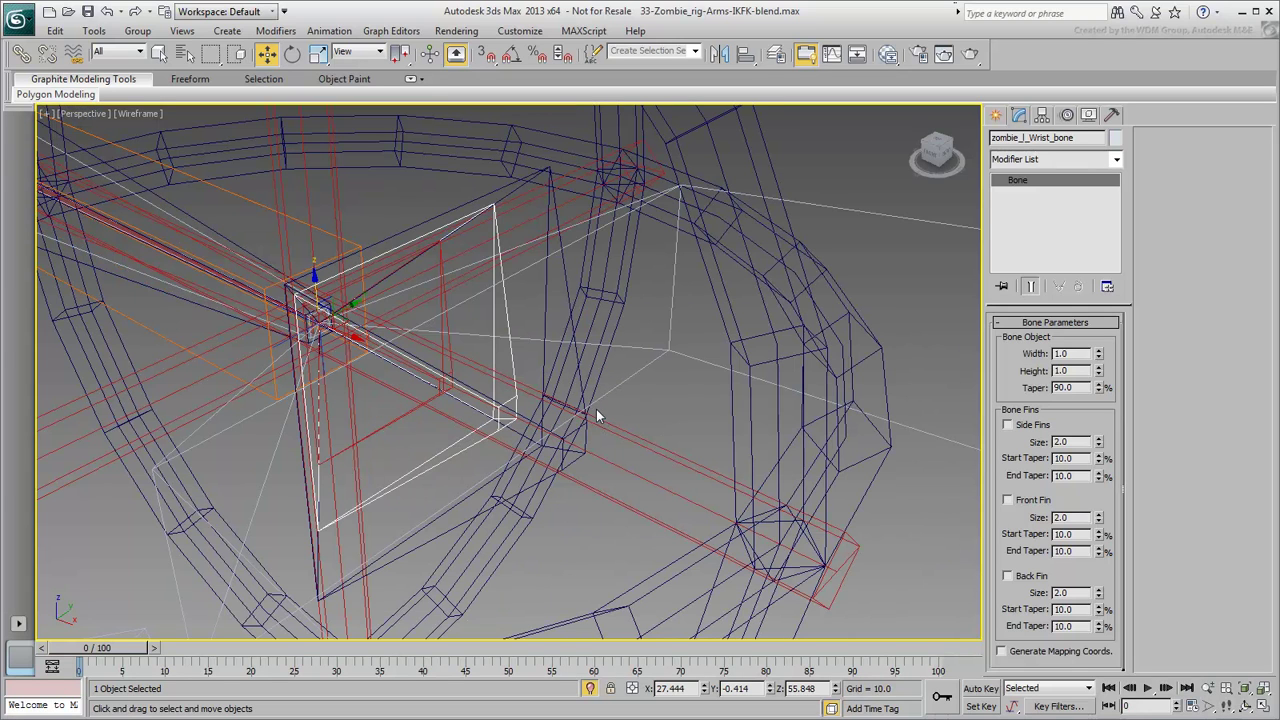
left_click(346, 34)
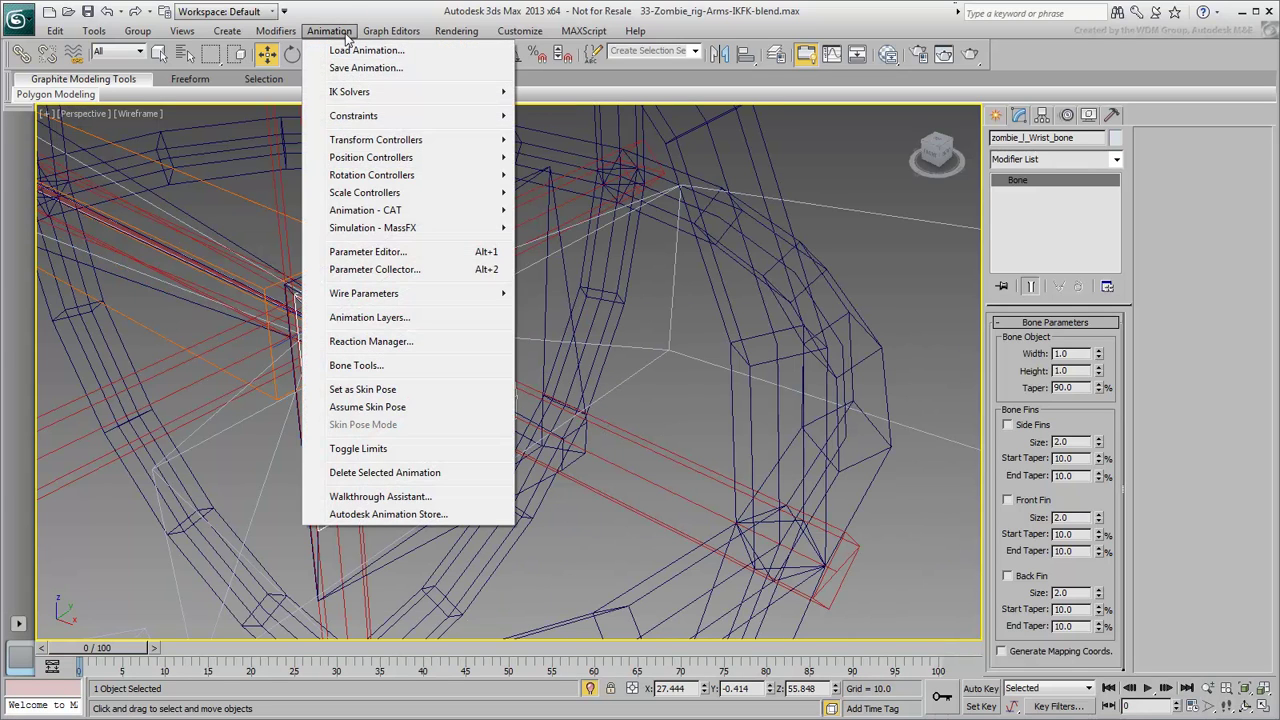
left_click(368, 116)
left_click(561, 243)
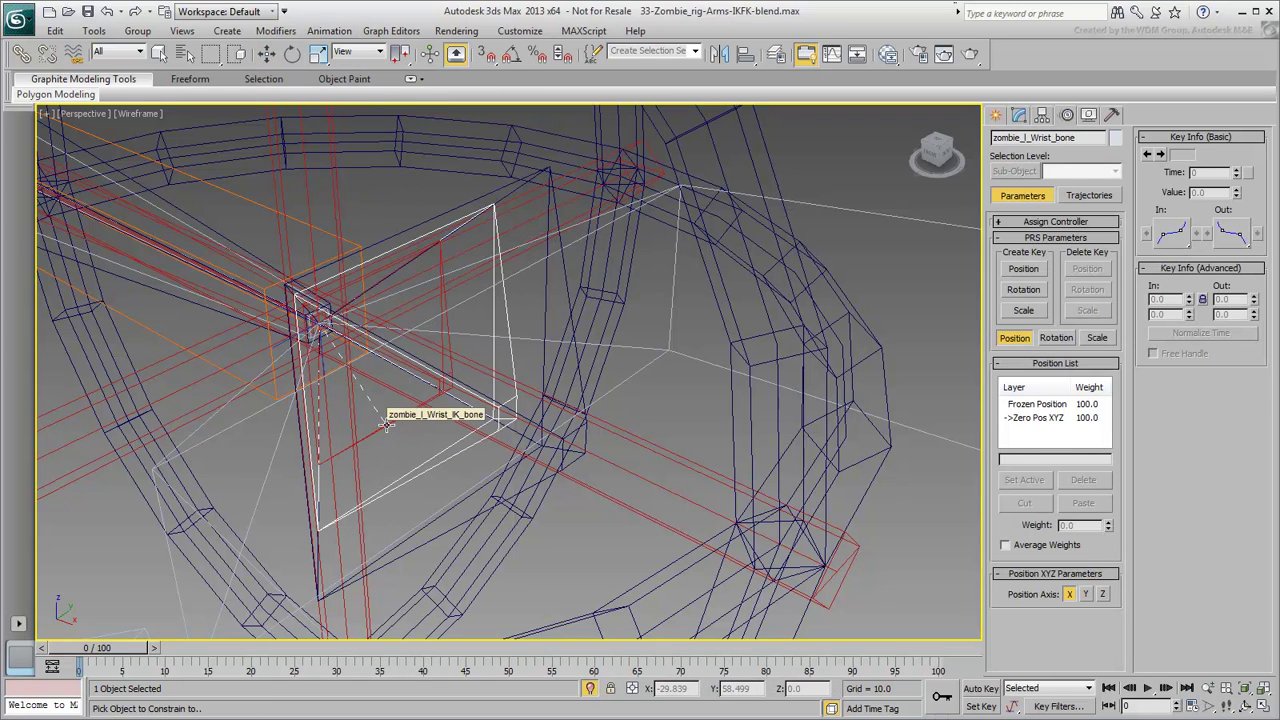
left_click(386, 425)
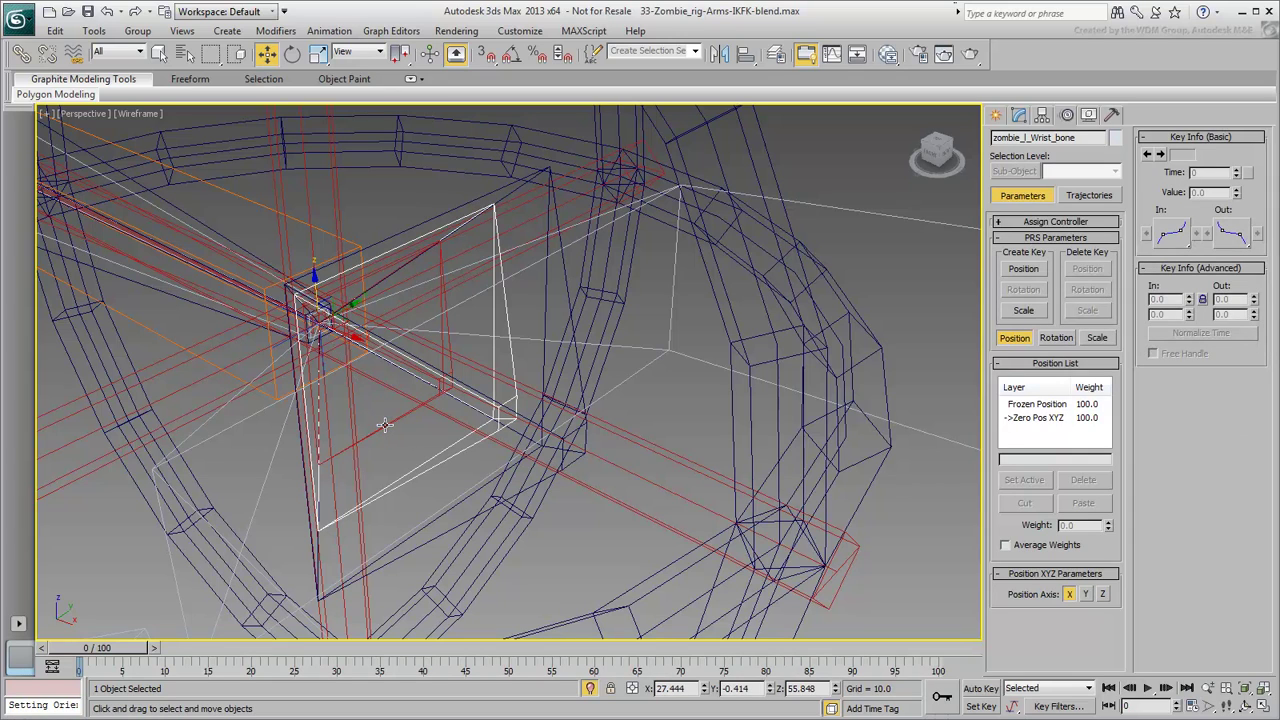
Step: Orientation-constrain zombie_l_Wrist_bone to zombie_l_Wrist_FK_bone as well and display its rotation constraint targets
left_click(330, 31)
left_click(350, 115)
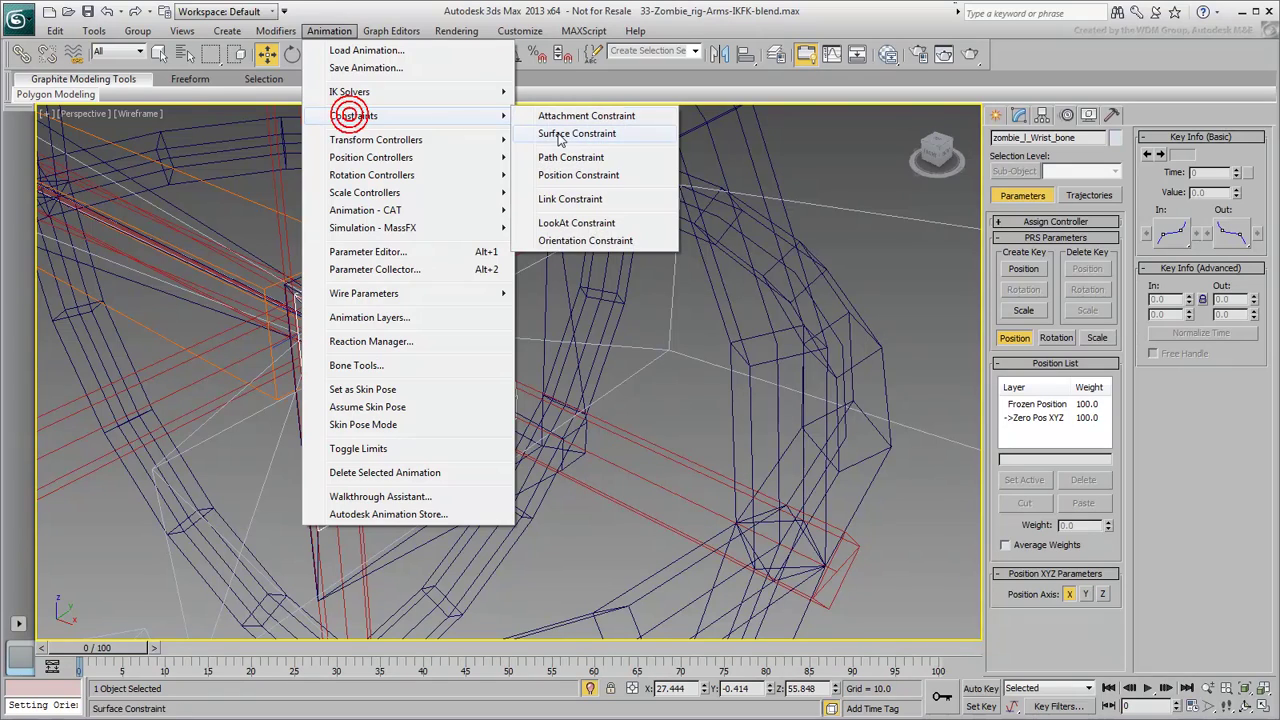
left_click(585, 241)
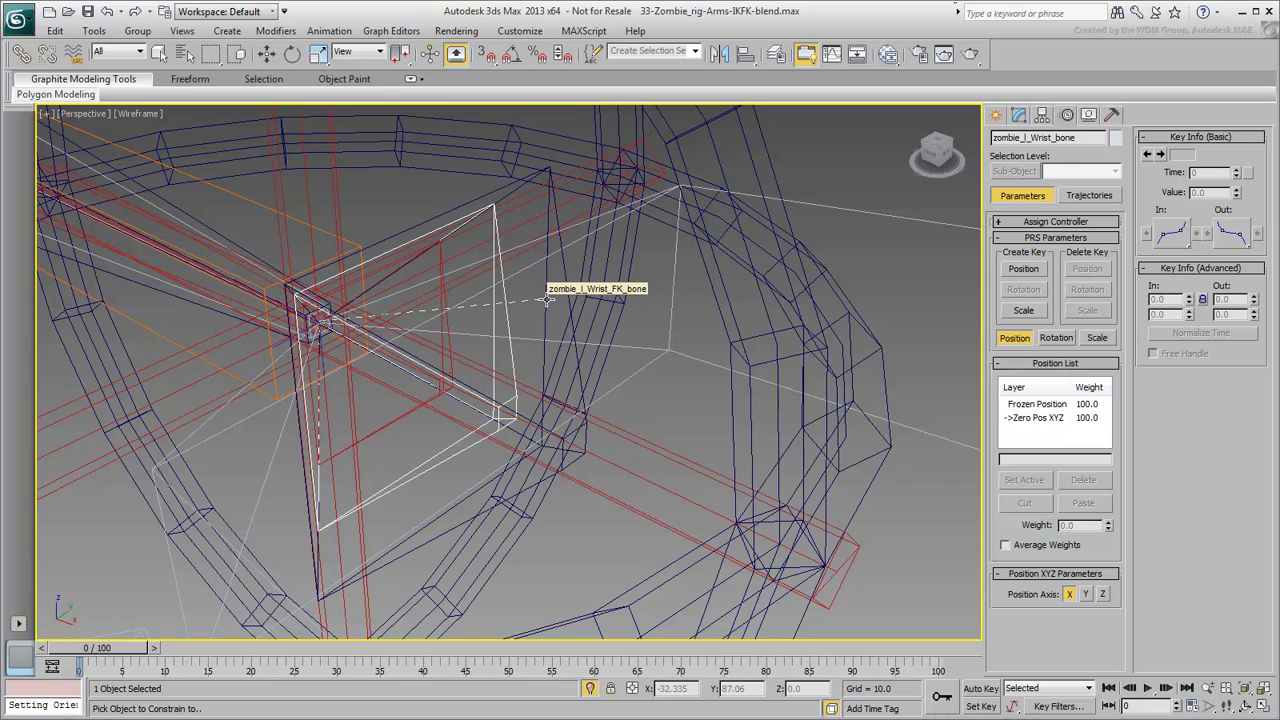
left_click(546, 299)
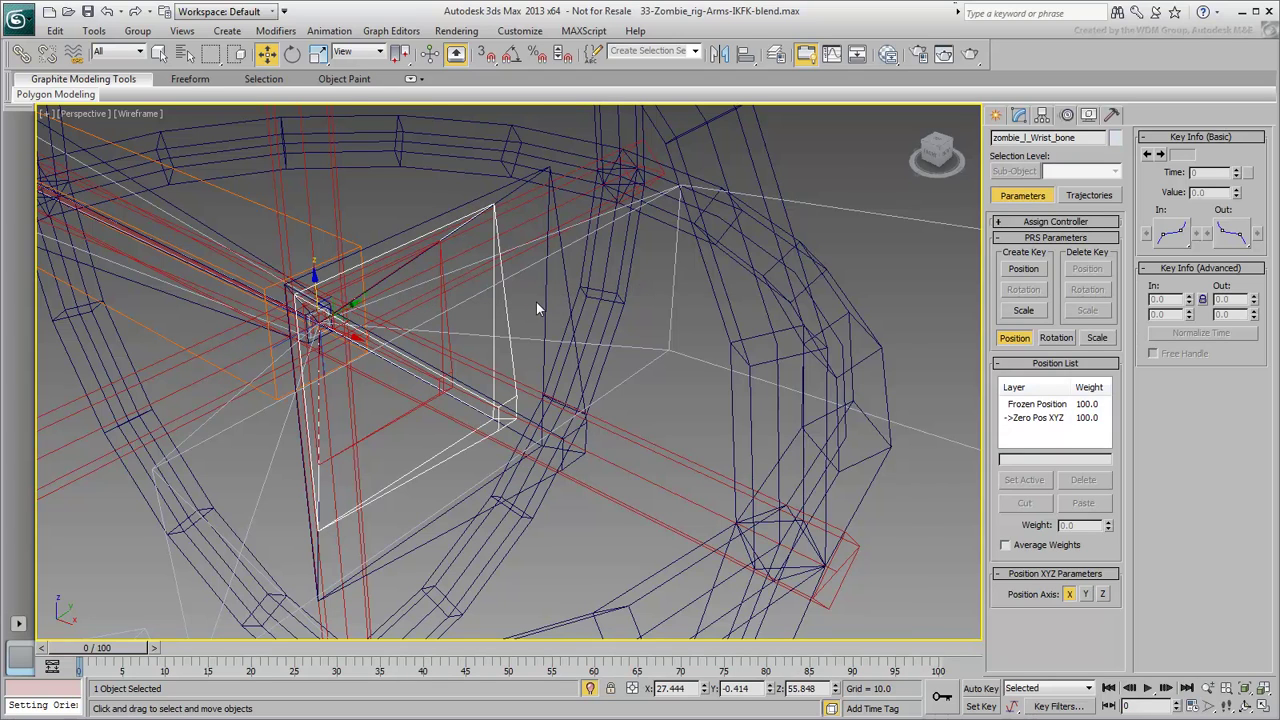
middle_click_drag(536, 302, 719, 197, "alt")
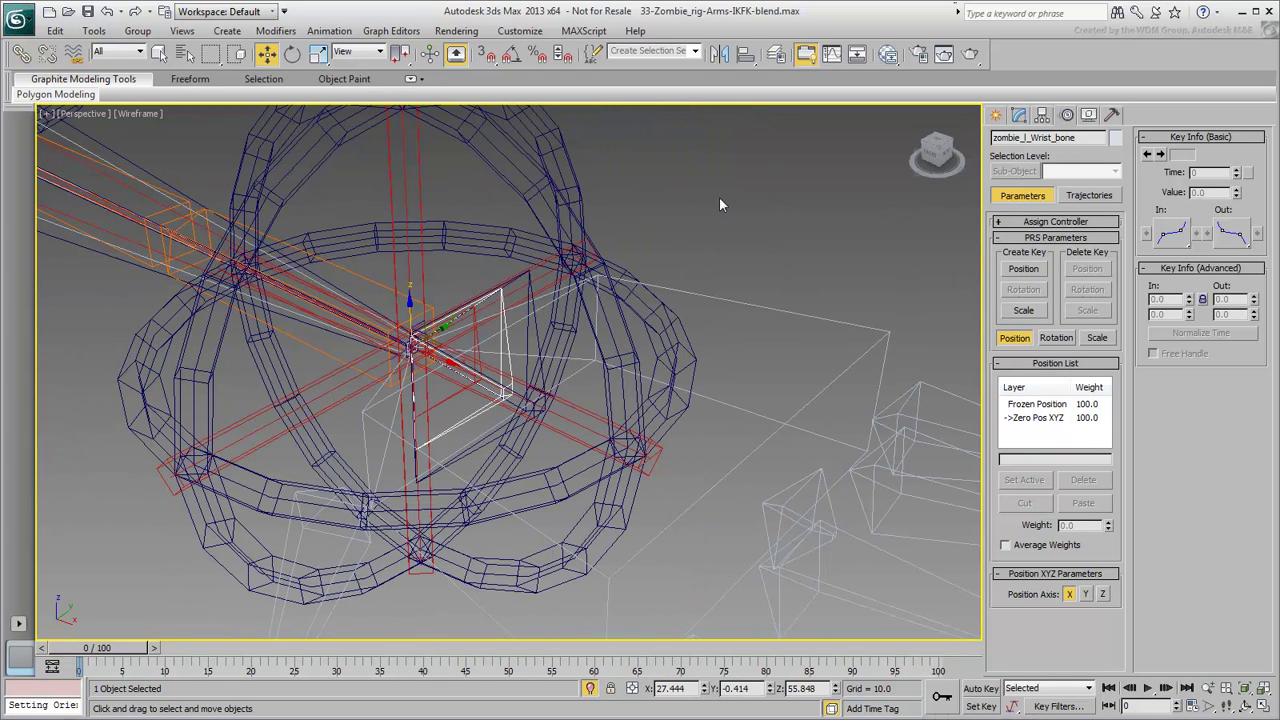
left_click(1060, 337)
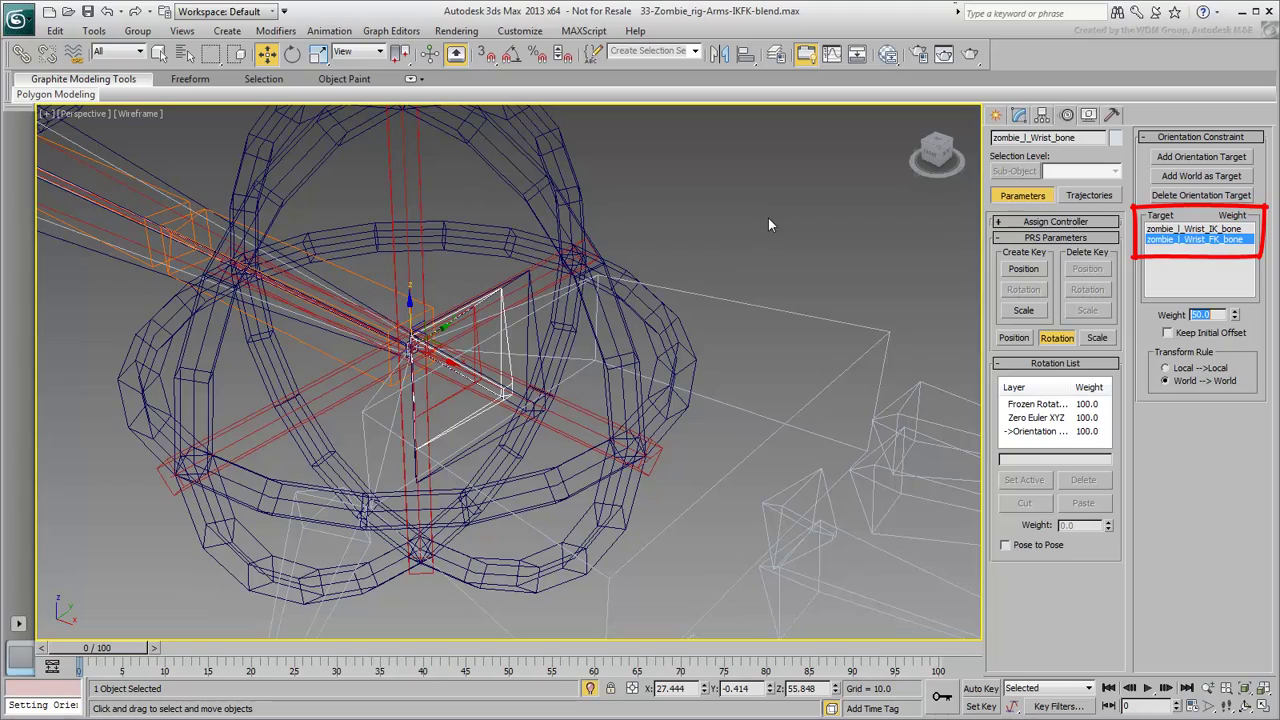
Step: Apply an Orientation constraint to zombie_l_Forearm_bone, targeting zombie_l_Forearm_IK_bone
middle_click_drag(768, 224, 385, 341)
scroll(380, 350, "down", 4)
scroll(360, 382, "up", 3)
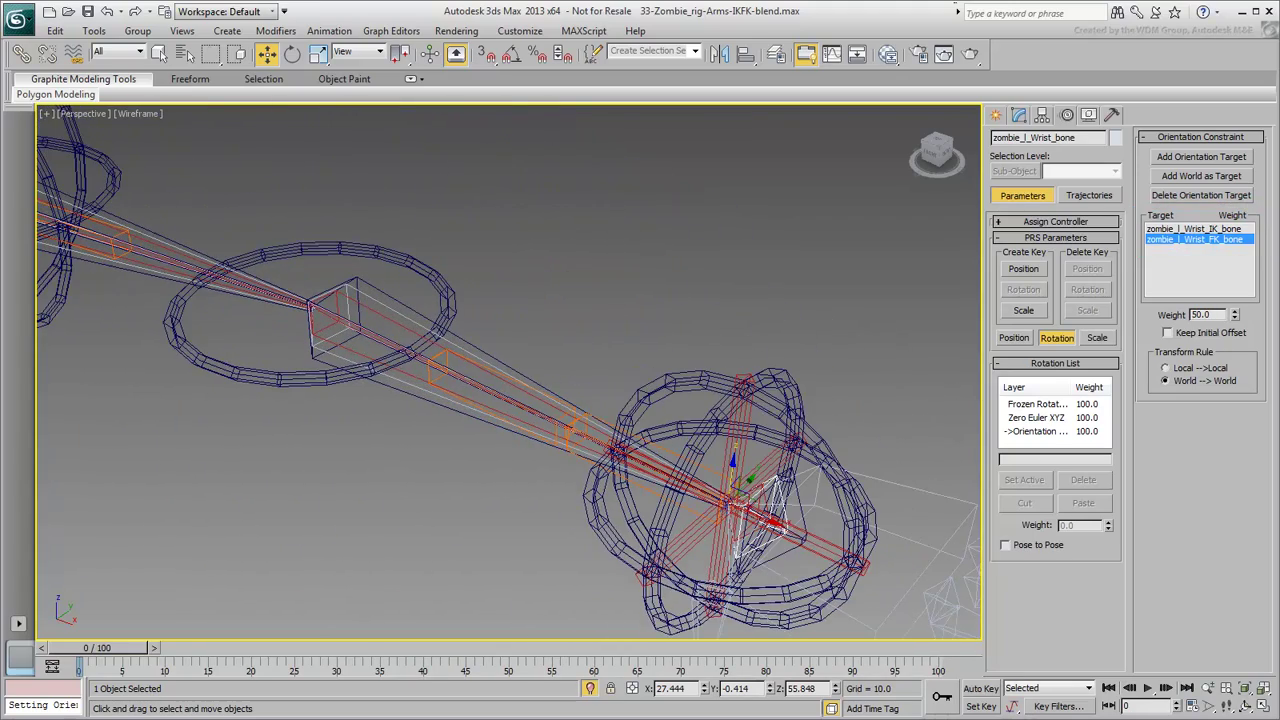
left_click(404, 318)
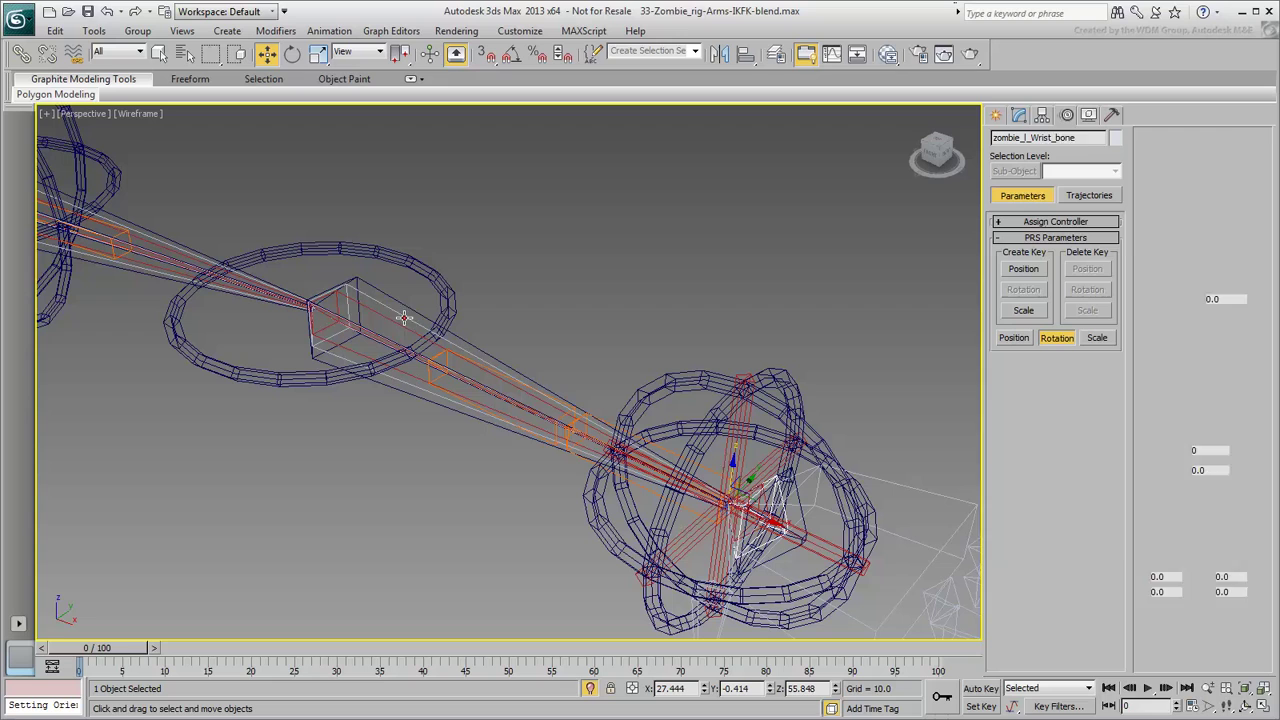
left_click(329, 31)
left_click(363, 113)
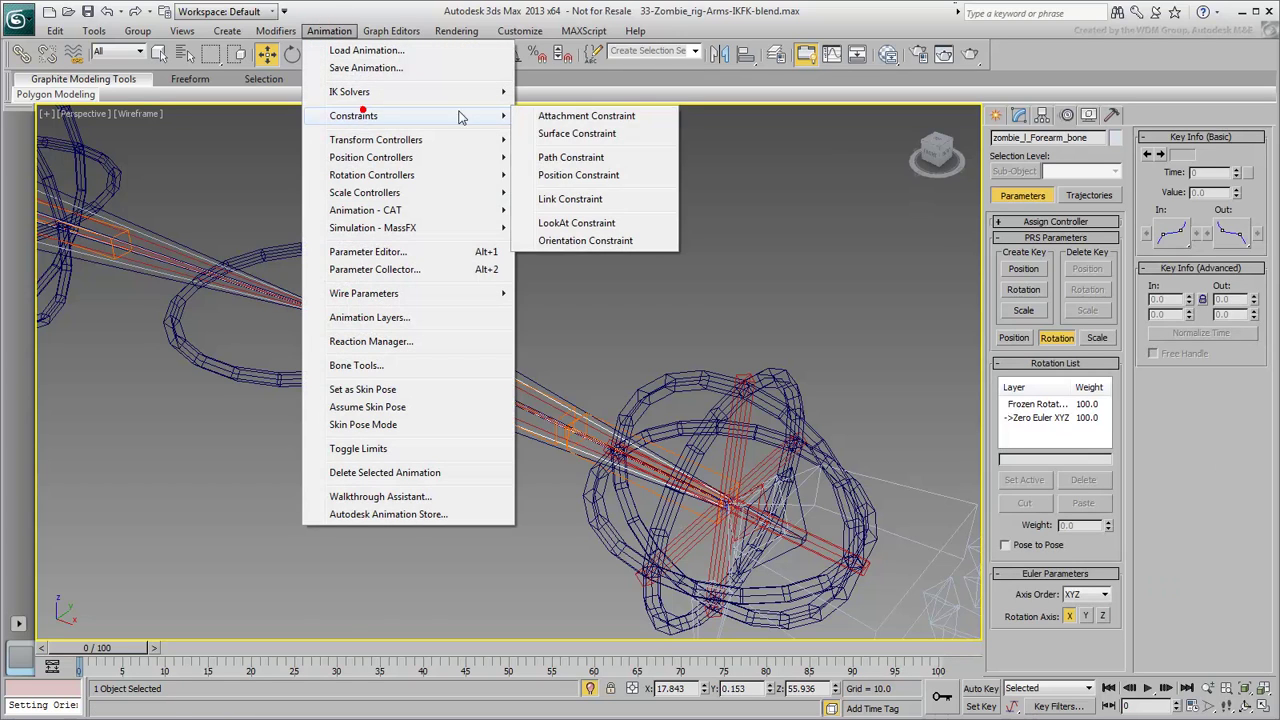
left_click(575, 241)
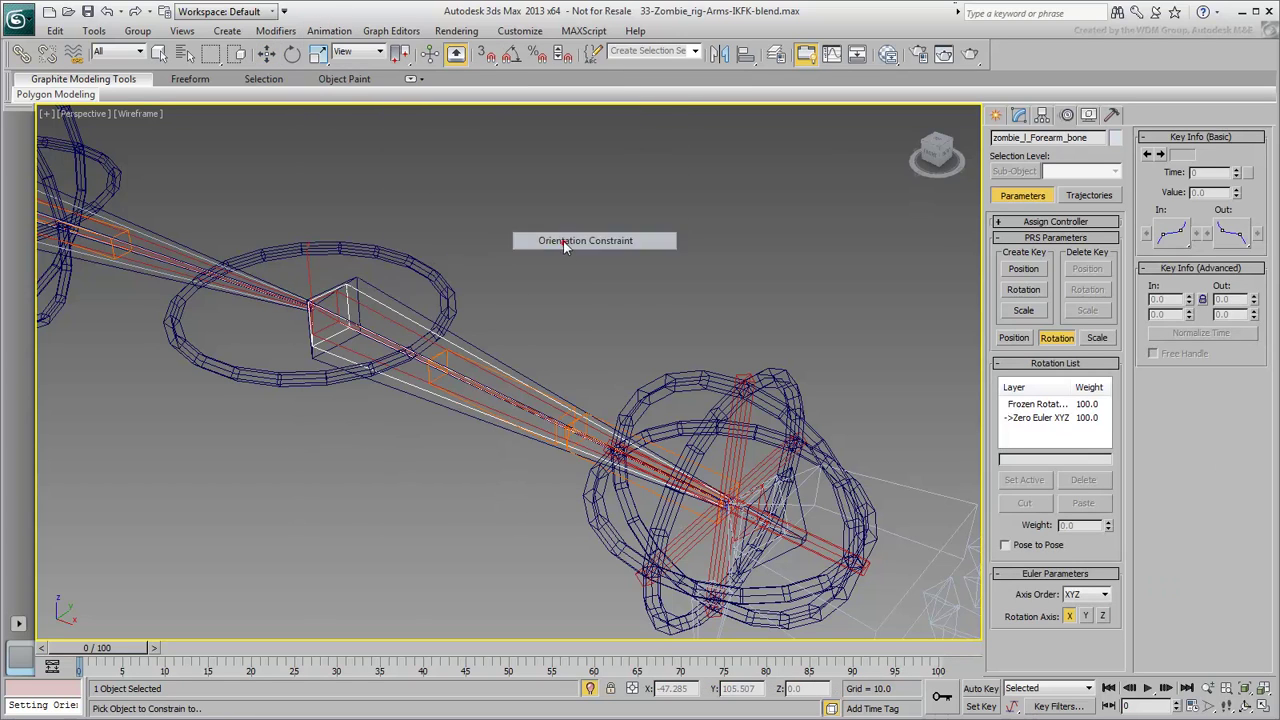
left_click(390, 318)
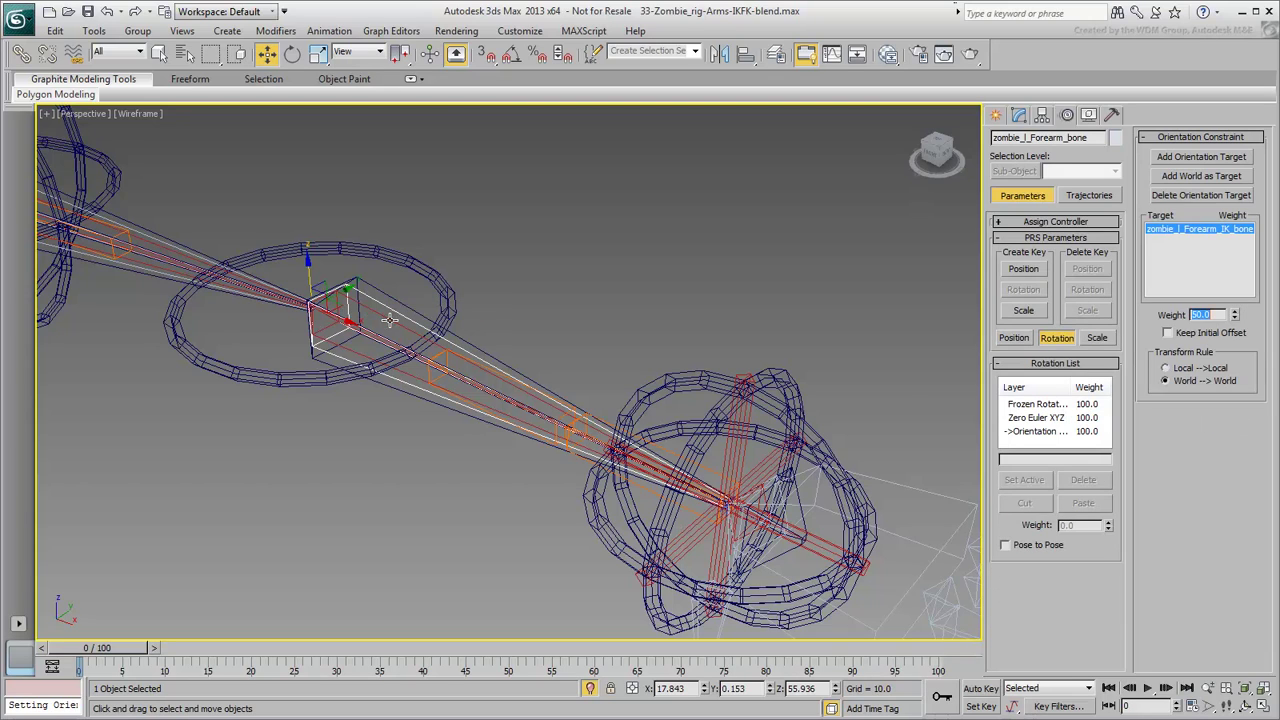
Step: Add zombie_l_Forearm_FK_bone as a second orientation target of the forearm bone's constraint
left_click(1201, 157)
left_click(458, 335)
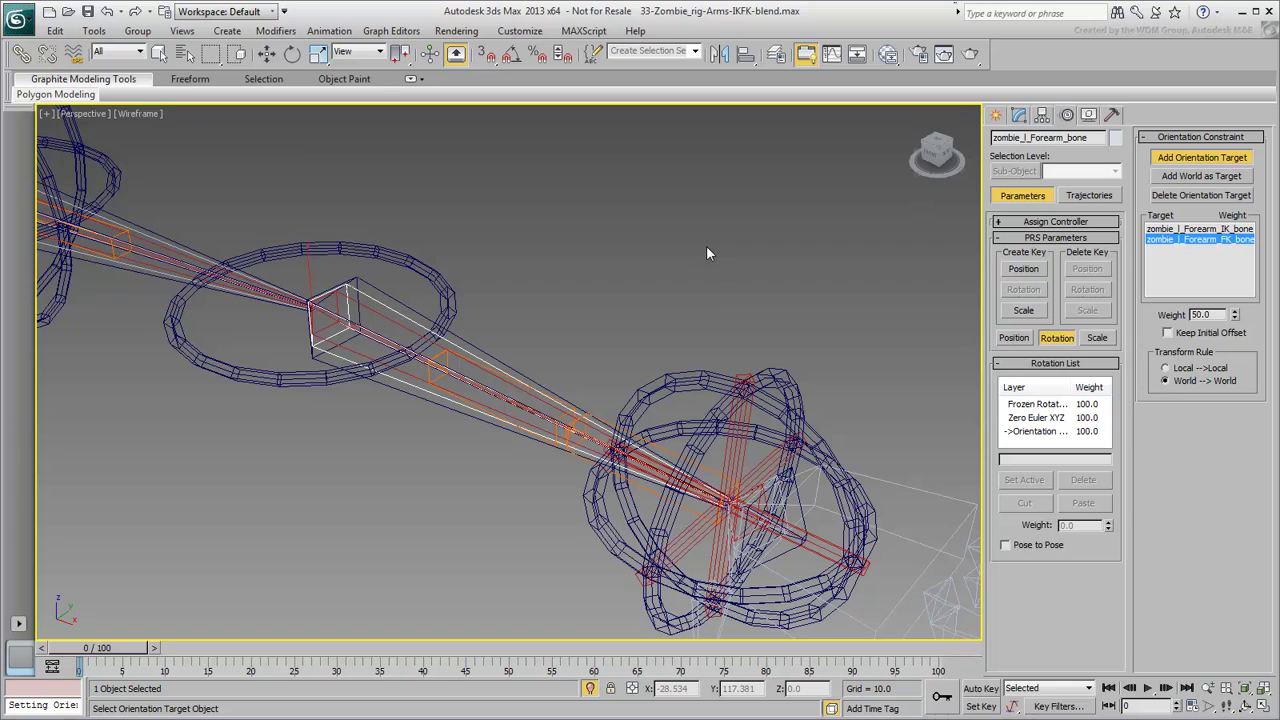
left_click(1196, 160)
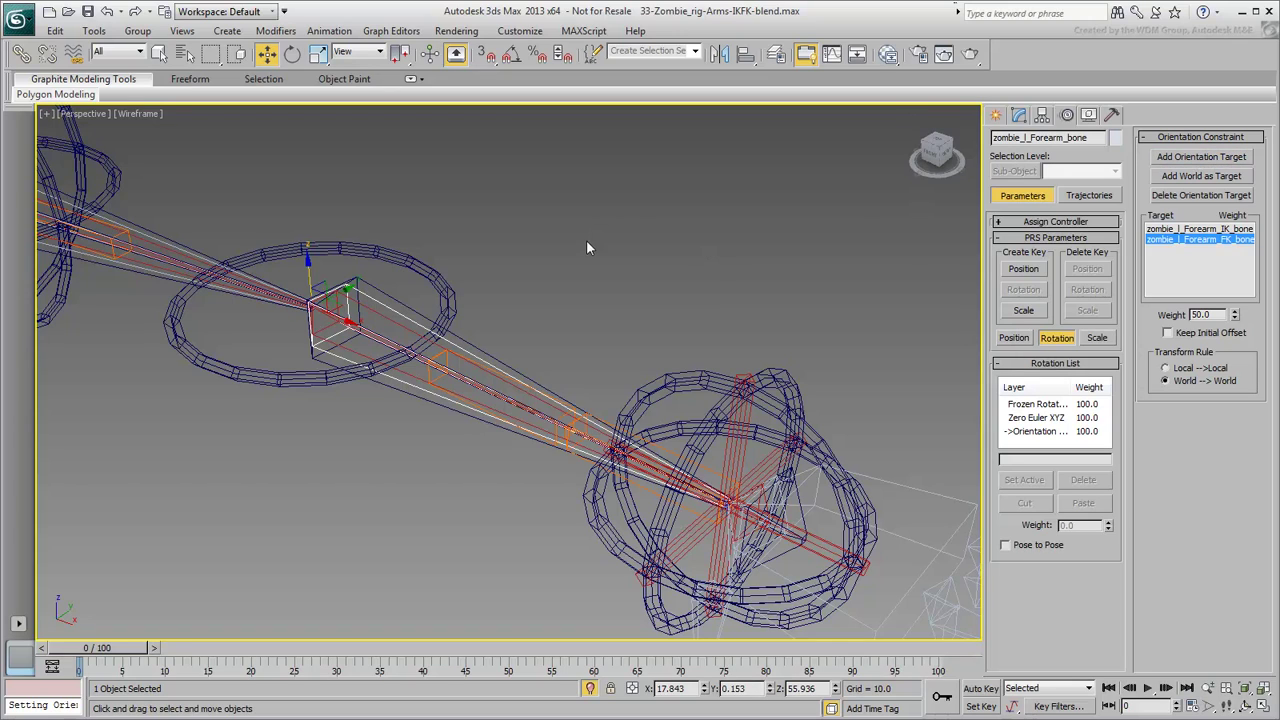
Step: Apply an Orientation constraint to zombie_l_Shoulder_bone, targeting zombie_l_Shoulder_IK_bone
middle_click_drag(577, 257, 820, 340)
left_click(376, 321)
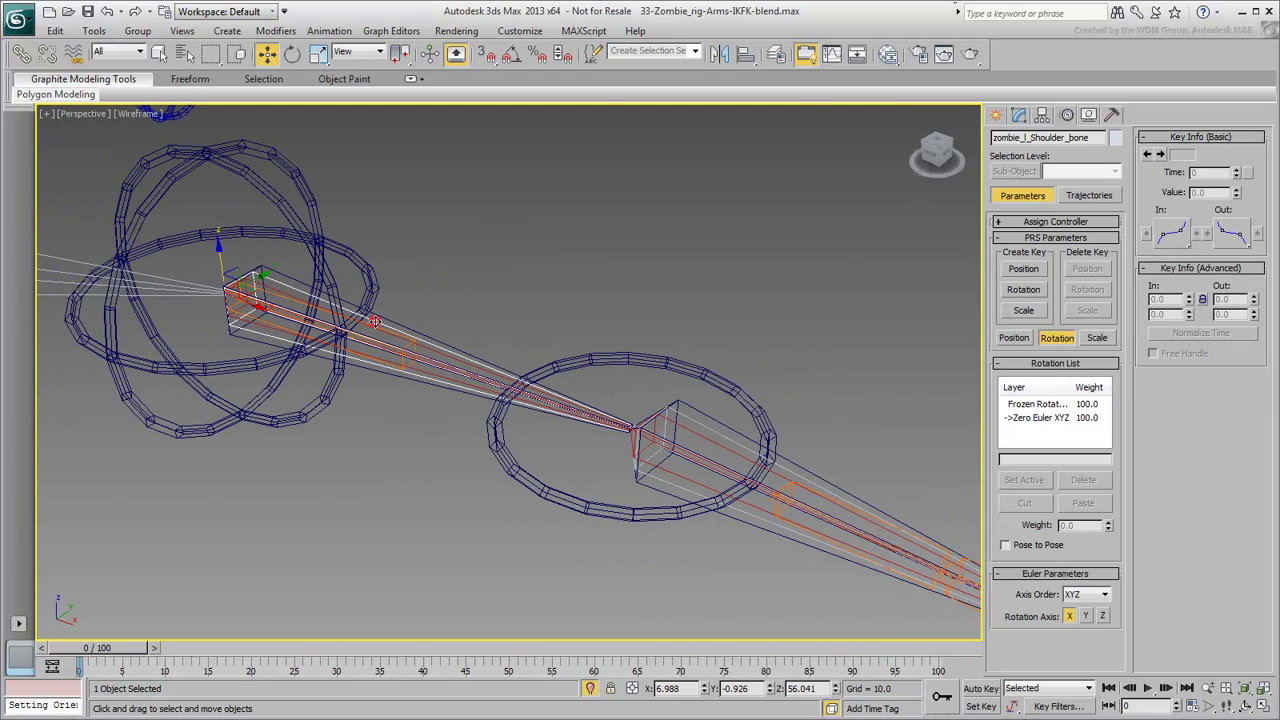
scroll(336, 298, "up", 4)
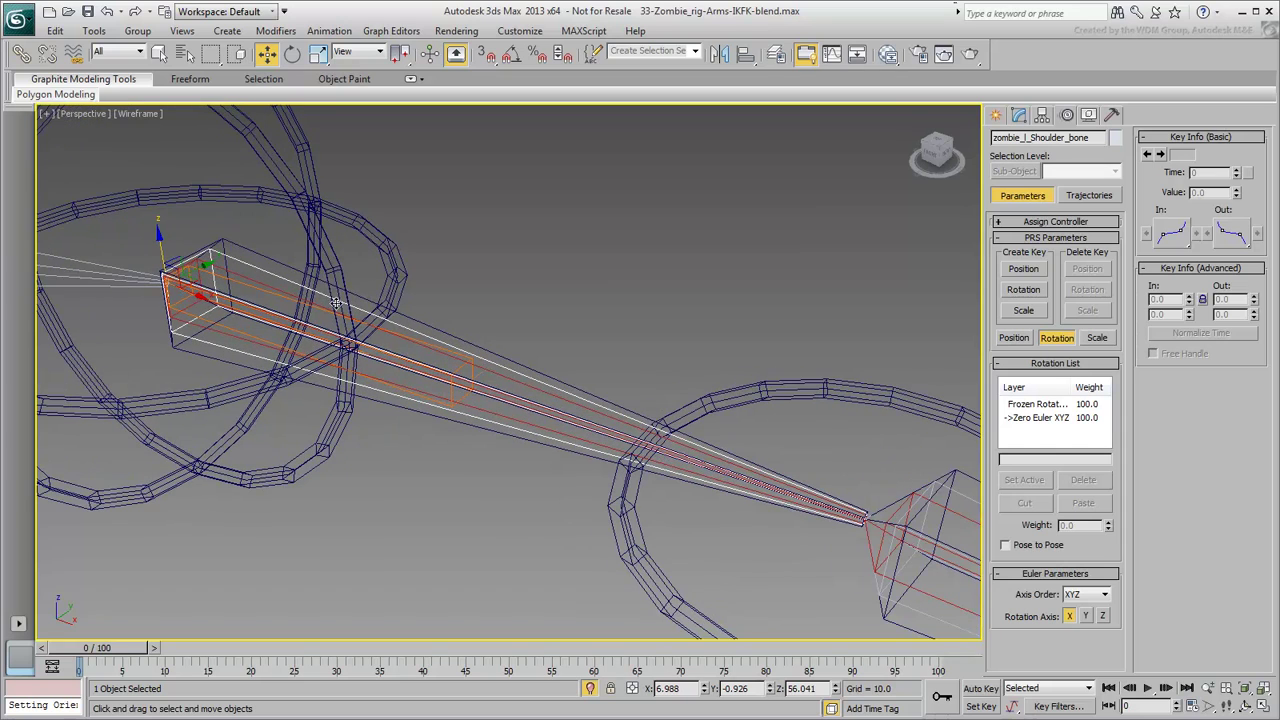
left_click(330, 39)
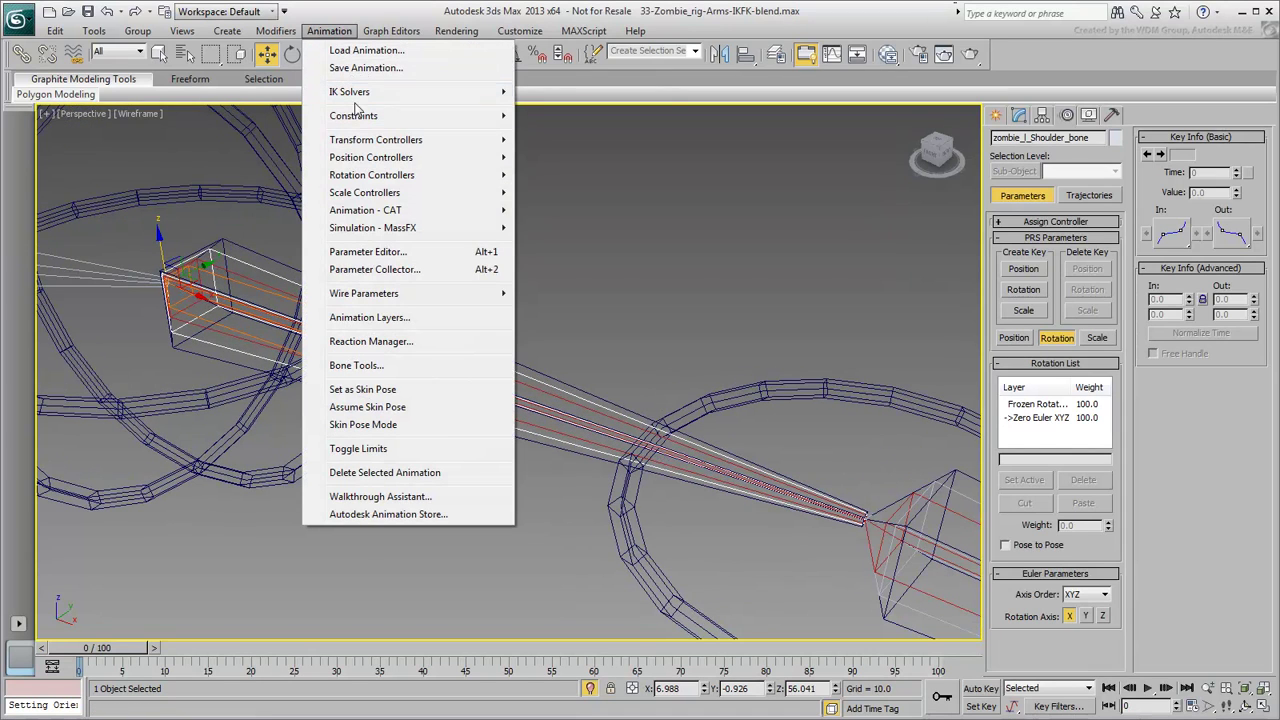
mouse_move(354, 117)
left_click(570, 240)
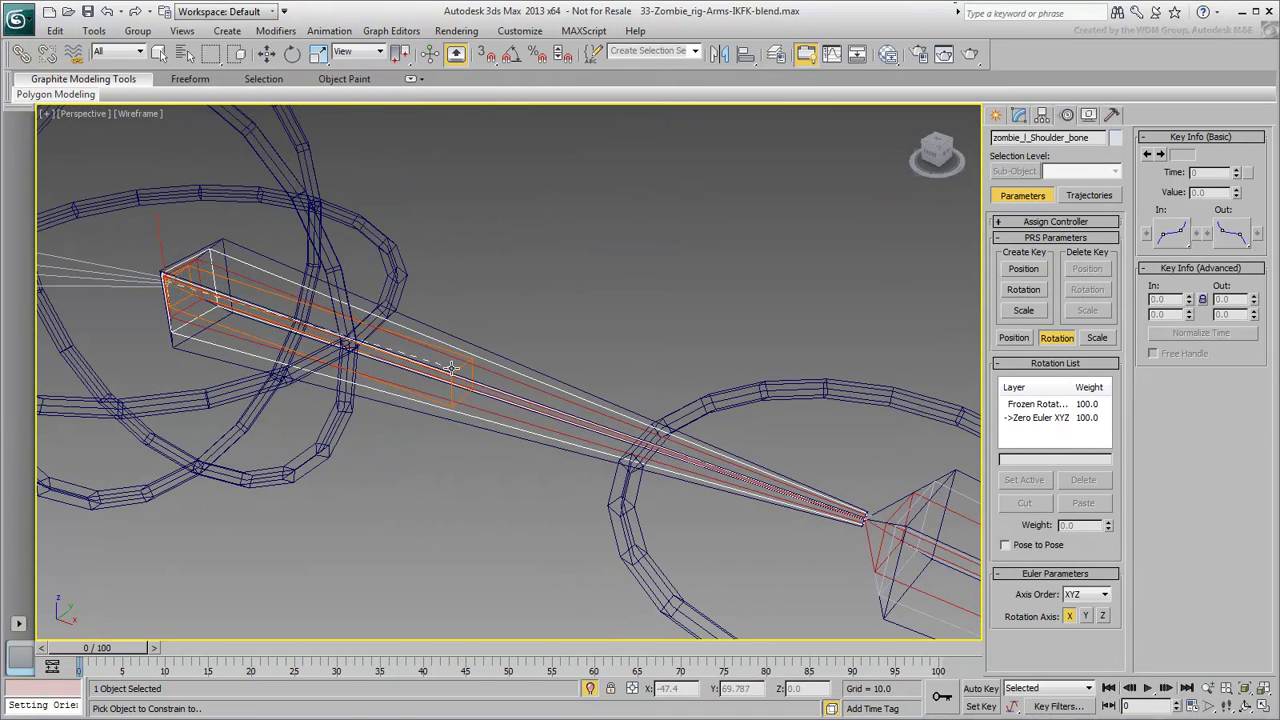
left_click(508, 378)
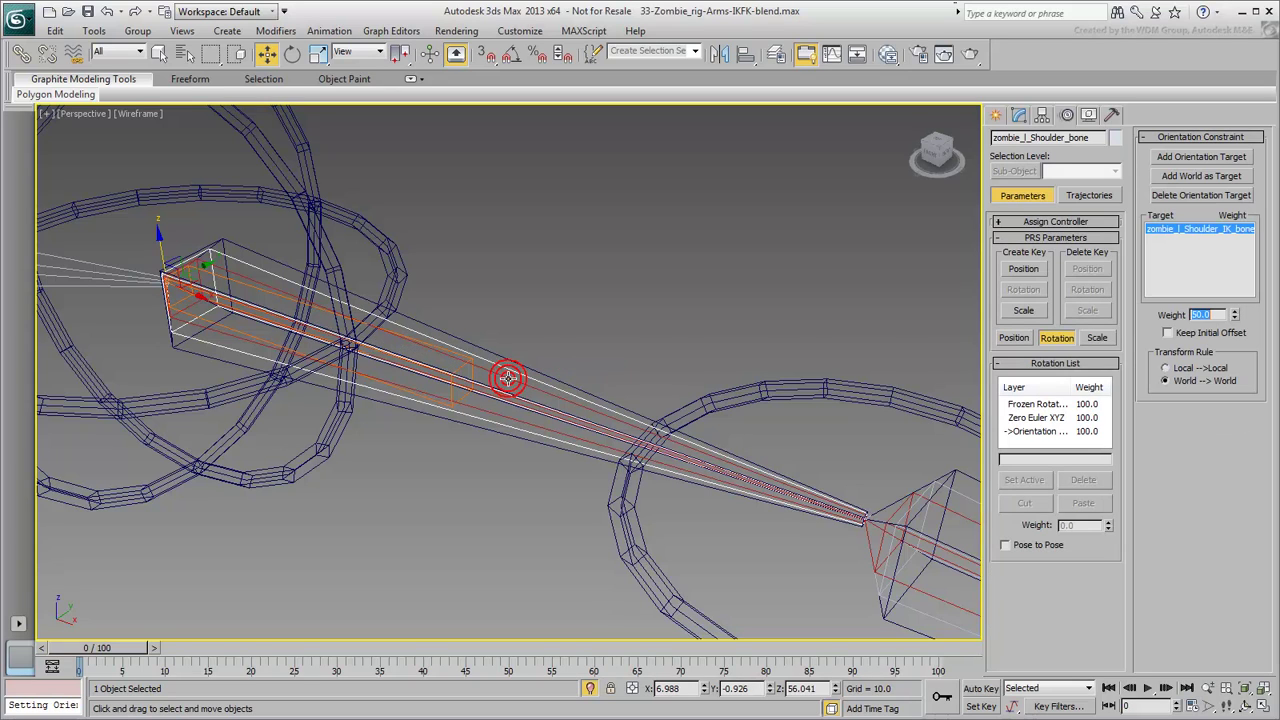
Step: Add zombie_l_Shoulder_FK_bone as a second orientation target of the shoulder bone's constraint
left_click(1201, 157)
left_click(496, 352)
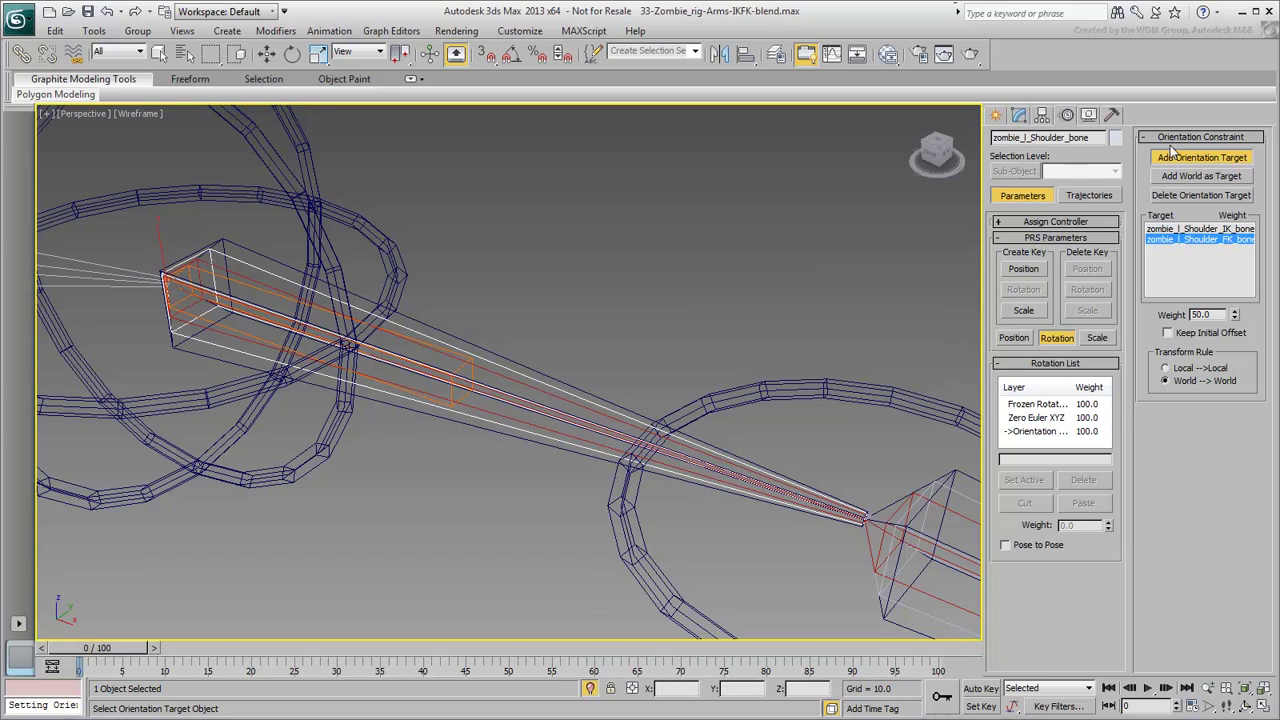
left_click(1202, 156)
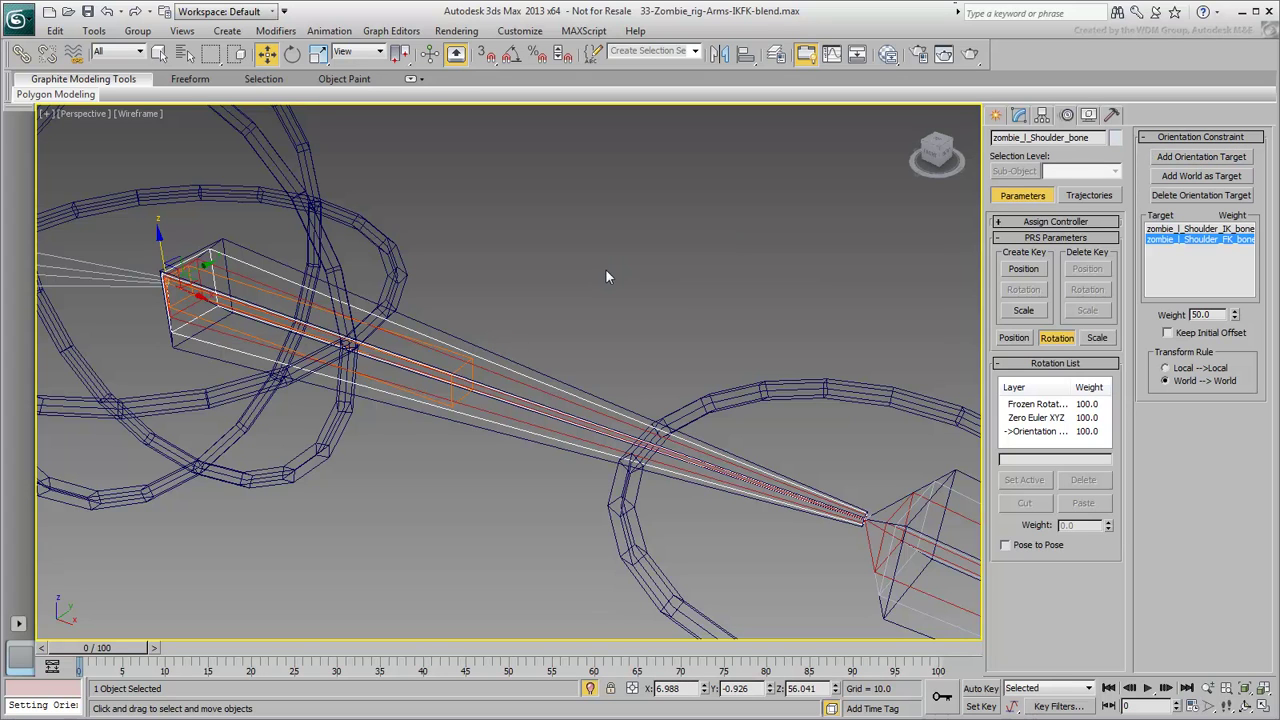
Step: Return the viewport to shaded display and rotate zombie_l_Shoulder_FK_ctrl so the FK arm swings upward
scroll(609, 271, "down", 3)
middle_click_drag(470, 244, 613, 246, "alt")
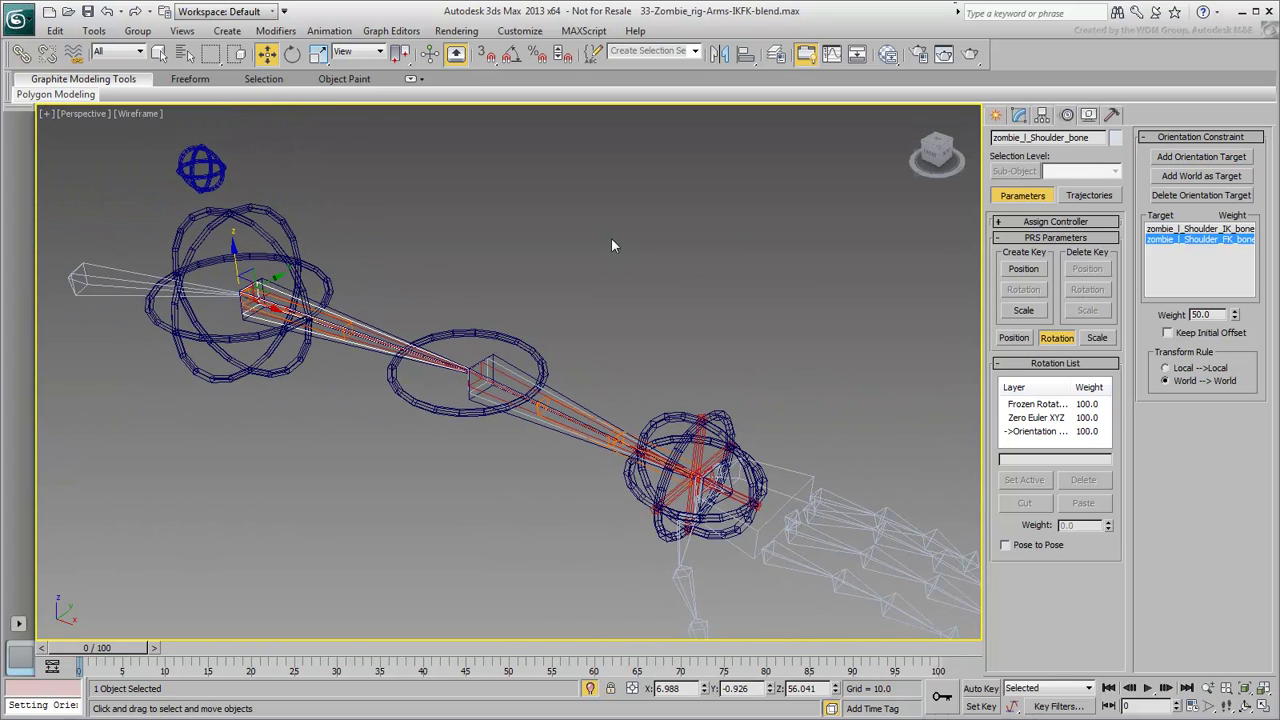
key("F3")
left_click(378, 256)
middle_click_drag(380, 256, 402, 296, "alt")
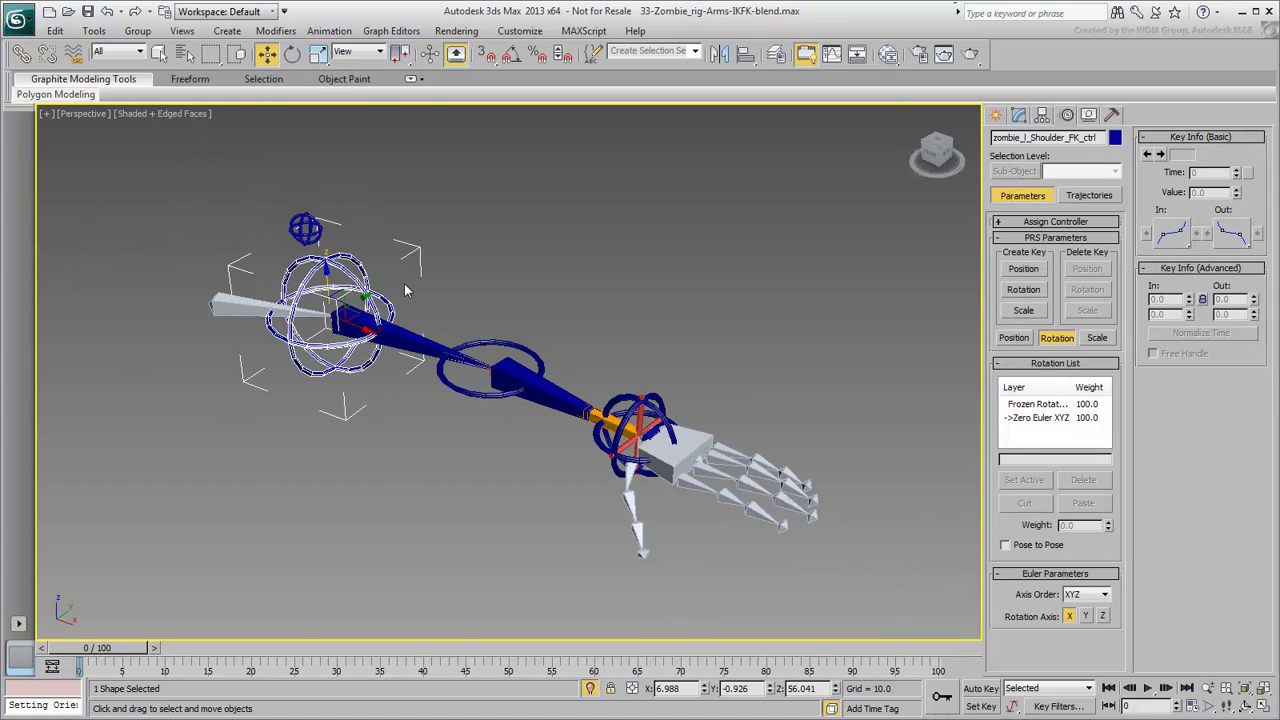
right_click(402, 296)
left_click(425, 316)
left_click_drag(352, 262, 346, 274)
Step: Move zombie_l_Hand_IK_ctrl down and toward the body, to about X 20.4, Y -12.4, Z 51.0
left_click(652, 400)
key("w")
left_click_drag(665, 400, 393, 524)
middle_click_drag(400, 520, 450, 512, "alt")
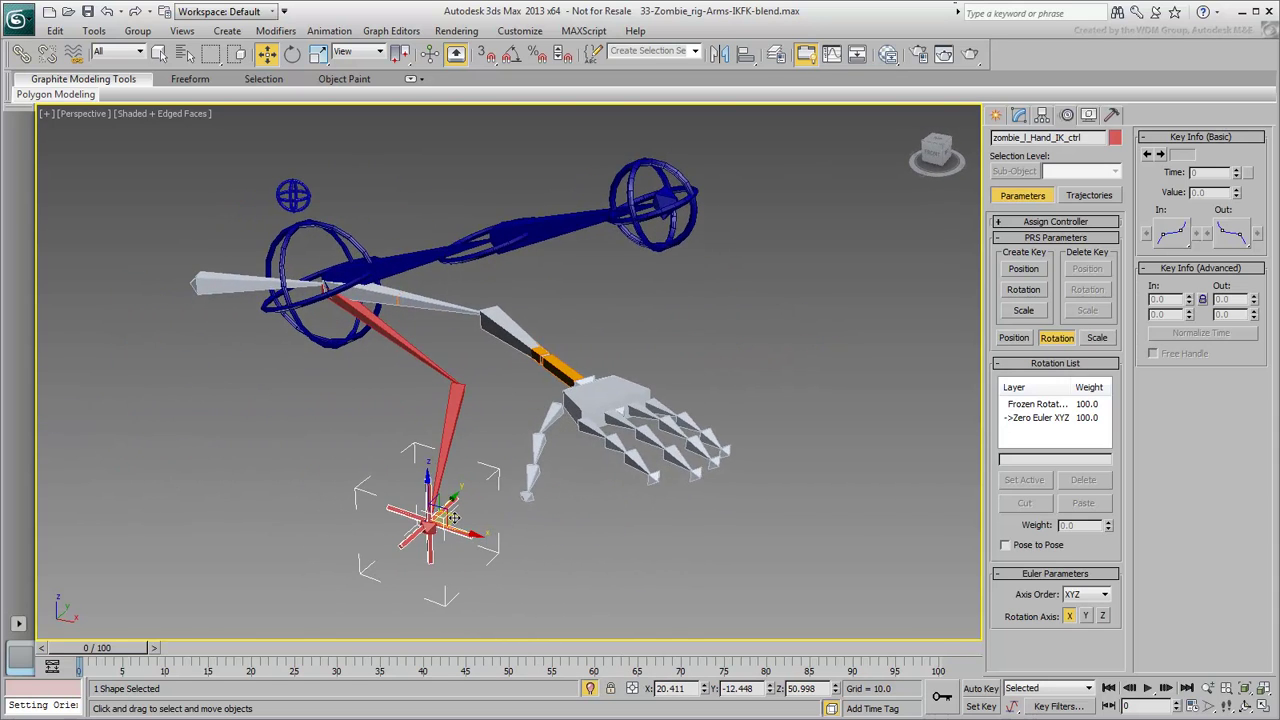
mouse_move(455, 517)
left_mouse_down()
mouse_move(415, 462)
mouse_move(430, 520)
left_mouse_up()
Step: Try rotating the elbow control zombie_l_Elbow_FK_ctrl
left_click(492, 258)
key("e")
left_click_drag(492, 260, 443, 216)
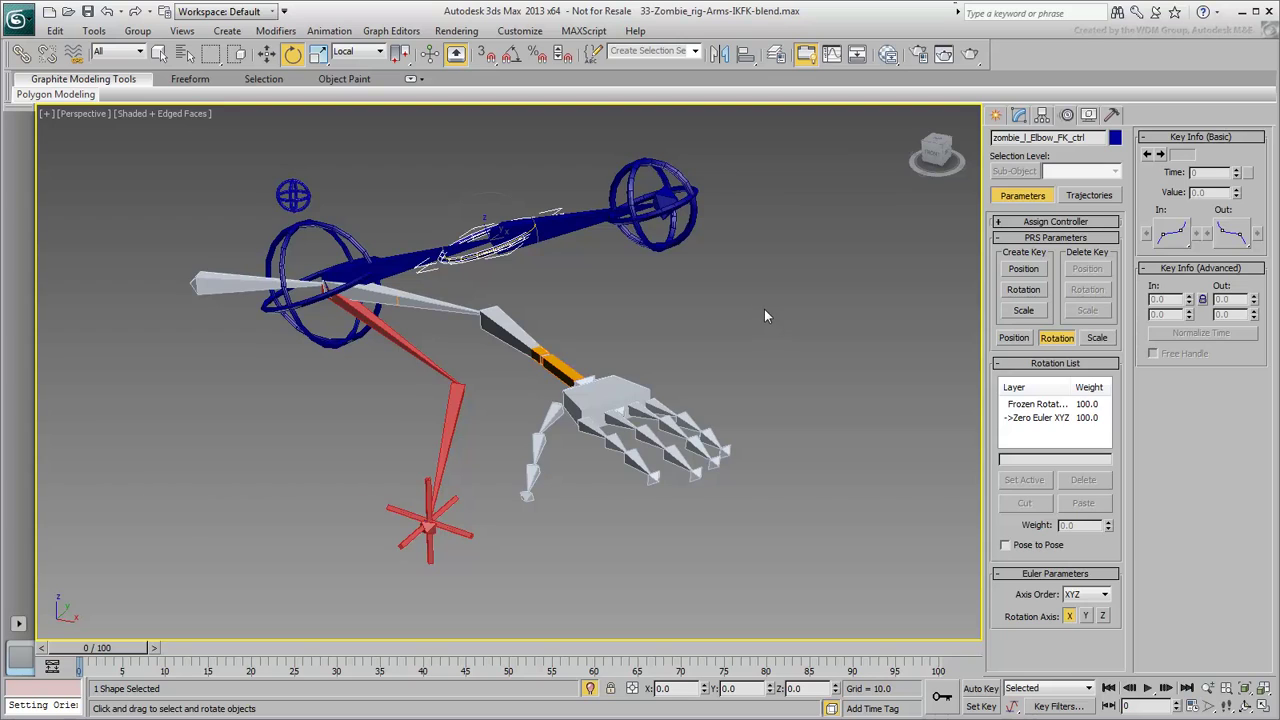
Step: Check the weights of the IK and FK orientation targets on zombie_l_Shoulder_bone
left_click(437, 309)
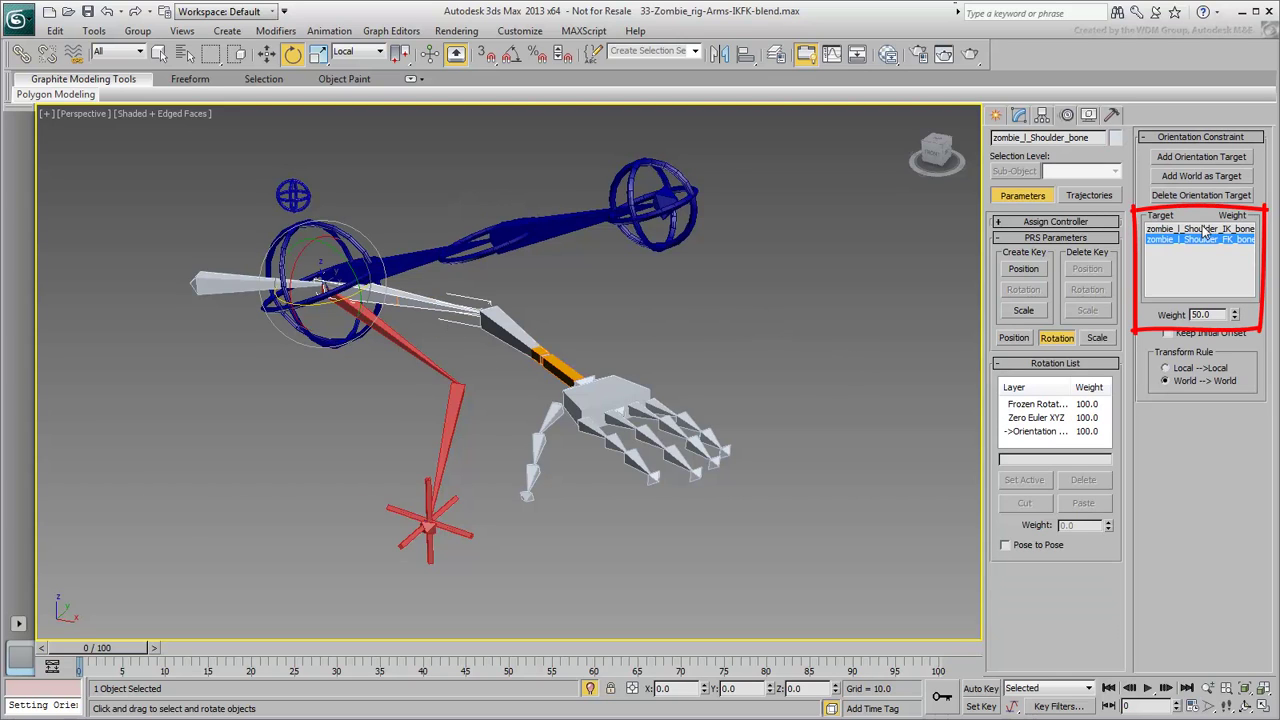
left_click(1202, 230)
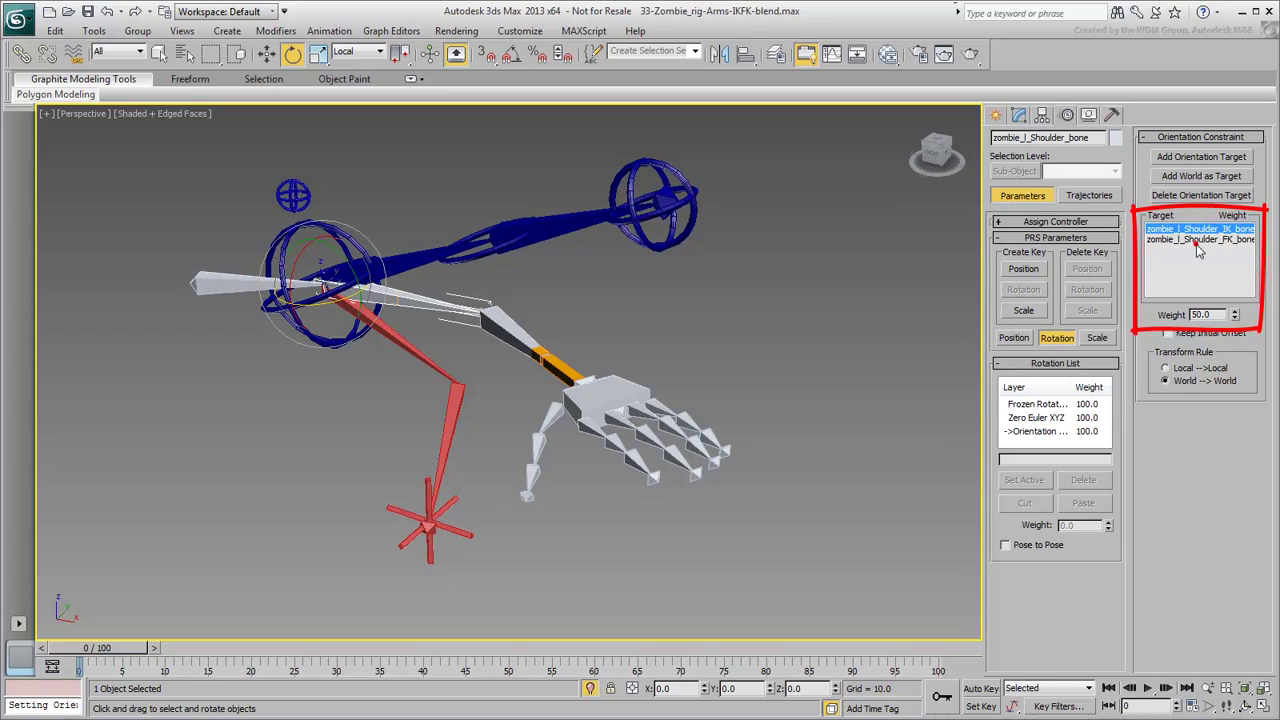
left_click(1198, 242)
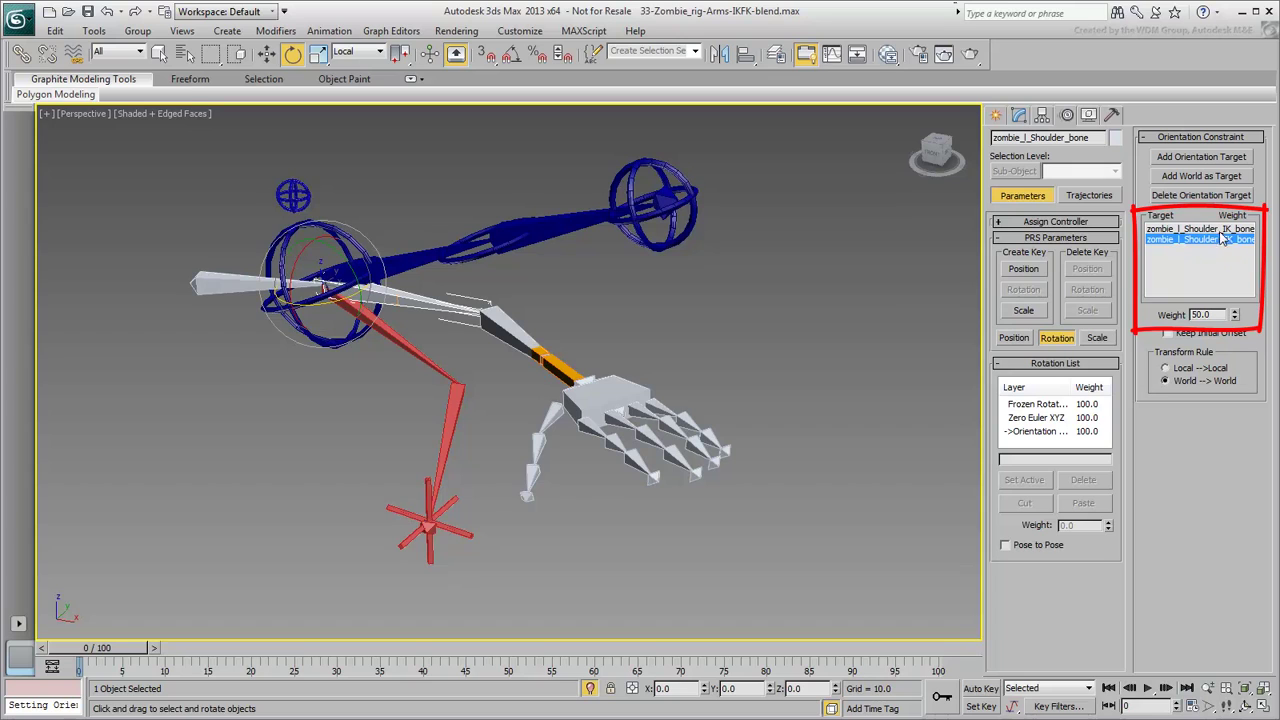
Step: Set the shoulder bone's IK target weight to 100 and its FK target weight to 0
left_click(1210, 230)
left_click_drag(1236, 316, 1237, 268)
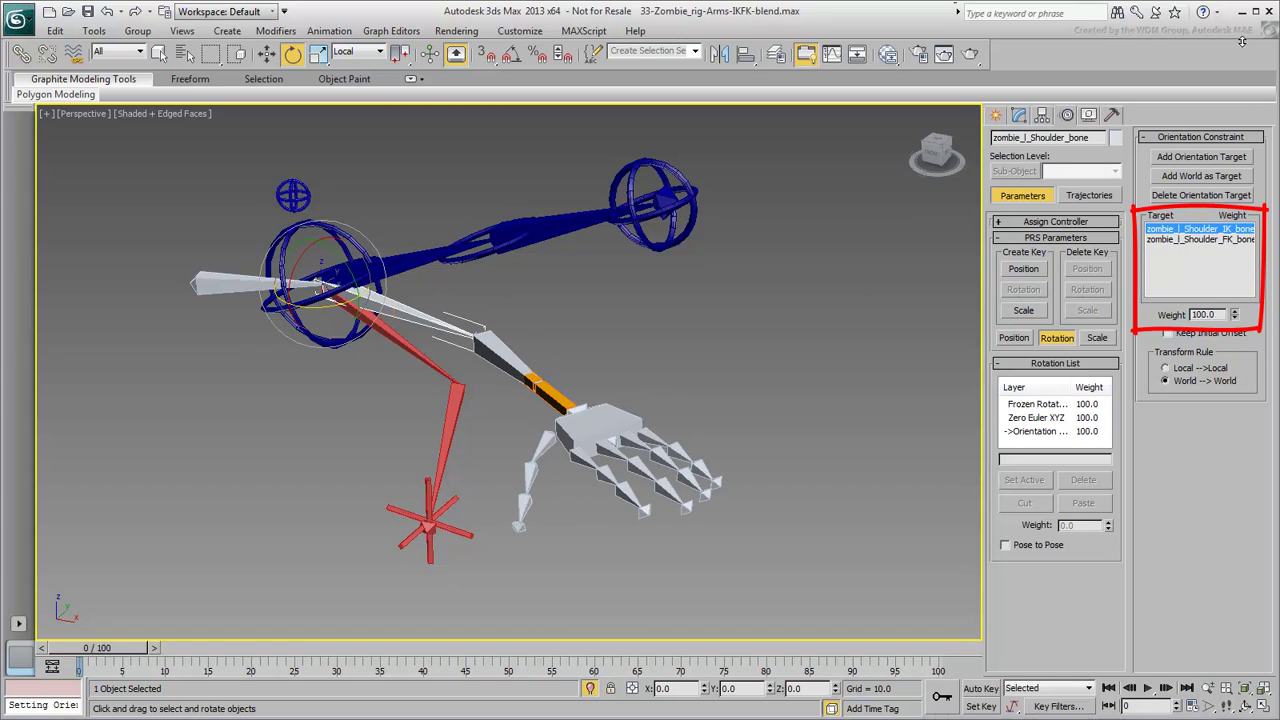
left_click(1202, 241)
right_click(1236, 316)
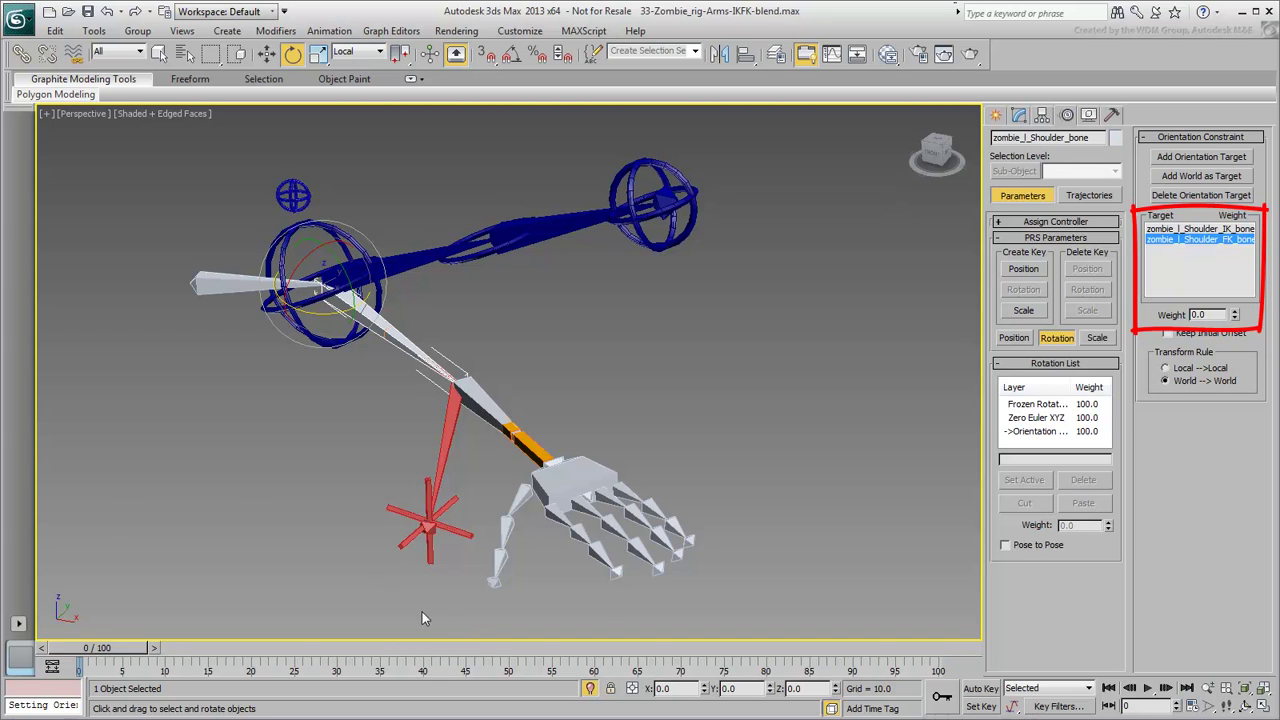
Step: Select zombie_l_Hand_IK_ctrl and try moving it to test the shoulder bone with full IK weight
left_click_drag(374, 580, 478, 474)
right_click(452, 522)
left_click(470, 550)
mouse_move(462, 530)
left_mouse_down()
mouse_move(283, 467)
mouse_move(475, 467)
mouse_move(389, 473)
mouse_move(428, 490)
mouse_move(407, 507)
mouse_move(427, 370)
mouse_move(428, 495)
left_mouse_up()
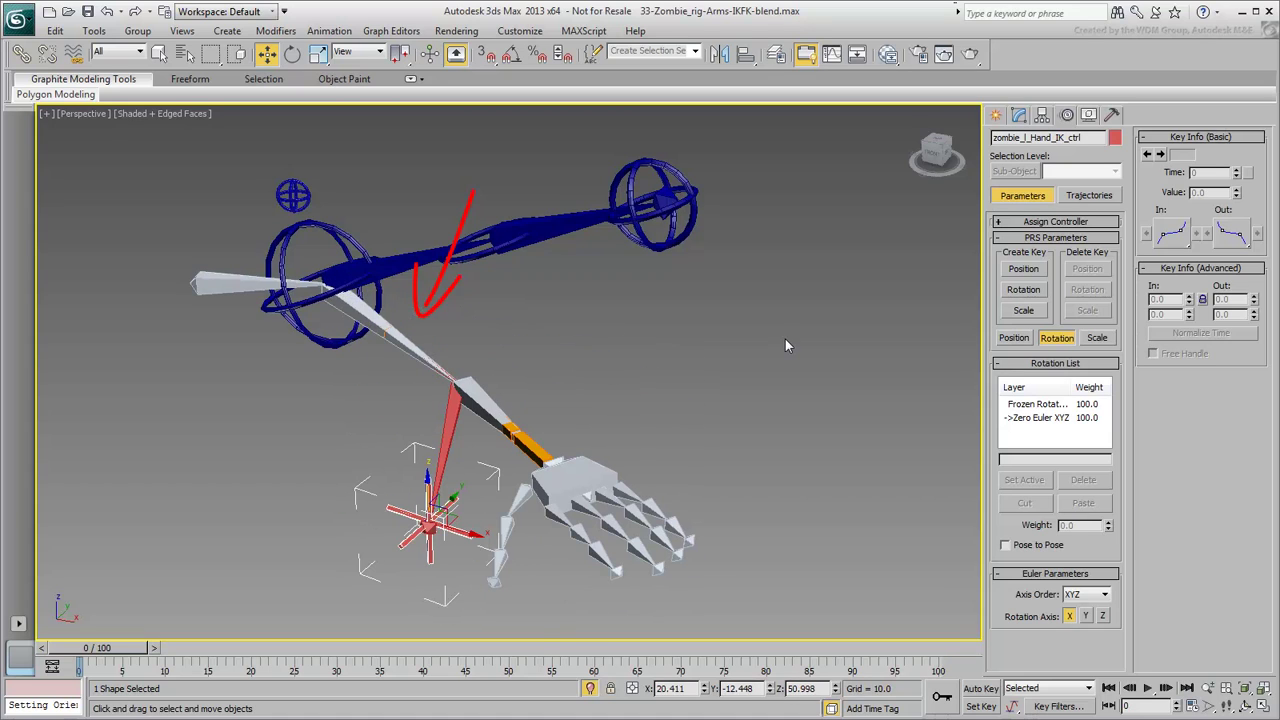
Step: Set the shoulder bone's FK target weight to 100 and its IK target weight to 0
left_click(372, 318)
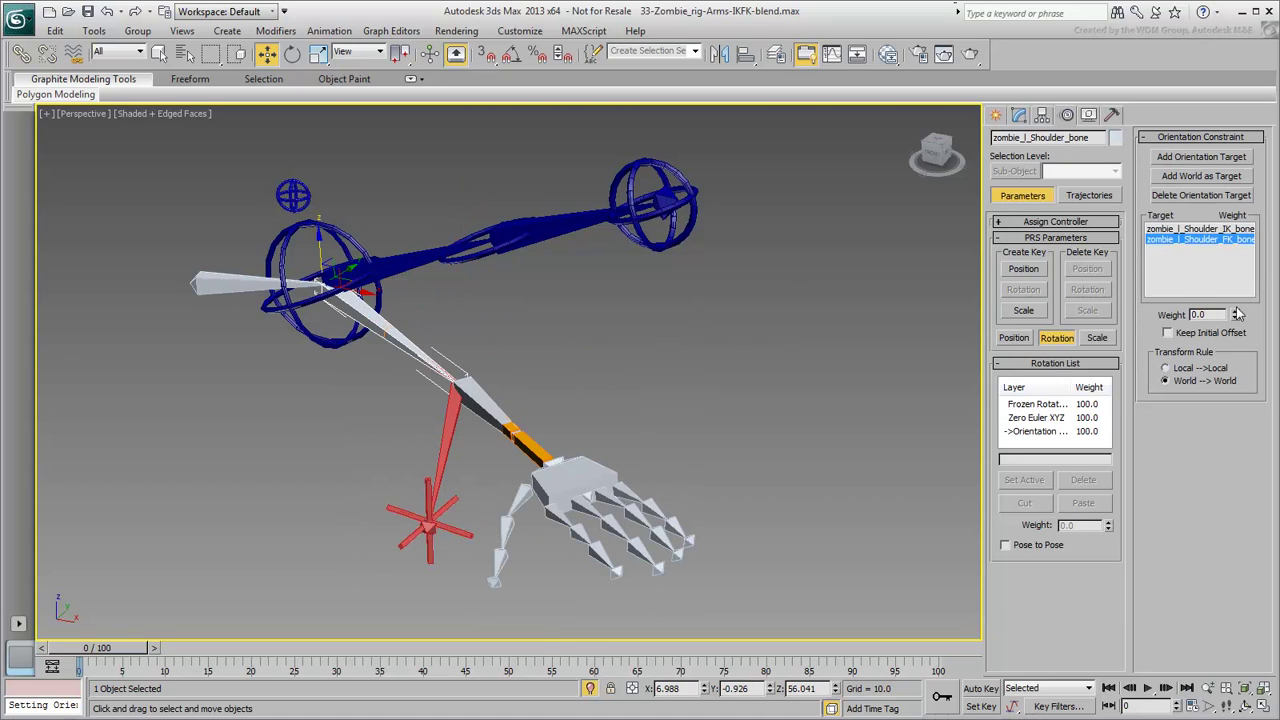
left_click_drag(1235, 316, 1235, 300)
left_click(1200, 229)
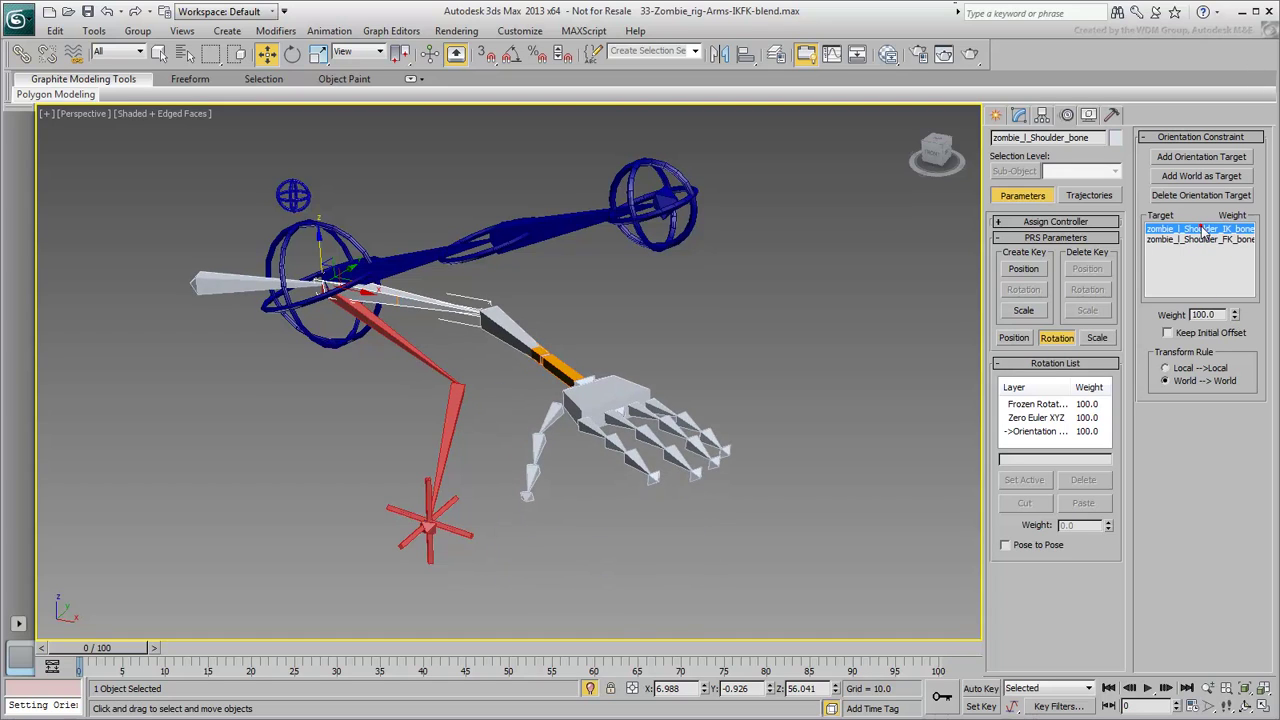
right_click(1235, 318)
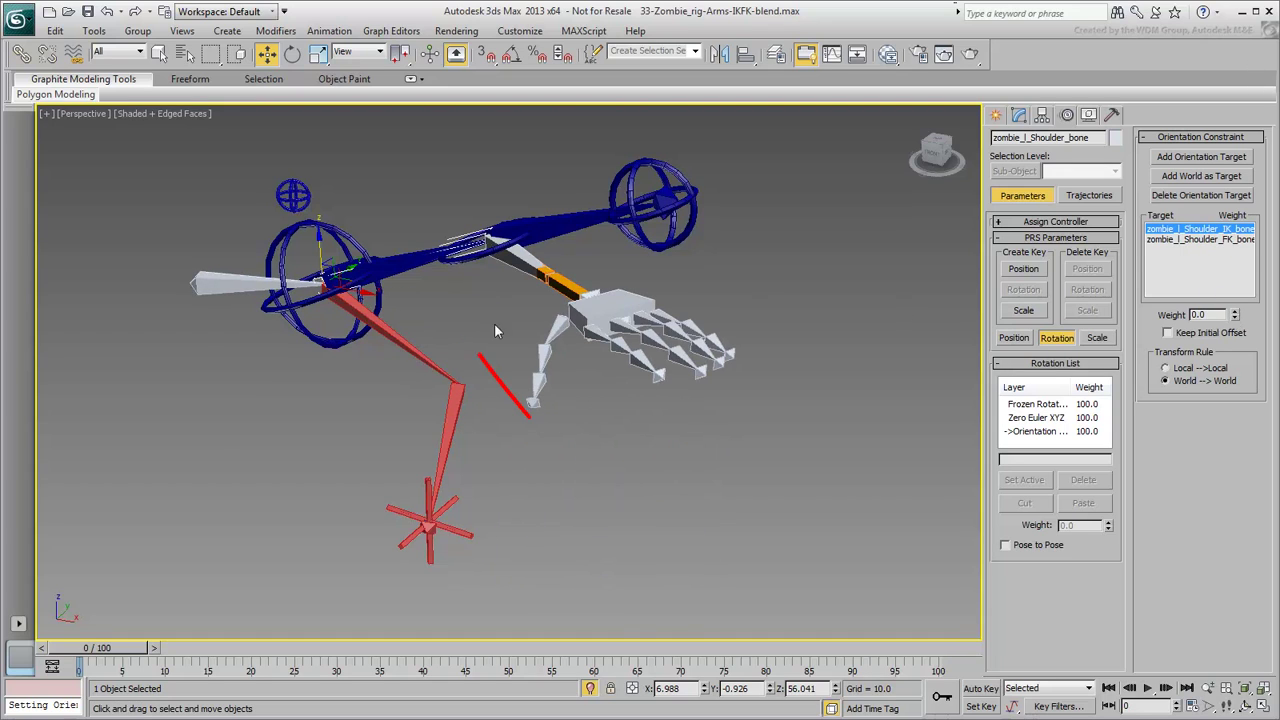
Step: Try rotating the shoulder FK control to test the shoulder bone with full FK weight
mouse_move(430, 510)
left_mouse_down()
mouse_move(430, 457)
mouse_move(416, 490)
mouse_move(430, 492)
left_mouse_up()
left_click(354, 240)
right_click(355, 240)
left_click(376, 268)
left_click_drag(400, 330, 422, 313)
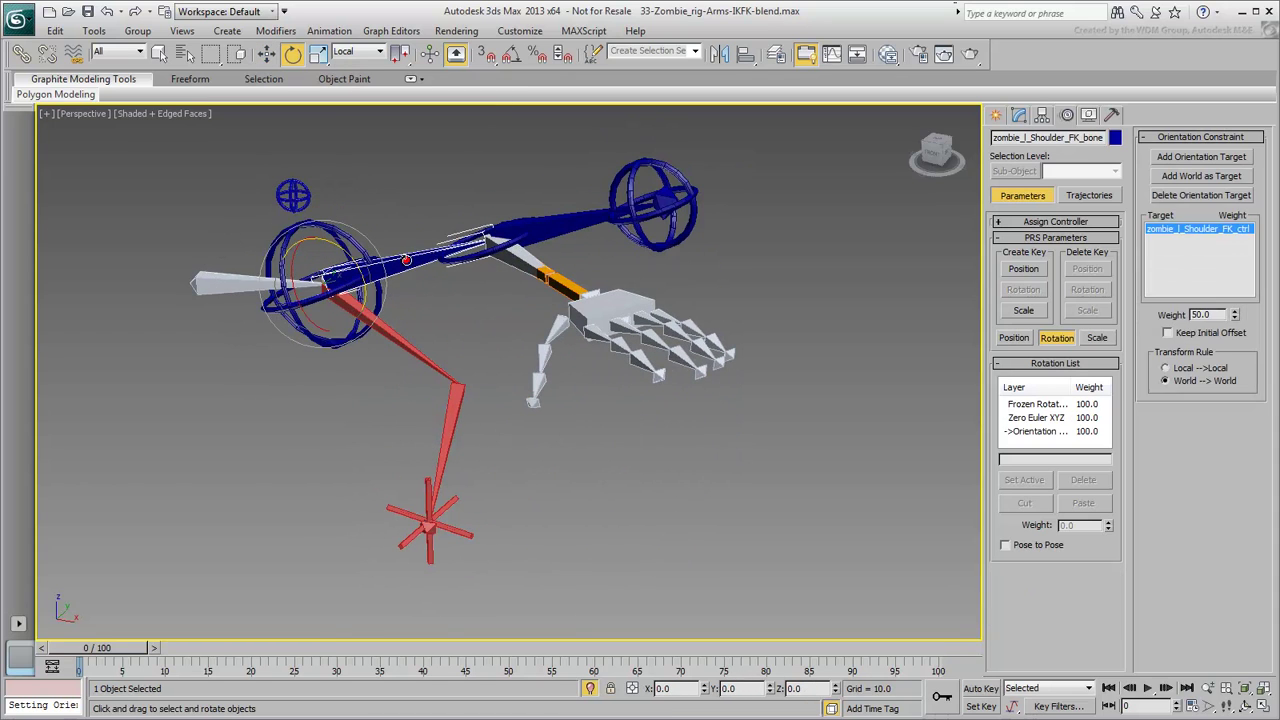
Step: Set both the IK and FK orientation target weights of zombie_l_Shoulder_bone to 50
left_click(406, 261)
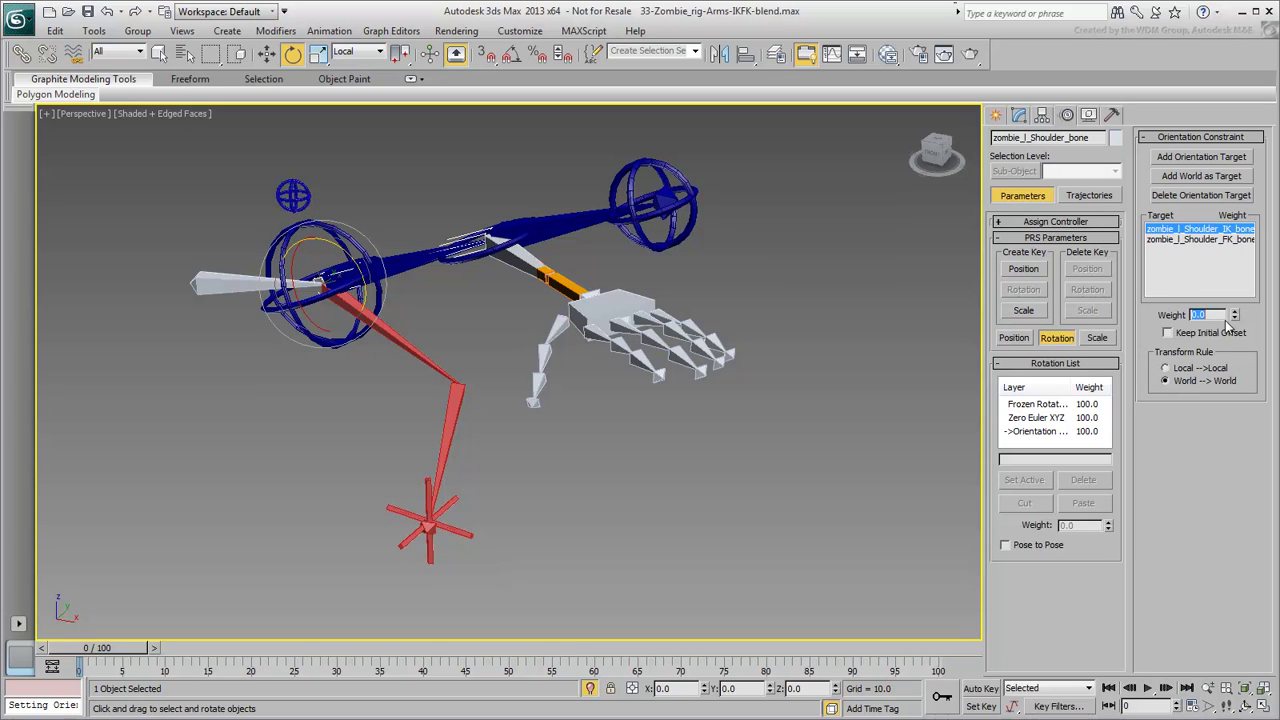
type("50")
key("Return")
left_click(1175, 239)
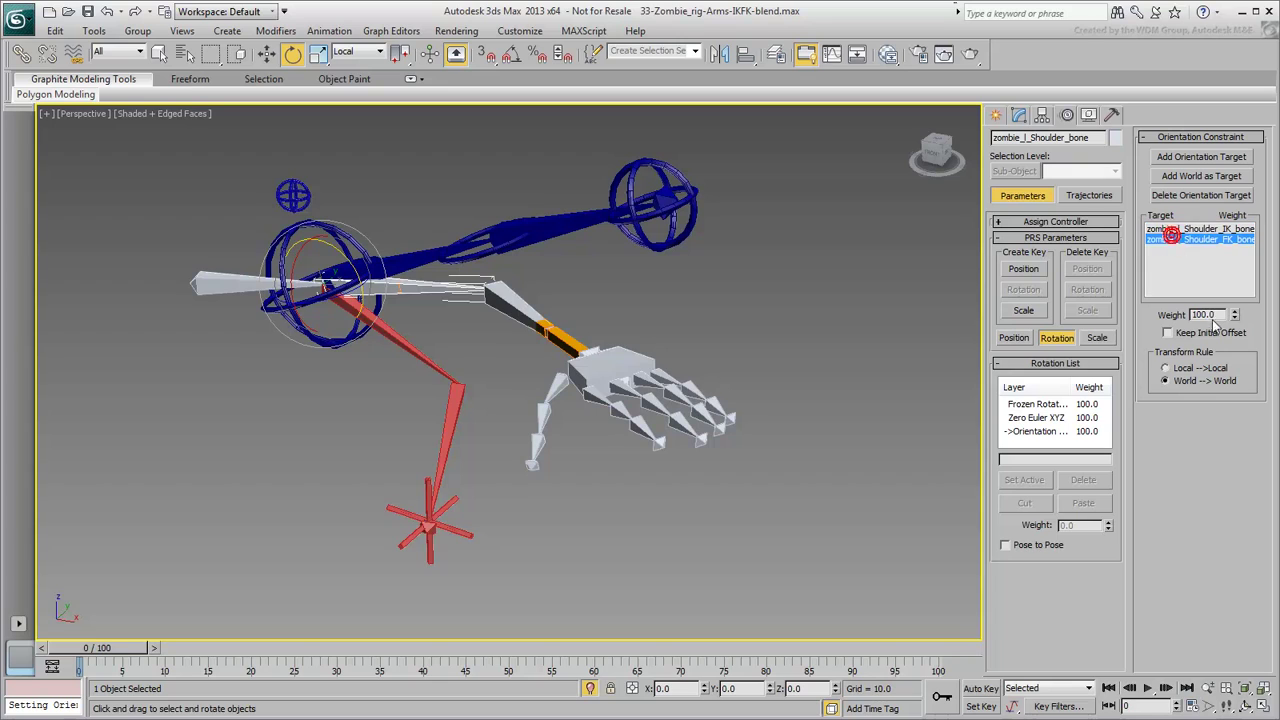
double_click(1215, 314)
type("50")
key("Return")
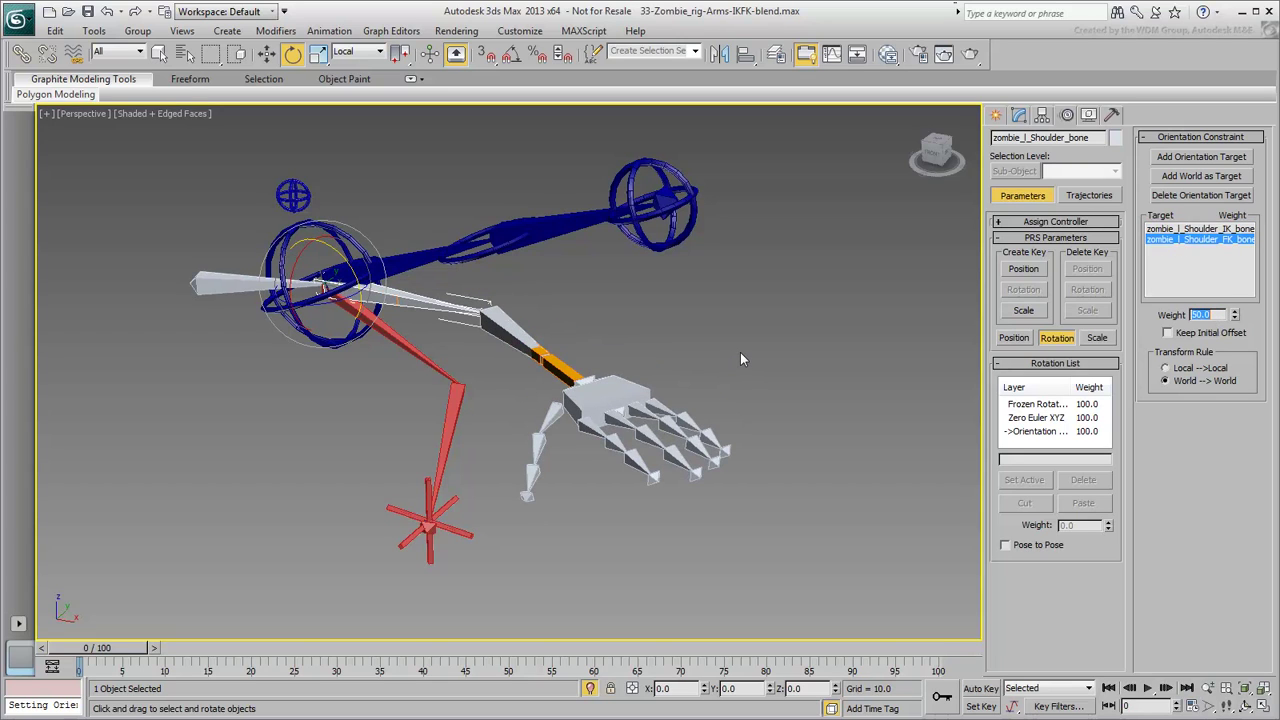
Step: Define a float spinner parameter named "IK/FK Blend" in the Parameter Editor for zombie_l_Hand_IK_ctrl's Attribute Holder
left_click(466, 530)
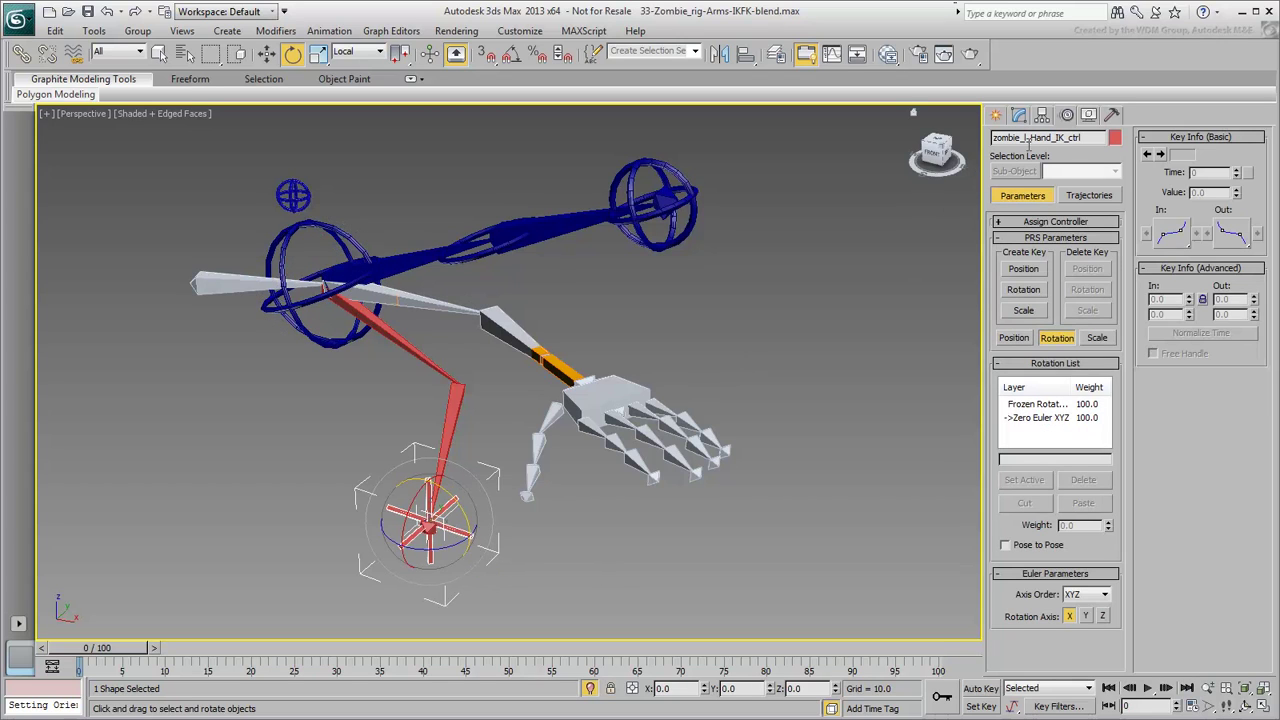
left_click(1019, 114)
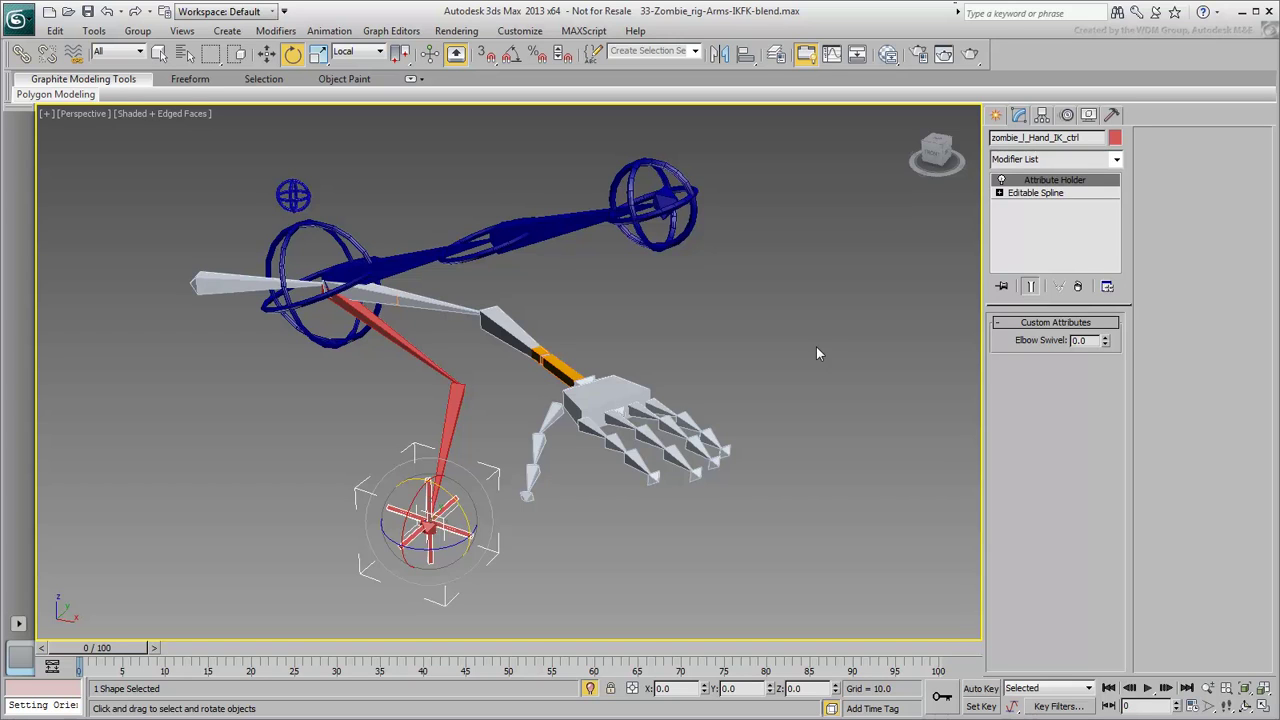
middle_click_drag(517, 389, 617, 371)
key("alt+1")
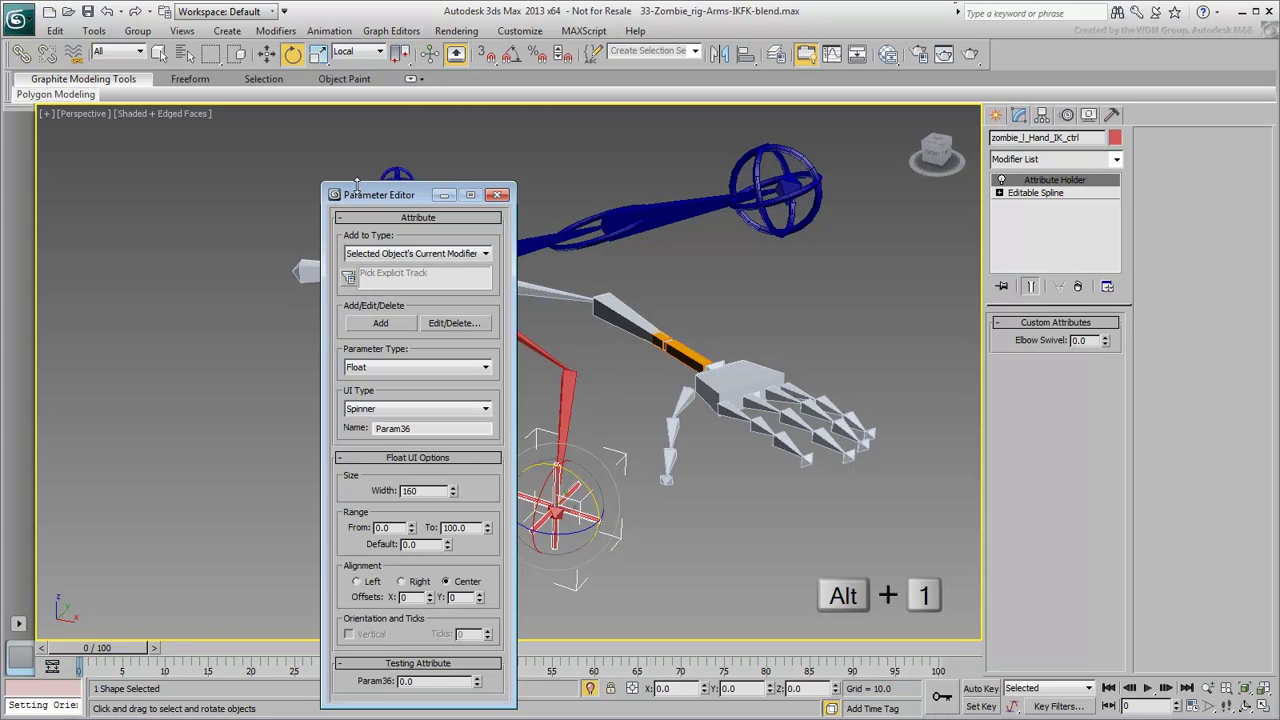
left_click_drag(370, 192, 186, 146)
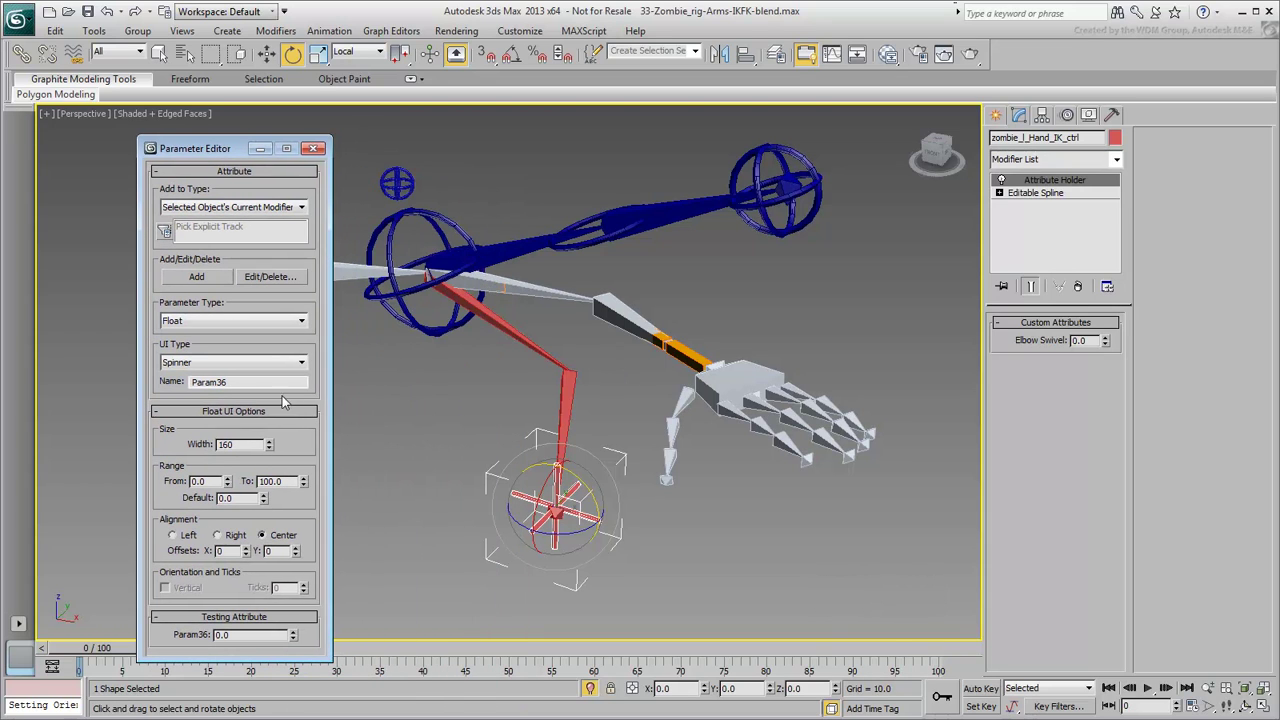
double_click(250, 381)
type("IK/FK Blend")
Step: Give the IK/FK Blend spinner a width of 100 and right alignment, add the attribute and close the Parameter Editor
key("Tab")
type("100")
key("Return")
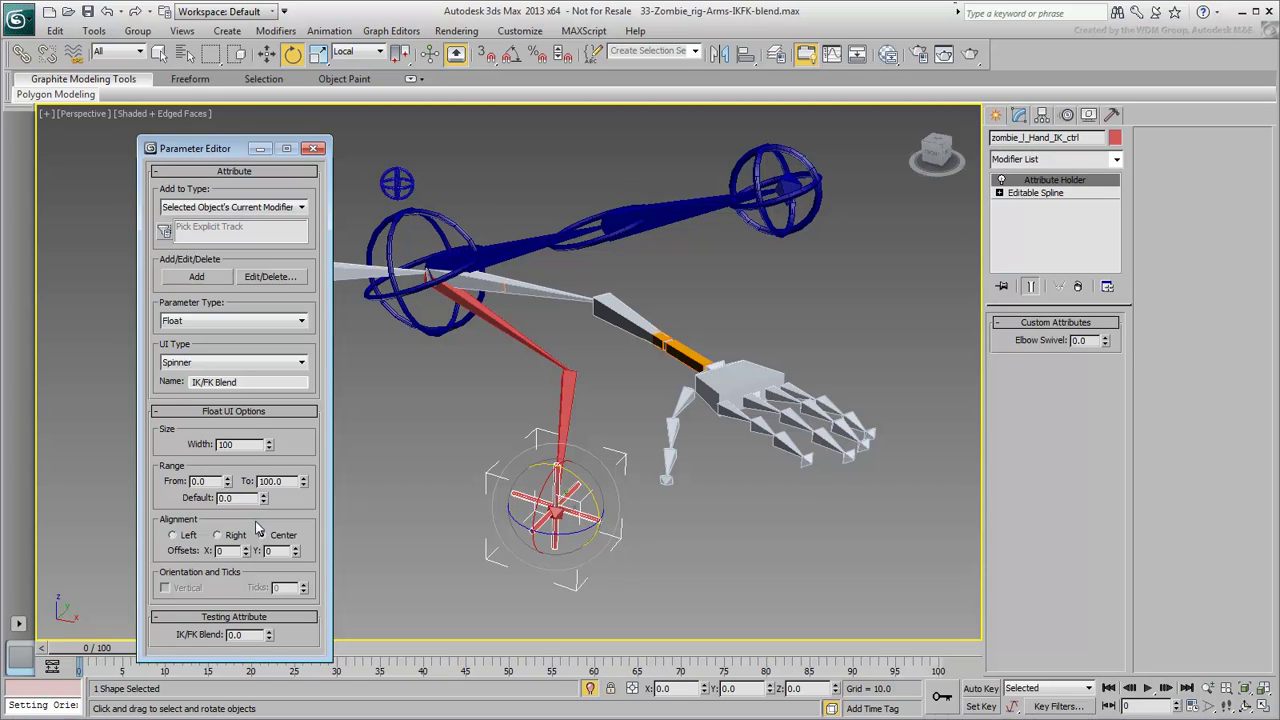
left_click(220, 535)
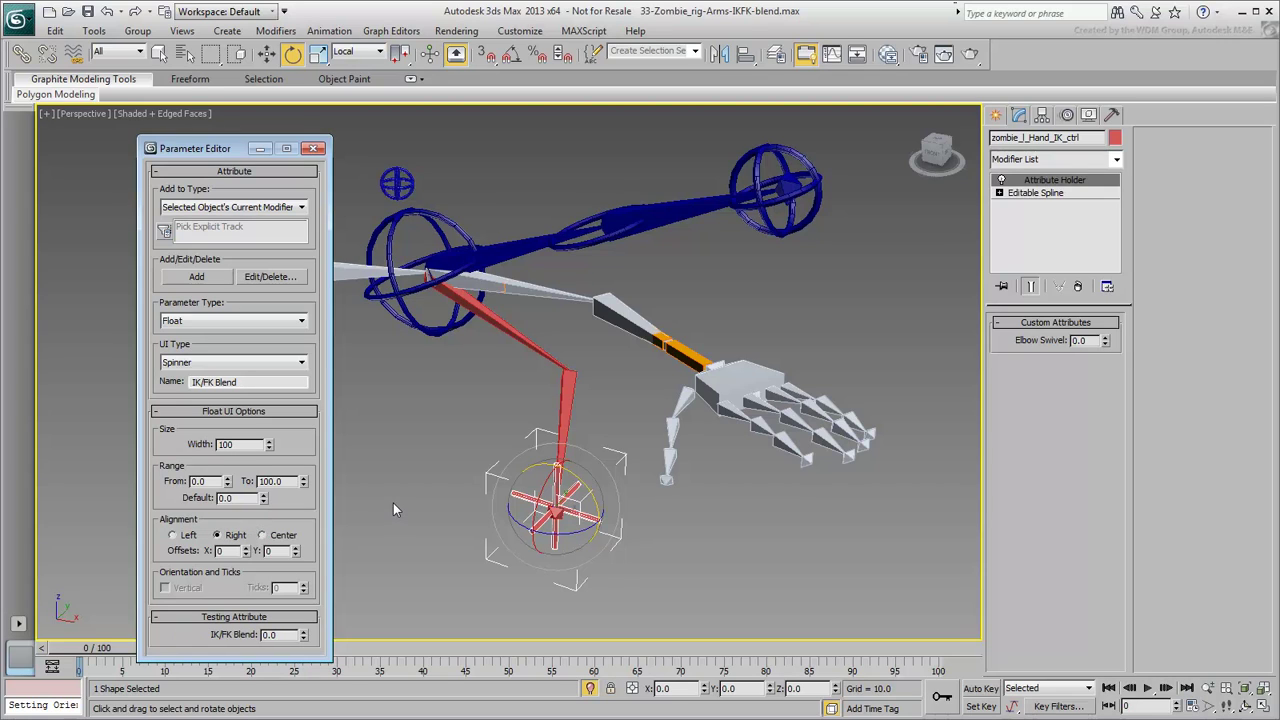
left_click(198, 278)
left_click(313, 148)
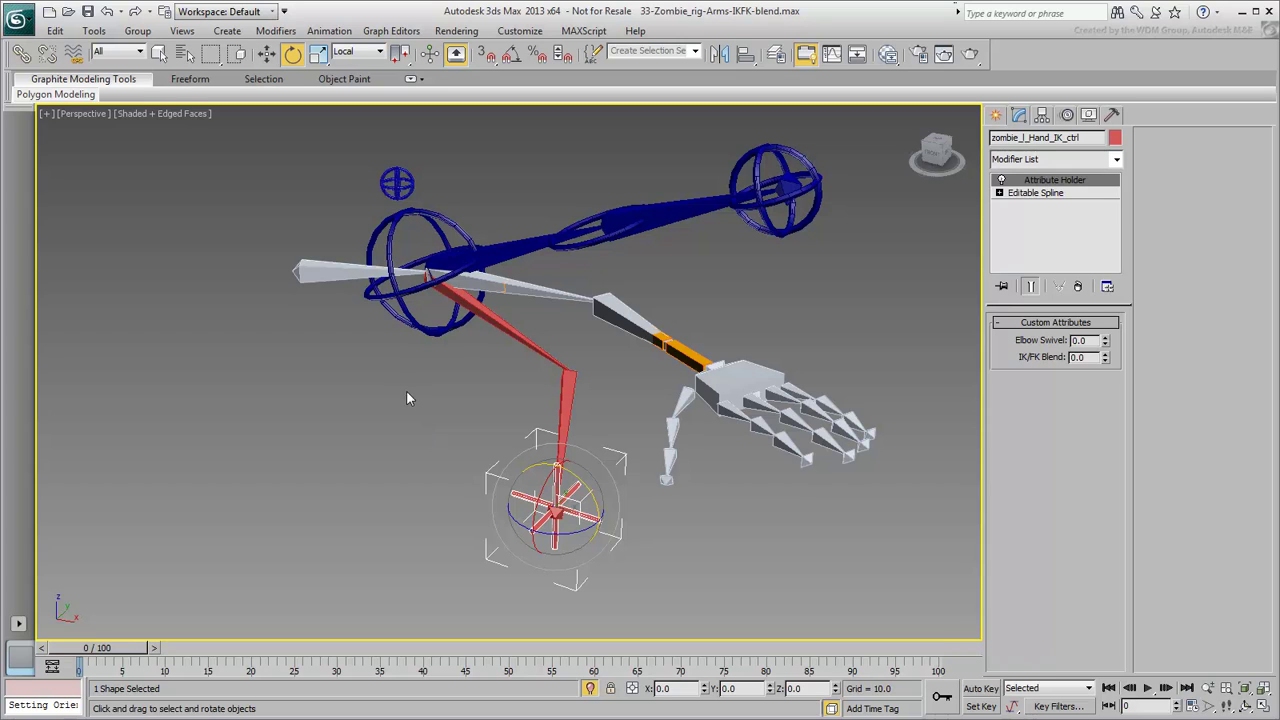
Step: Open the Parameter Wire dialog with zombie_l_Hand_IK_ctrl as the source object
key("alt+5")
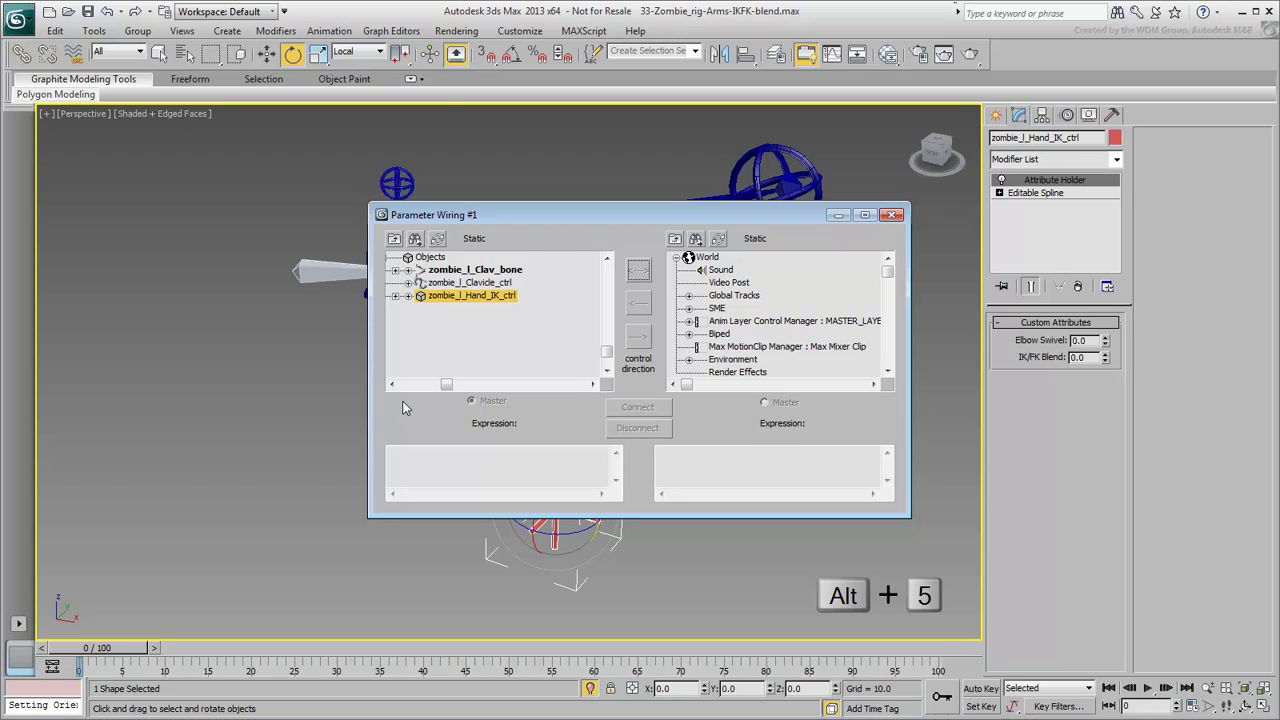
left_click(320, 32)
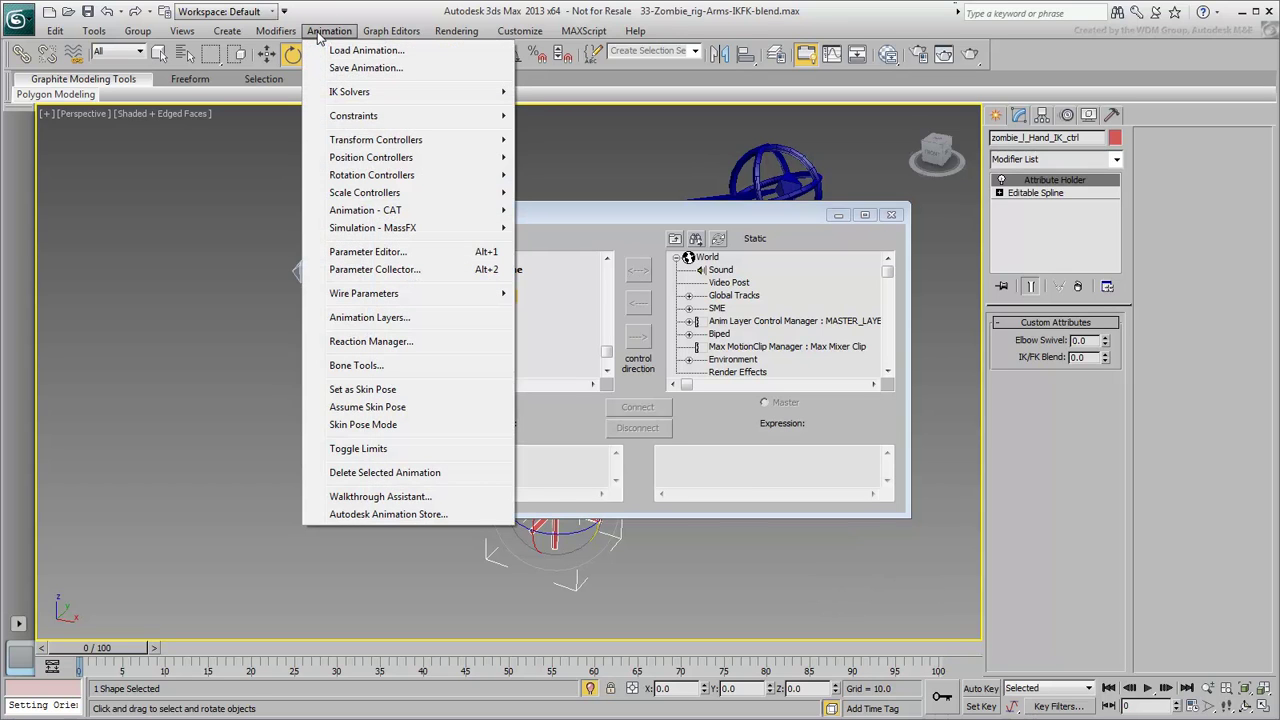
left_click(358, 294)
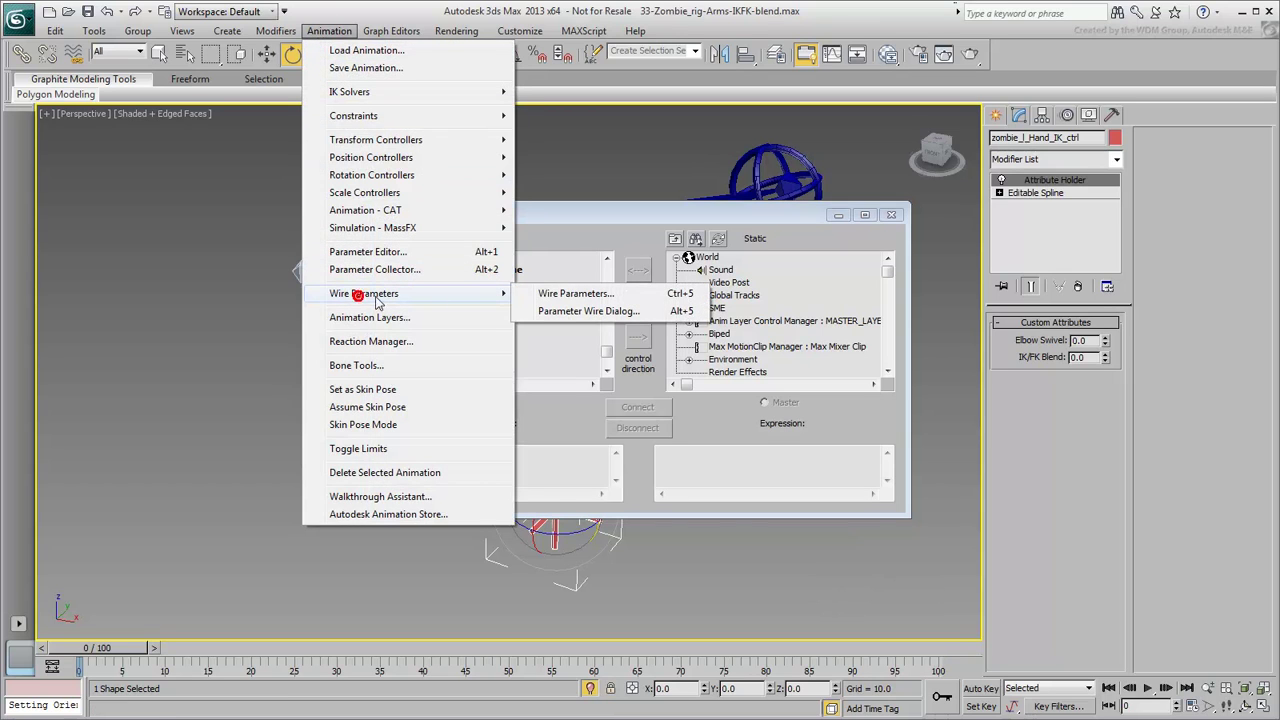
left_click(588, 311)
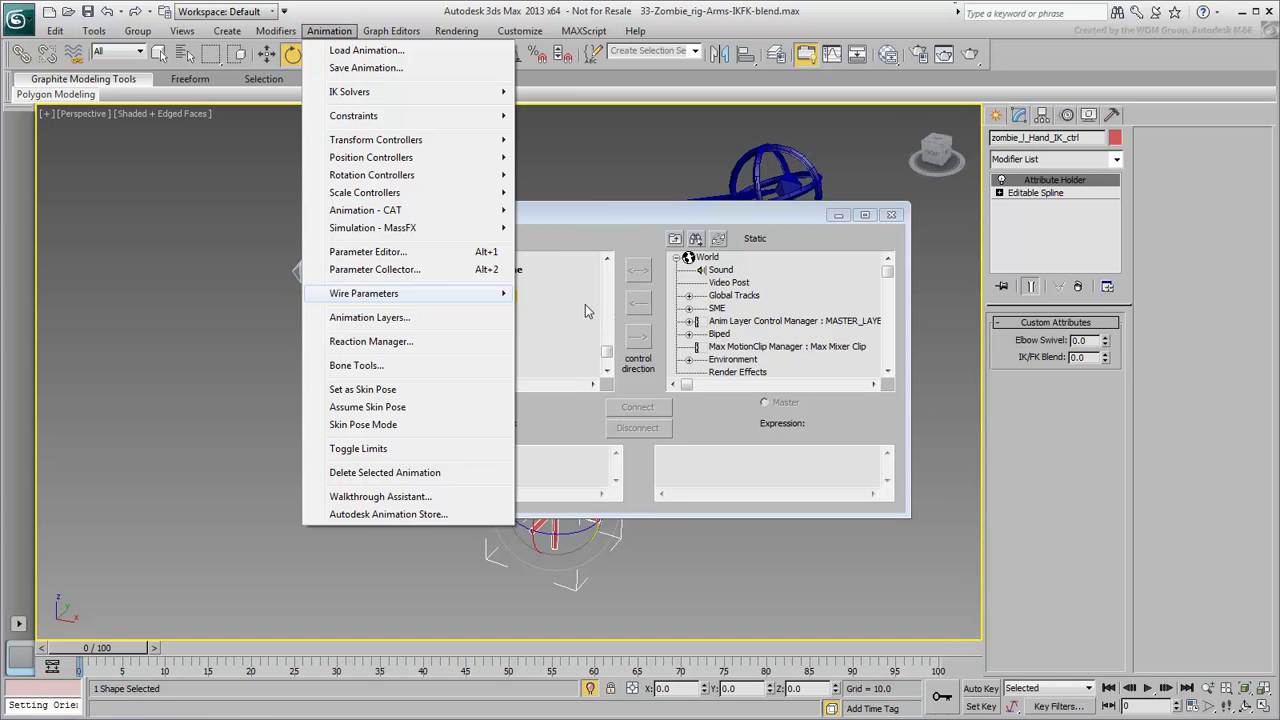
Step: Locate zombie_l_Hand_IK_ctrl in the wiring source tree and select its IK/FK Blend custom attribute
left_click_drag(627, 217, 317, 148)
middle_click_drag(740, 430, 820, 450)
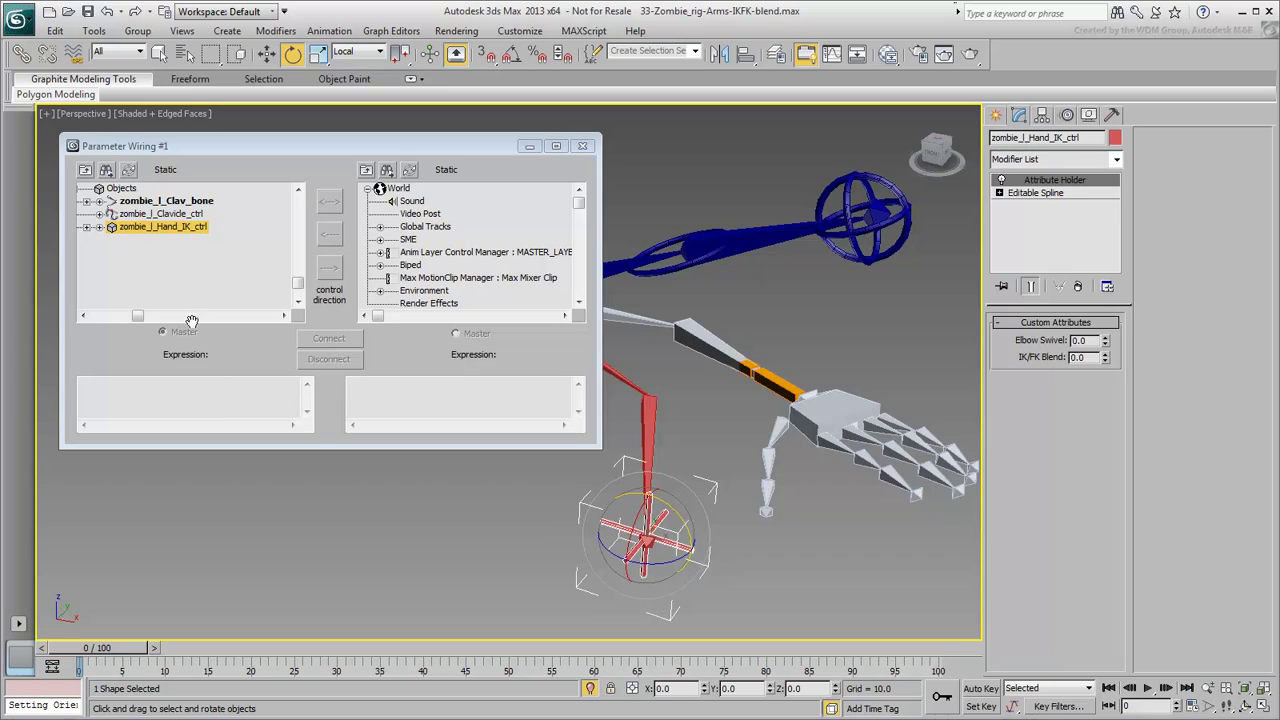
left_click(128, 172)
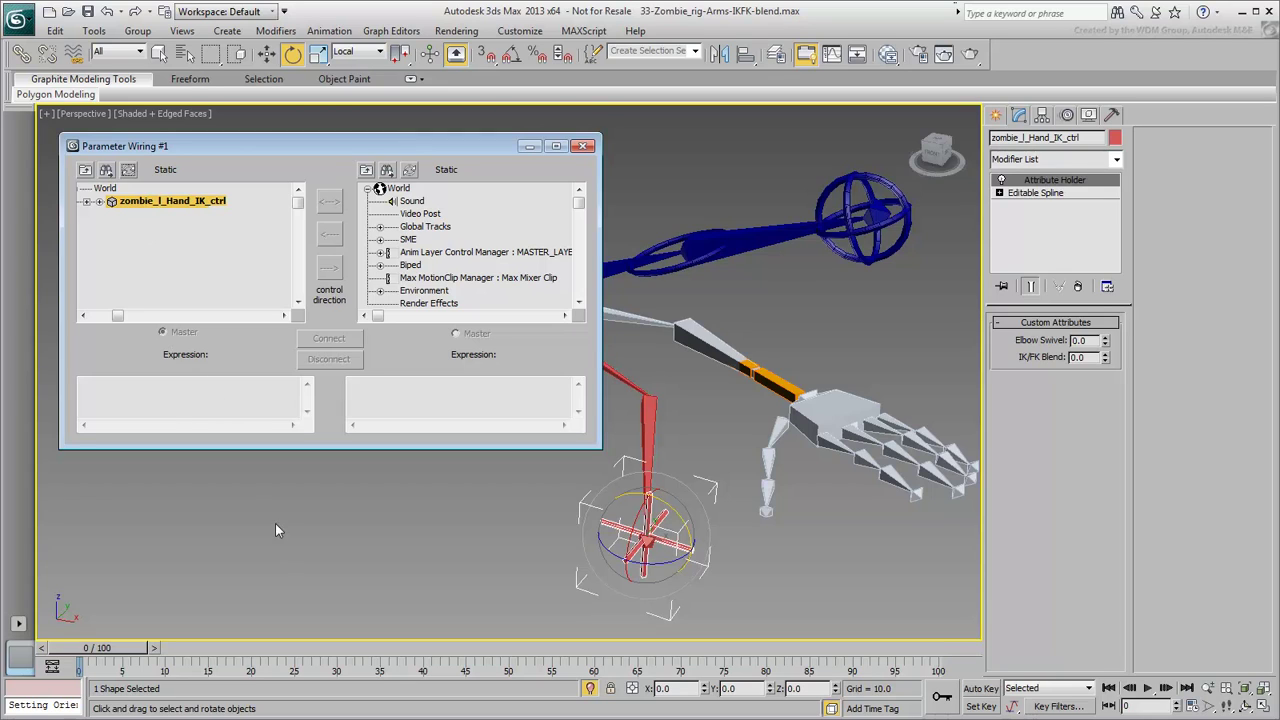
left_click(99, 201)
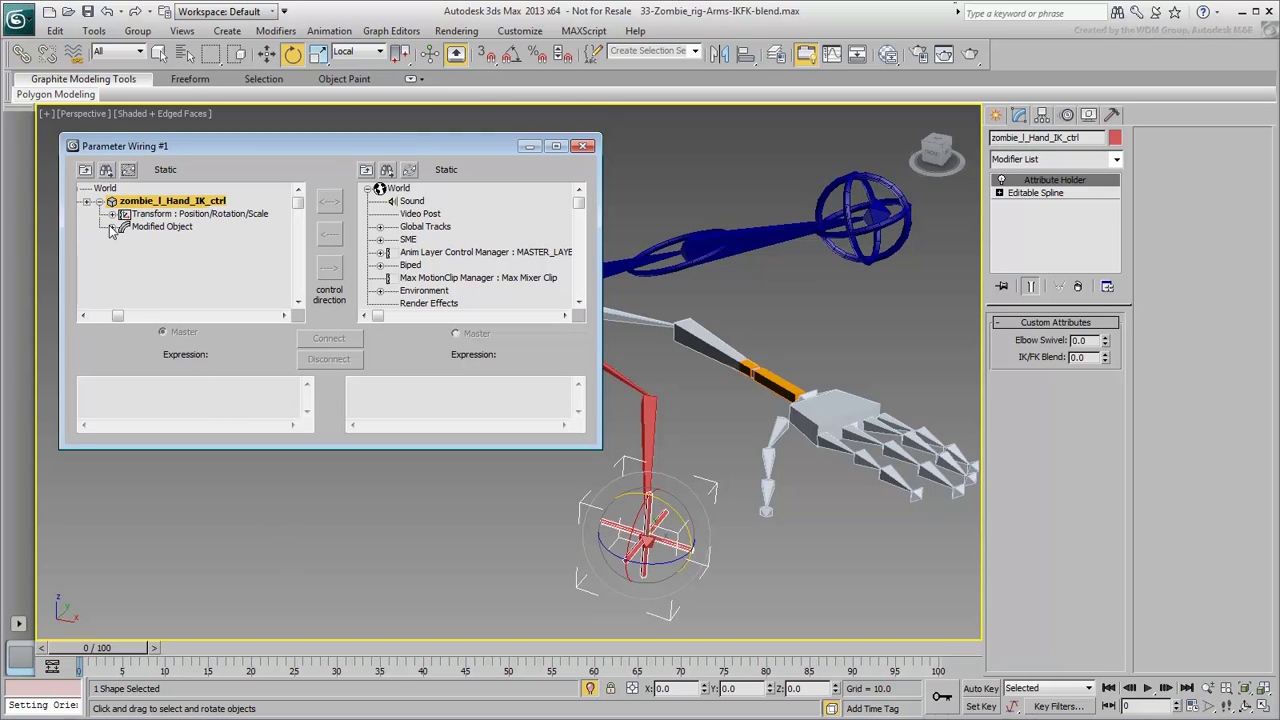
left_click(112, 227)
left_click(125, 239)
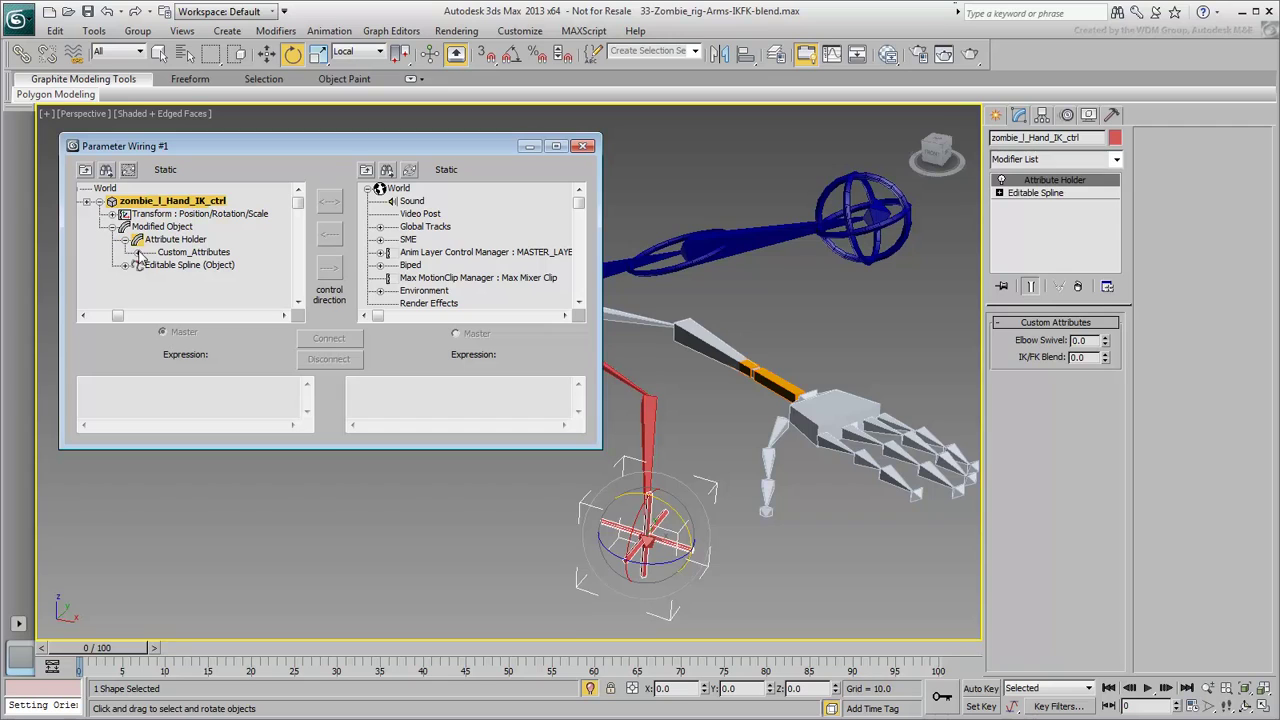
left_click(138, 252)
left_click(193, 280)
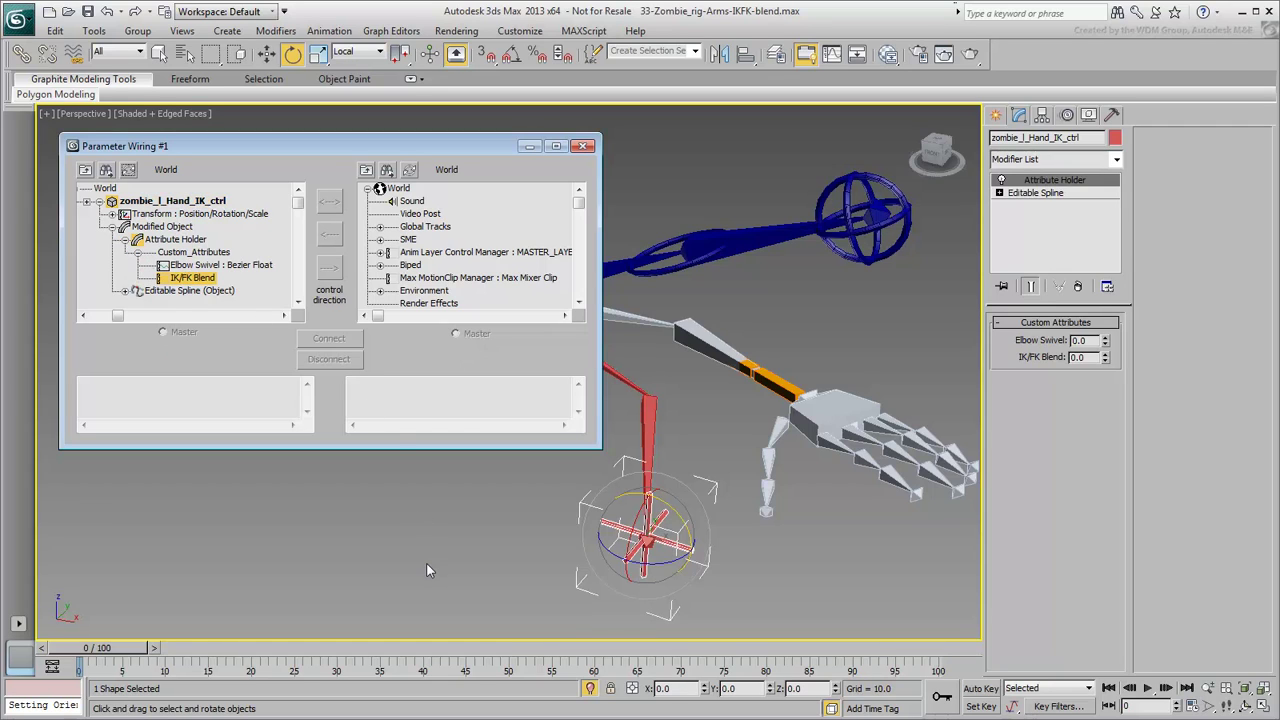
Step: Wire IK/FK Blend one way to Orientation Weight 1 of zombie_l_Wrist_bone's Orientation Constraint
left_click(809, 393)
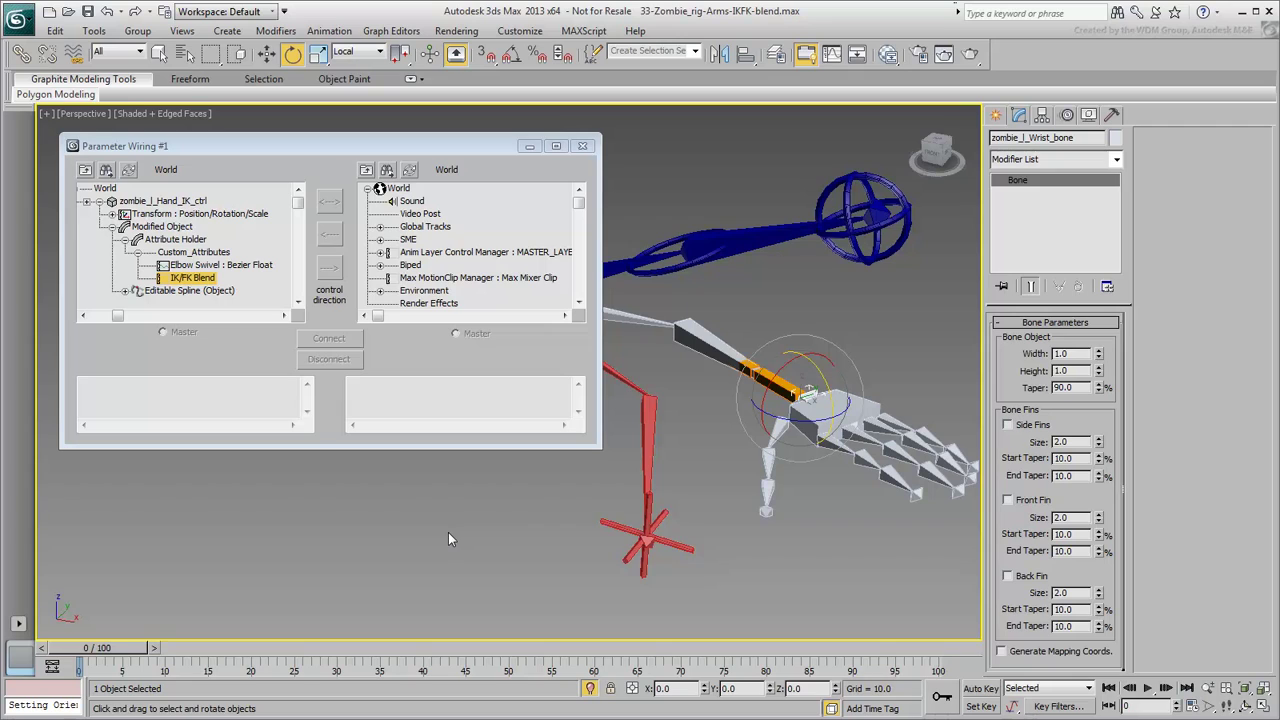
left_click(409, 170)
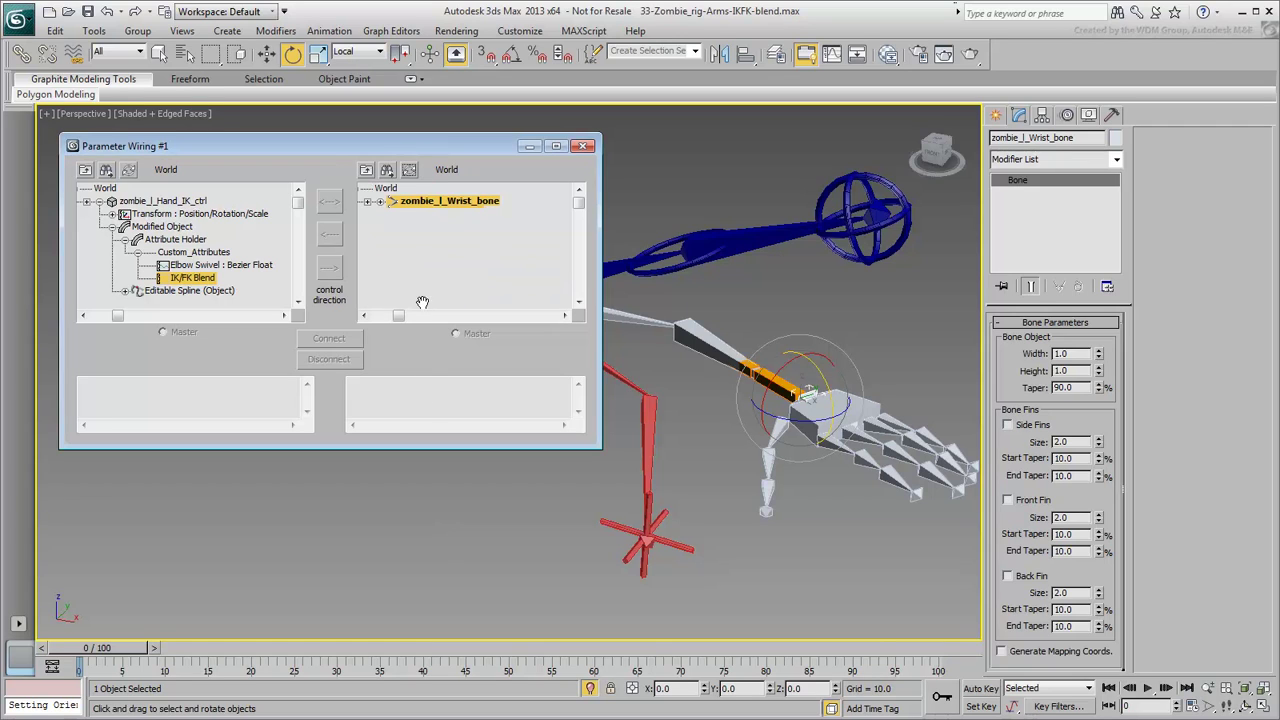
left_click(380, 201)
left_click(393, 214)
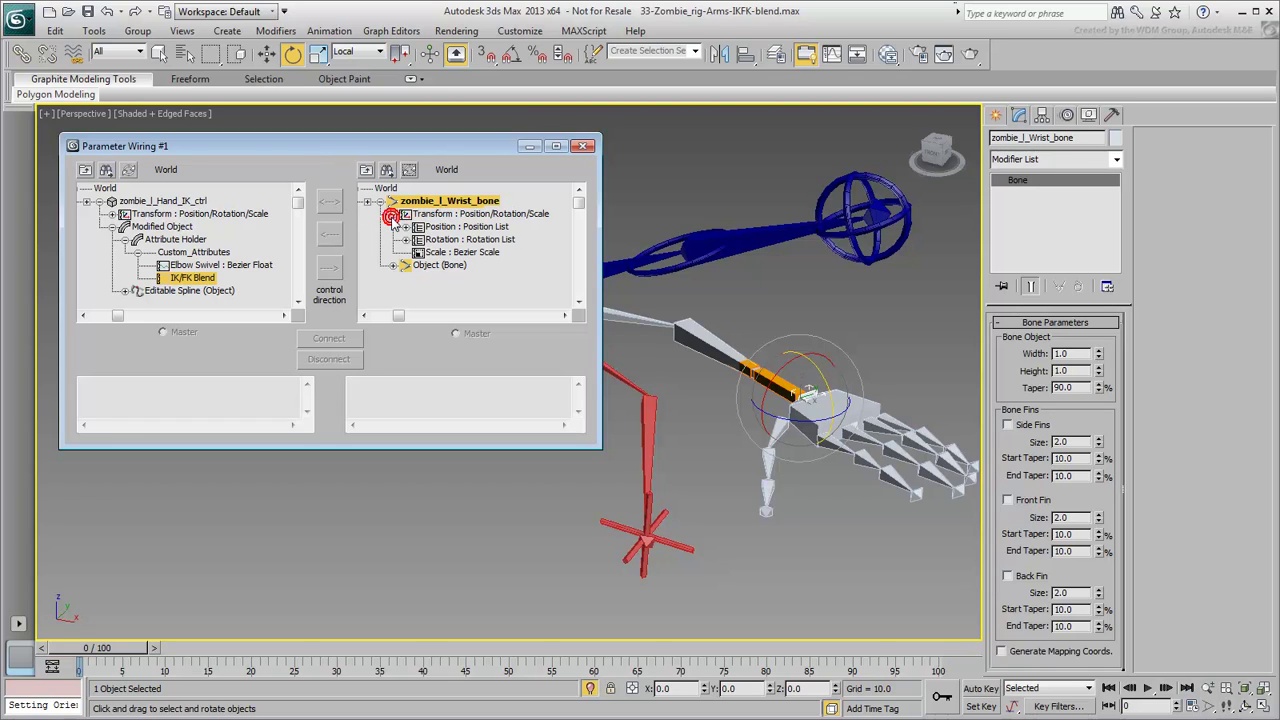
left_click(405, 240)
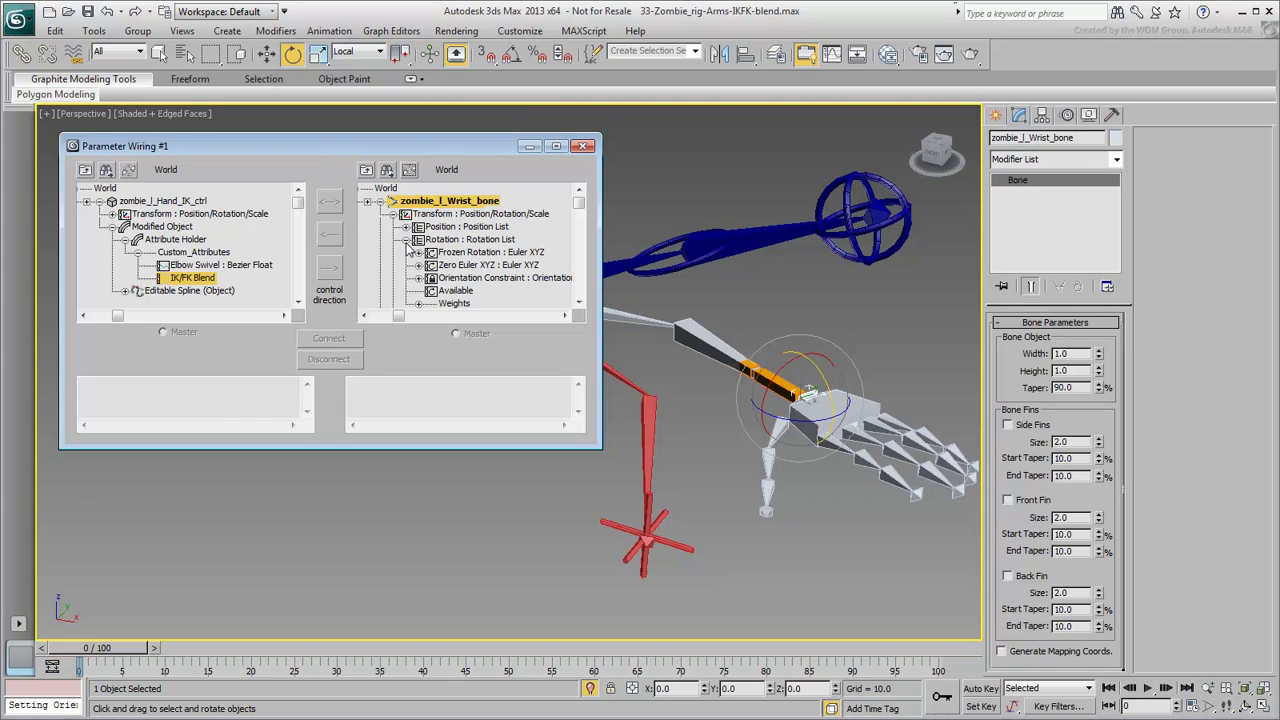
left_click(419, 278)
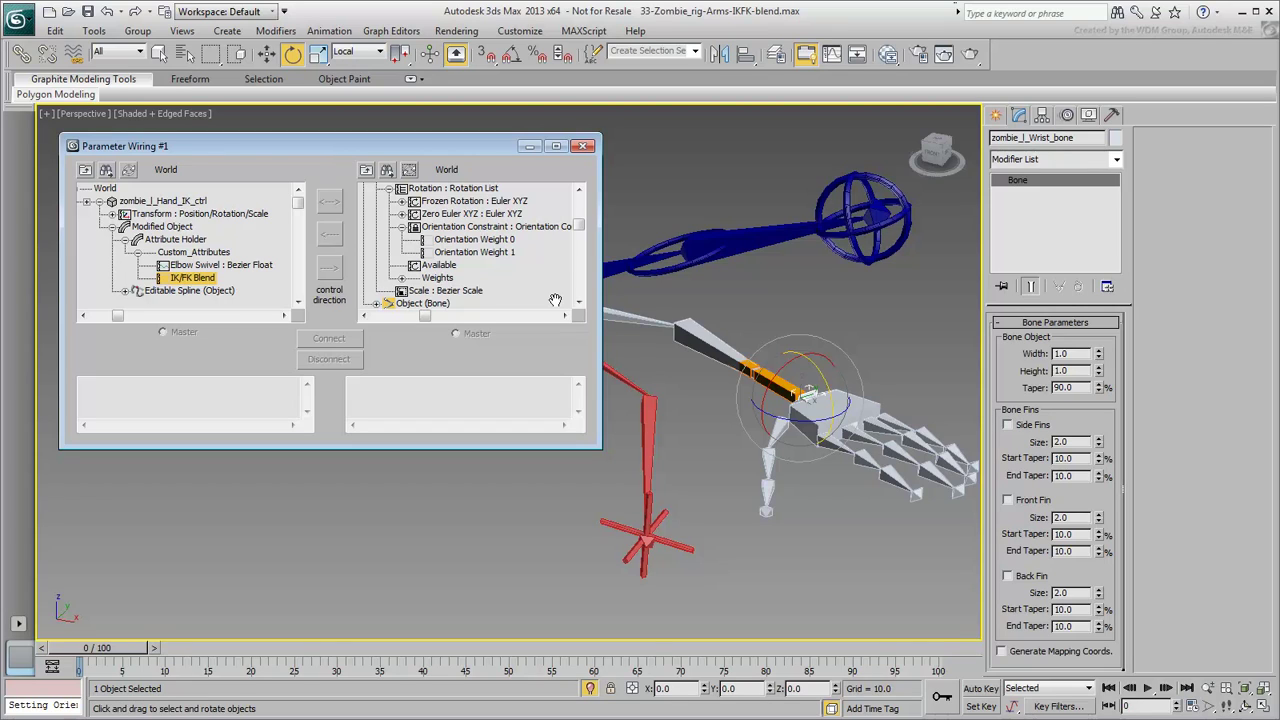
left_click(480, 254)
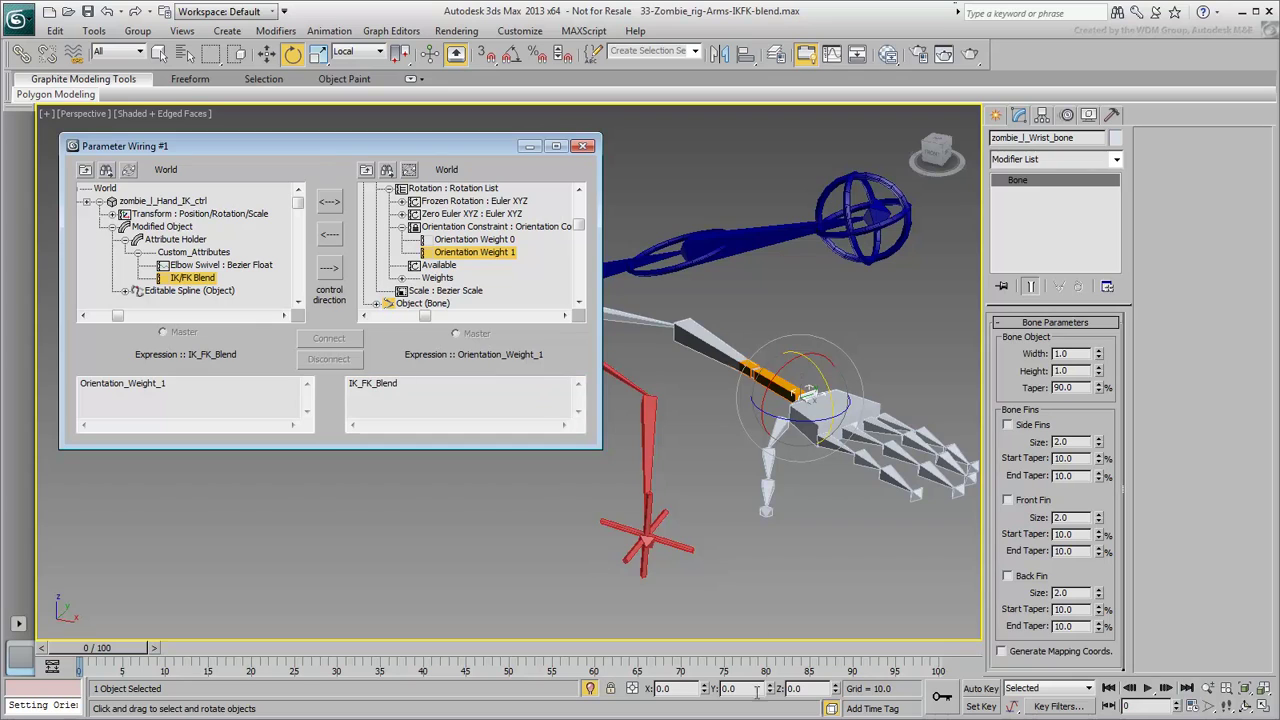
left_click(700, 527)
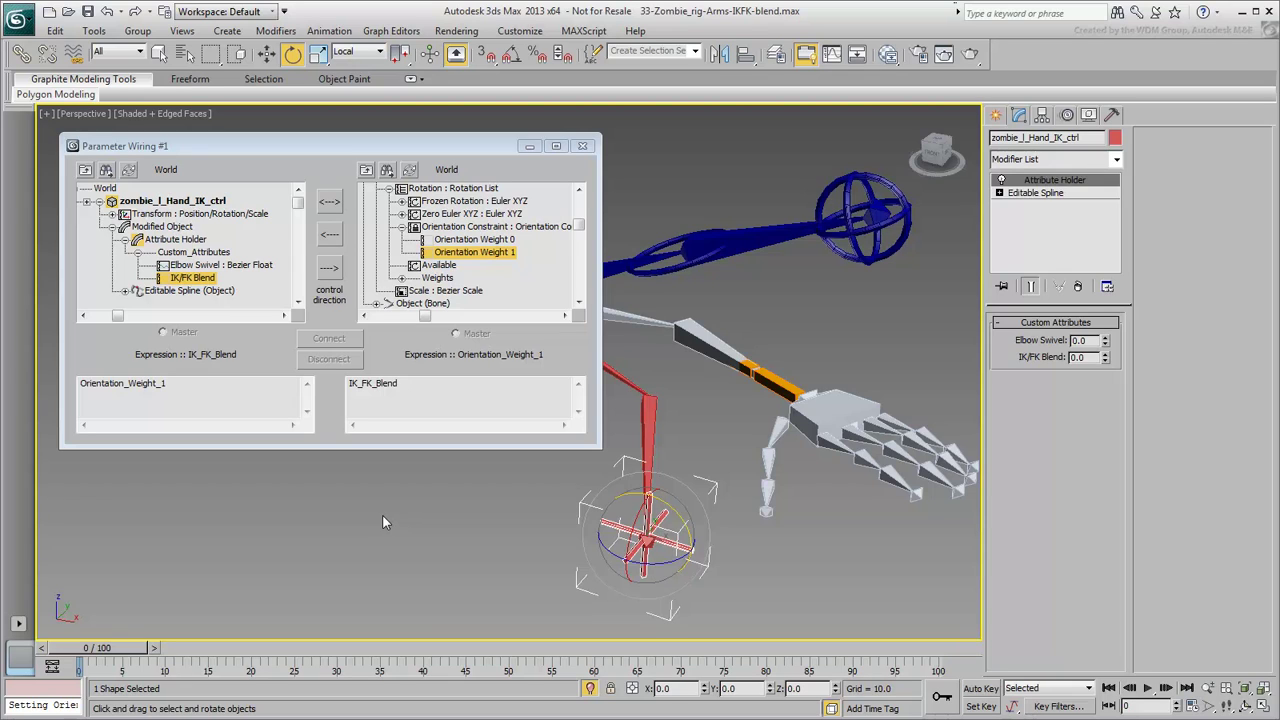
left_click(331, 270)
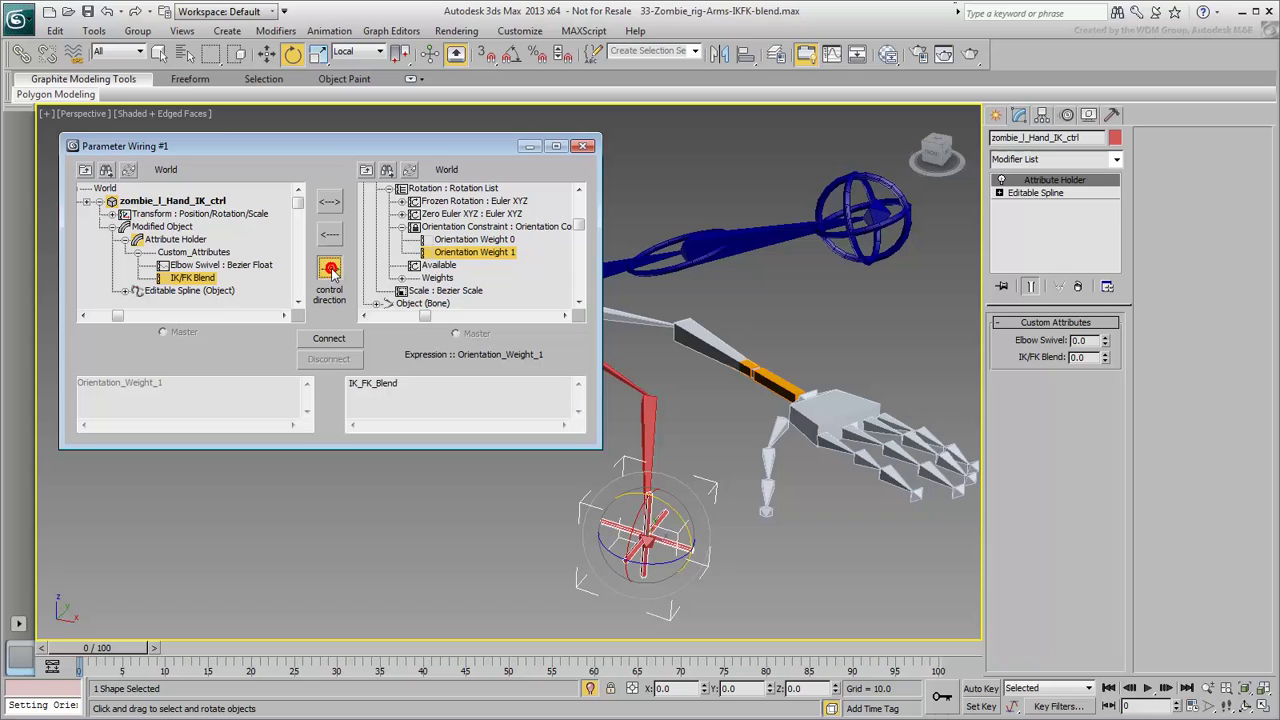
left_click(330, 338)
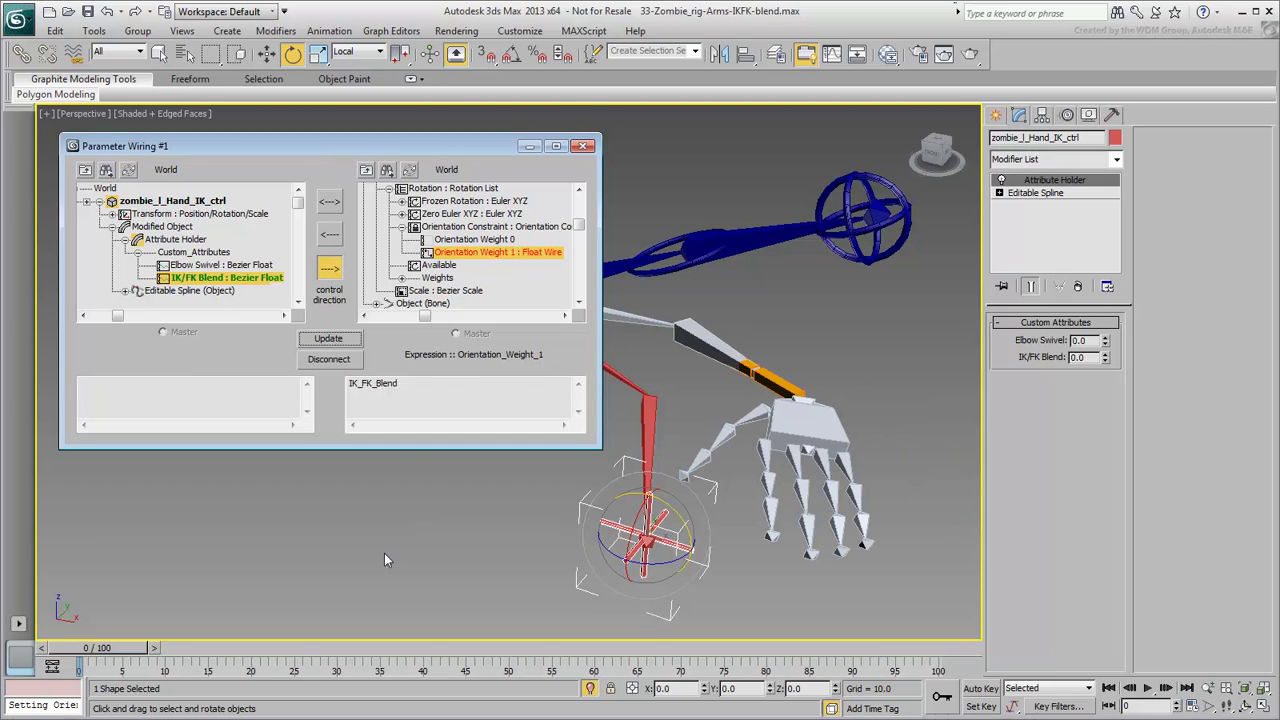
Step: Wire IK/FK Blend one way to the wrist bone's Orientation Weight 0 with the expression 100-IK_FK_Blend
left_click(463, 240)
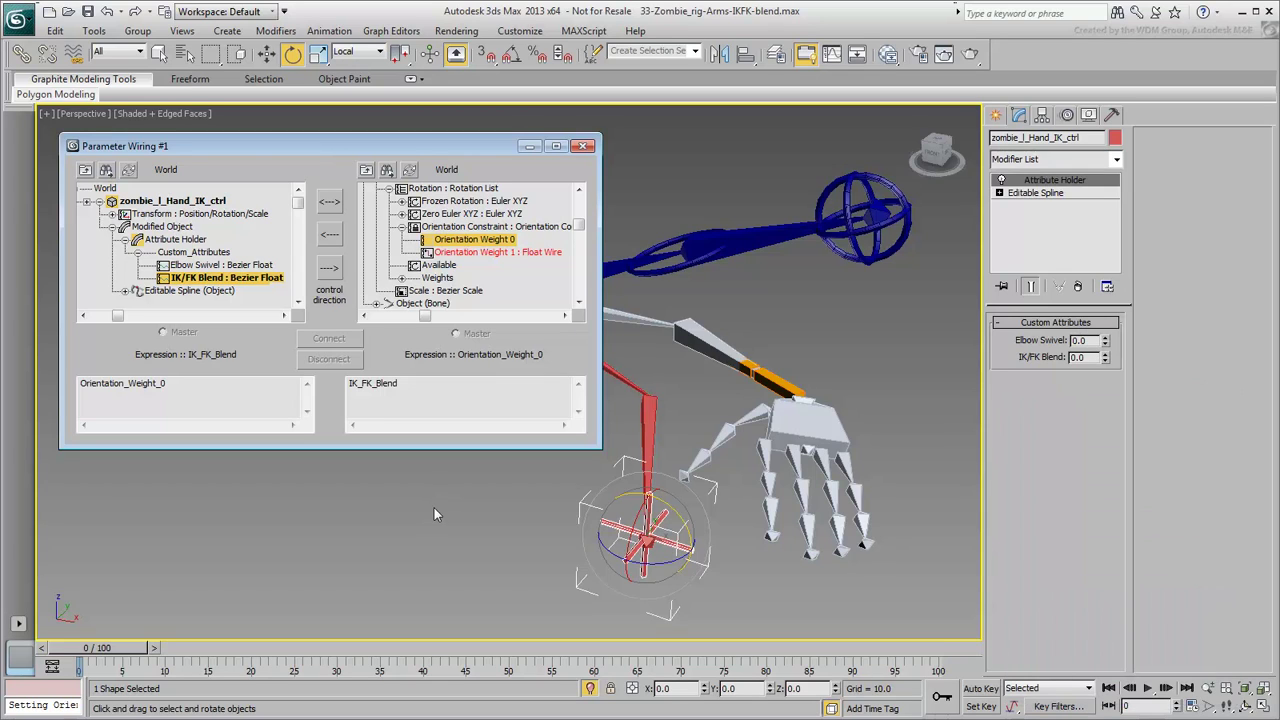
left_click(329, 268)
left_click(349, 383)
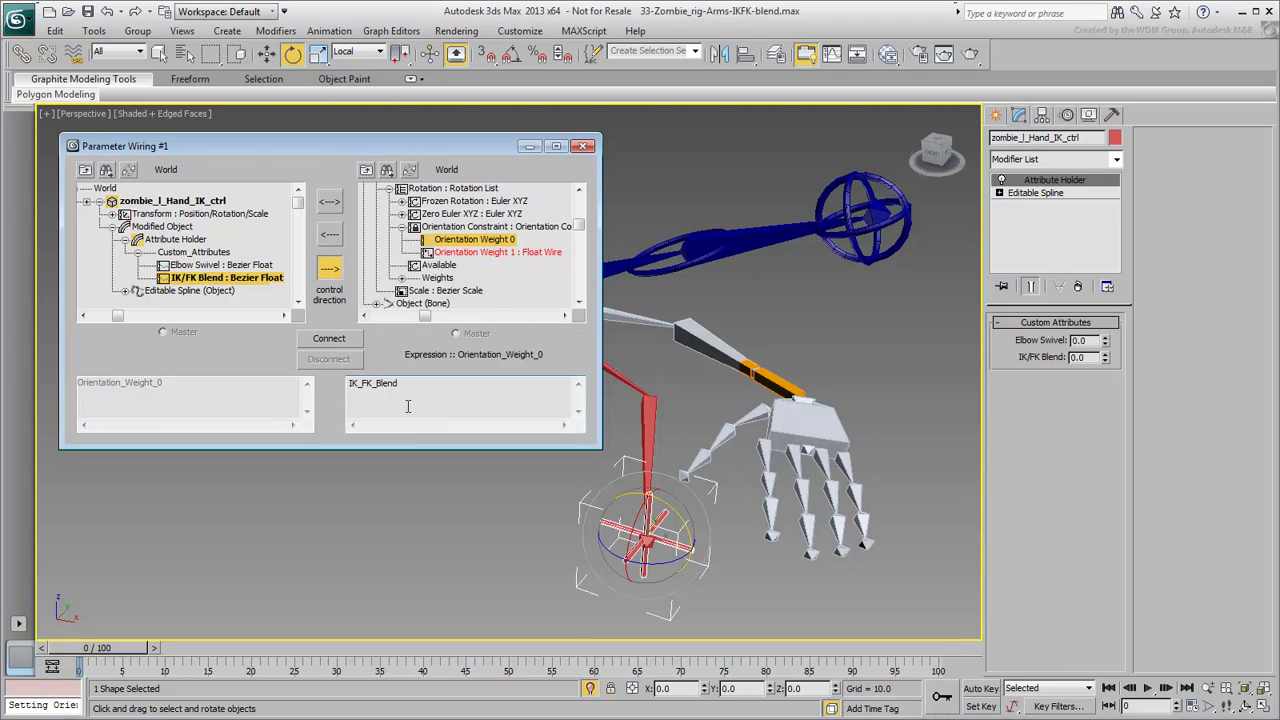
type("100-")
left_click(329, 339)
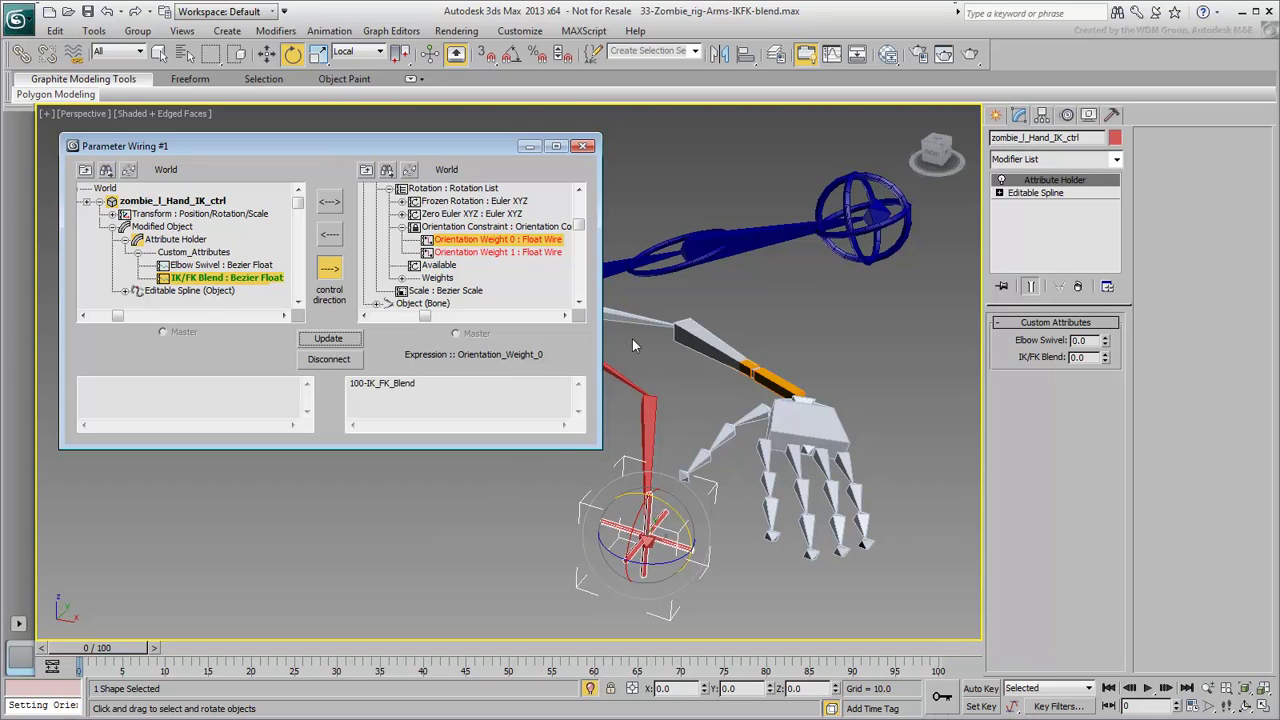
Step: Wire IK/FK Blend one way to Orientation Weight 1 of zombie_l_Forearm_bone's Orientation Constraint
left_click(701, 332)
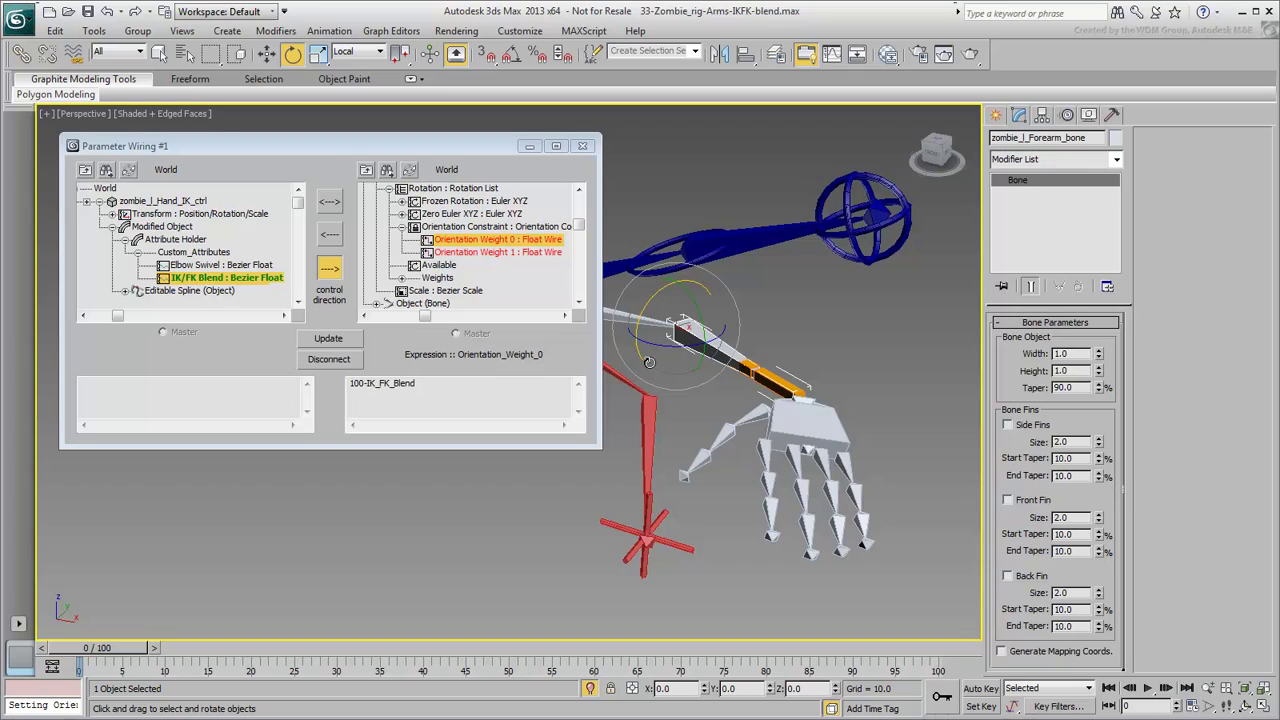
left_click(410, 171)
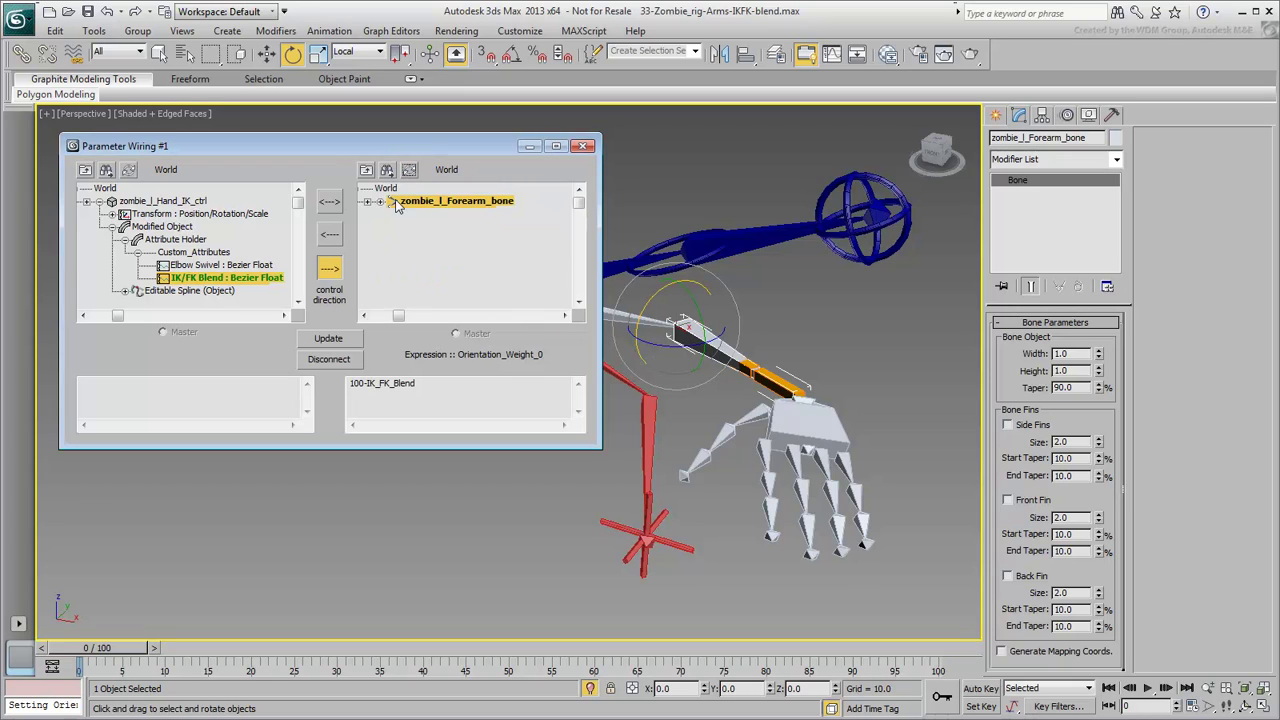
left_click(380, 201)
left_click(393, 214)
left_click(405, 239)
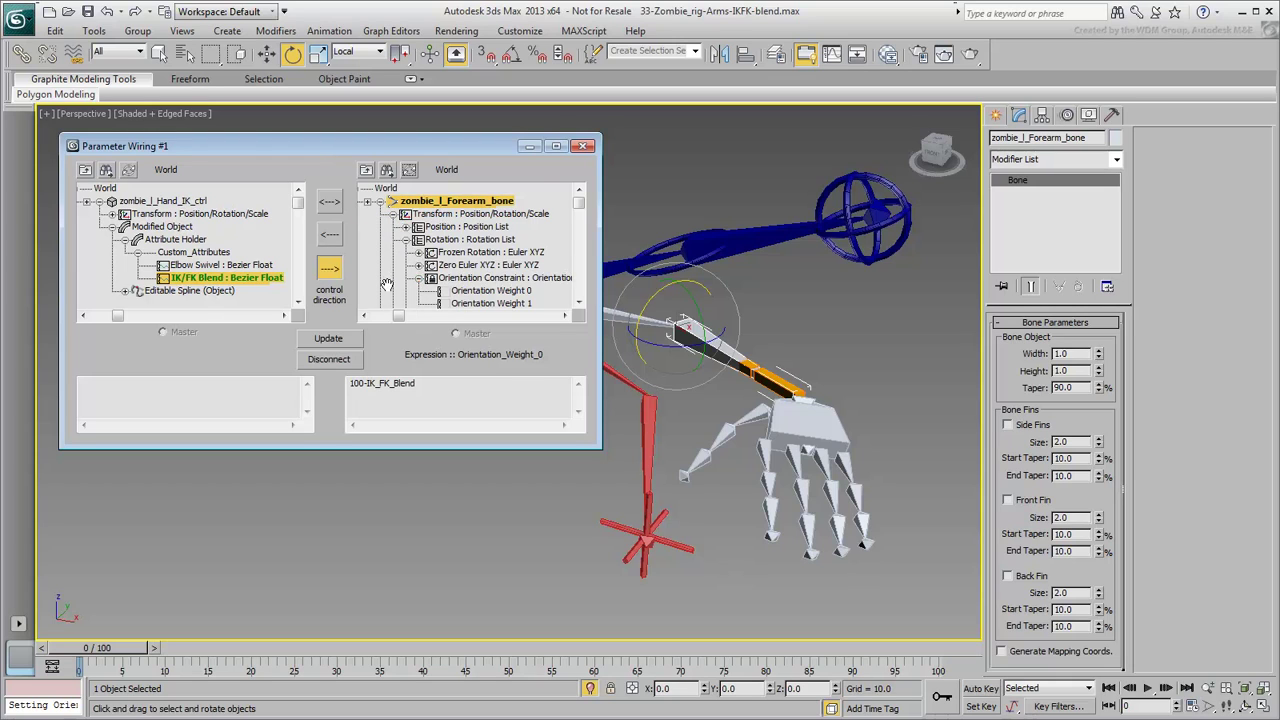
left_click(418, 278)
left_click(478, 265)
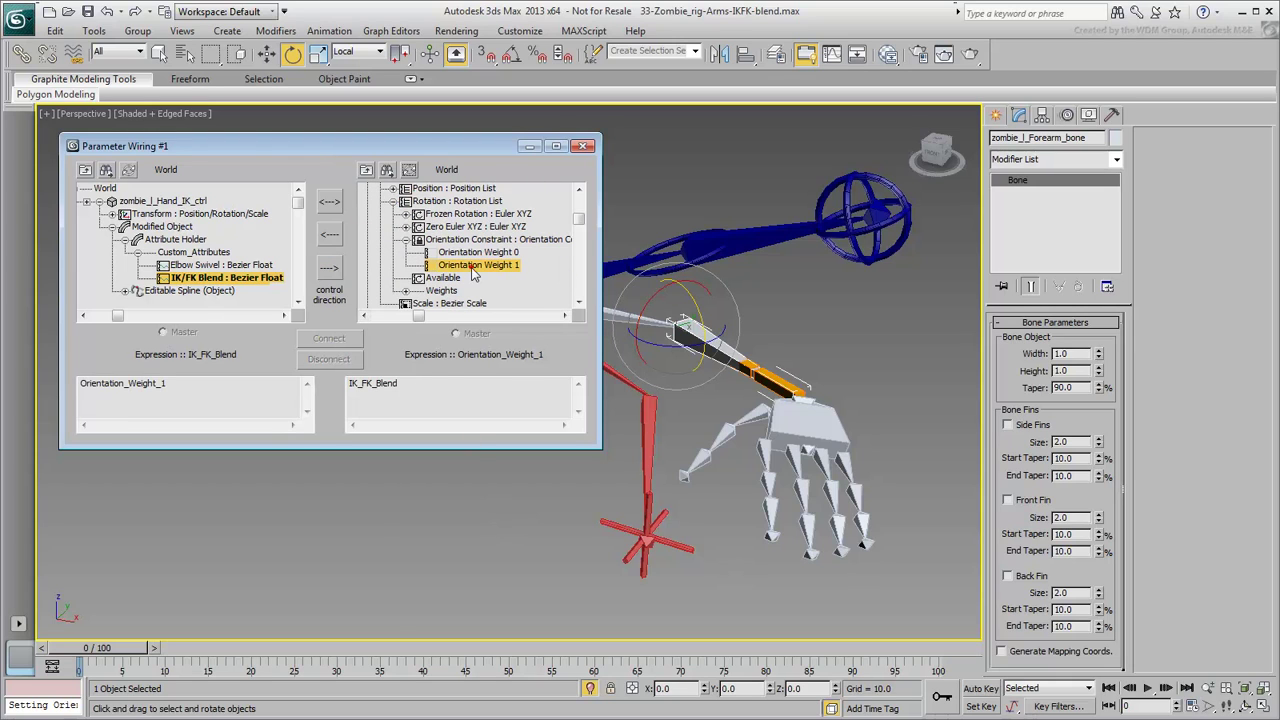
left_click(330, 340)
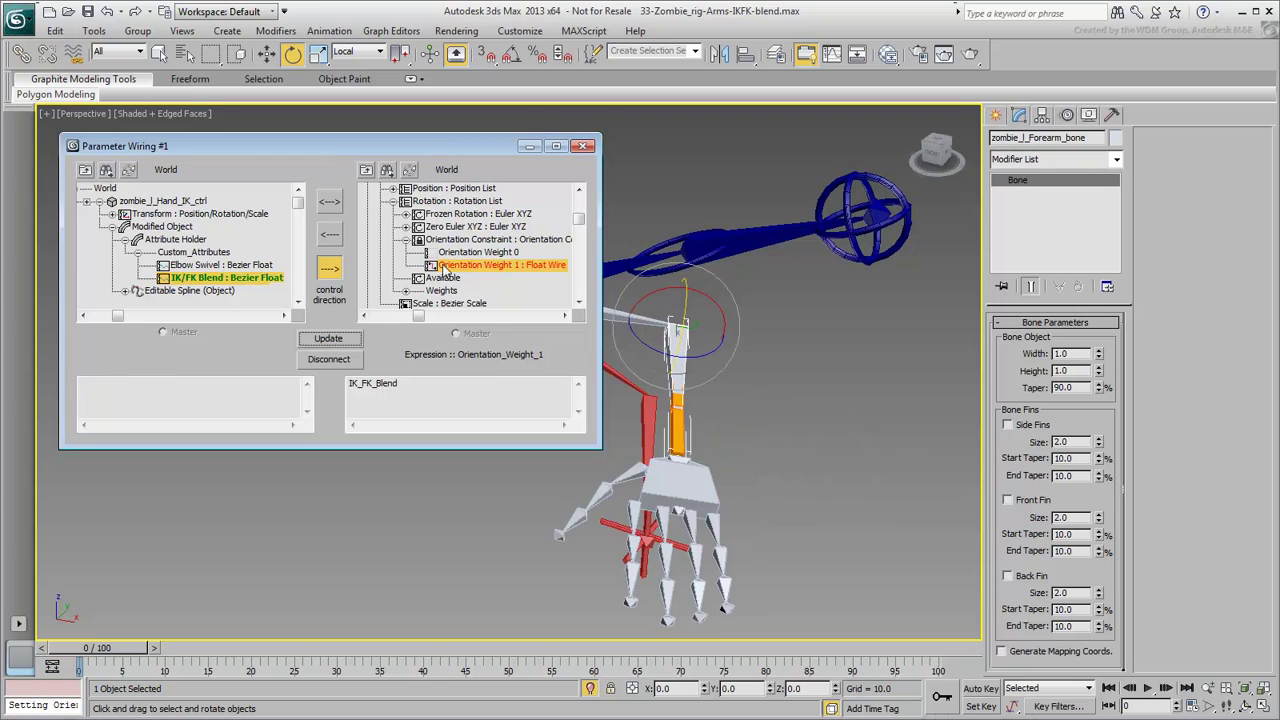
Step: Wire IK/FK Blend one way to the forearm bone's Orientation Weight 0 with the expression 100-IK_FK_Blend
left_click(478, 252)
left_click(333, 278)
left_click(349, 383)
type("100-")
left_click(320, 340)
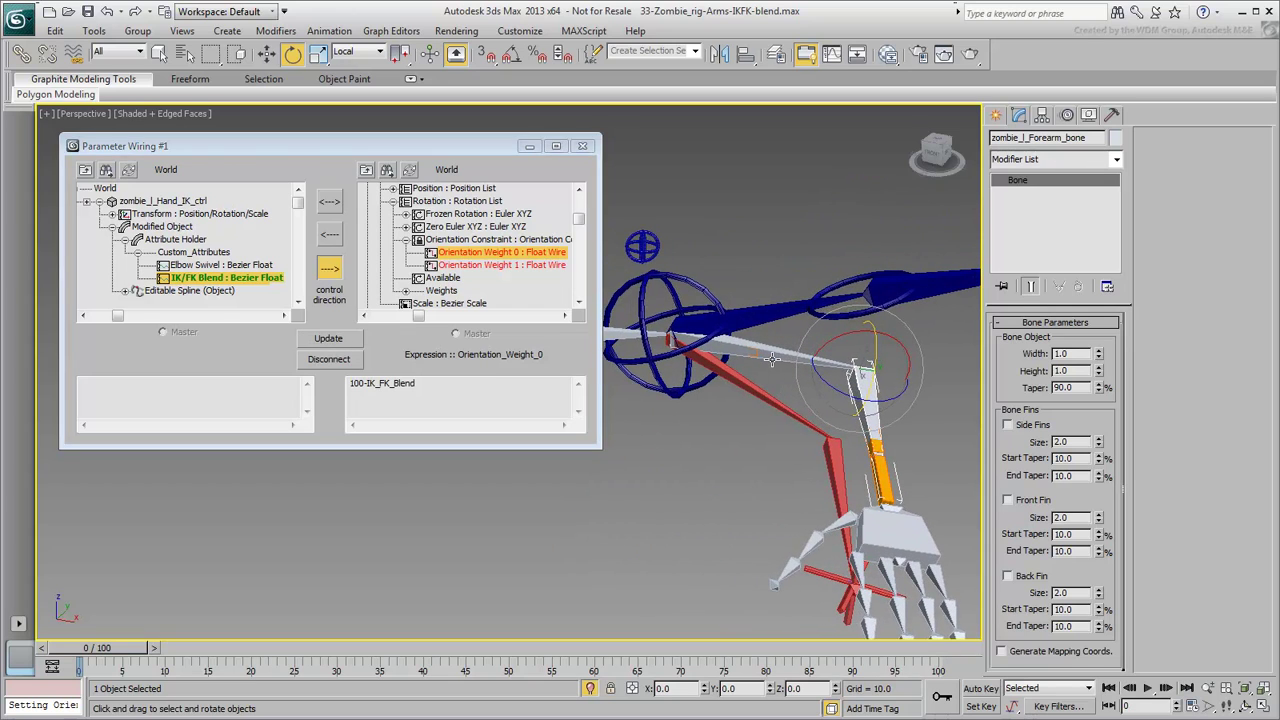
Step: Wire IK/FK Blend one way to Orientation Weight 1 of zombie_l_Shoulder_bone's Orientation Constraint
left_click(772, 358)
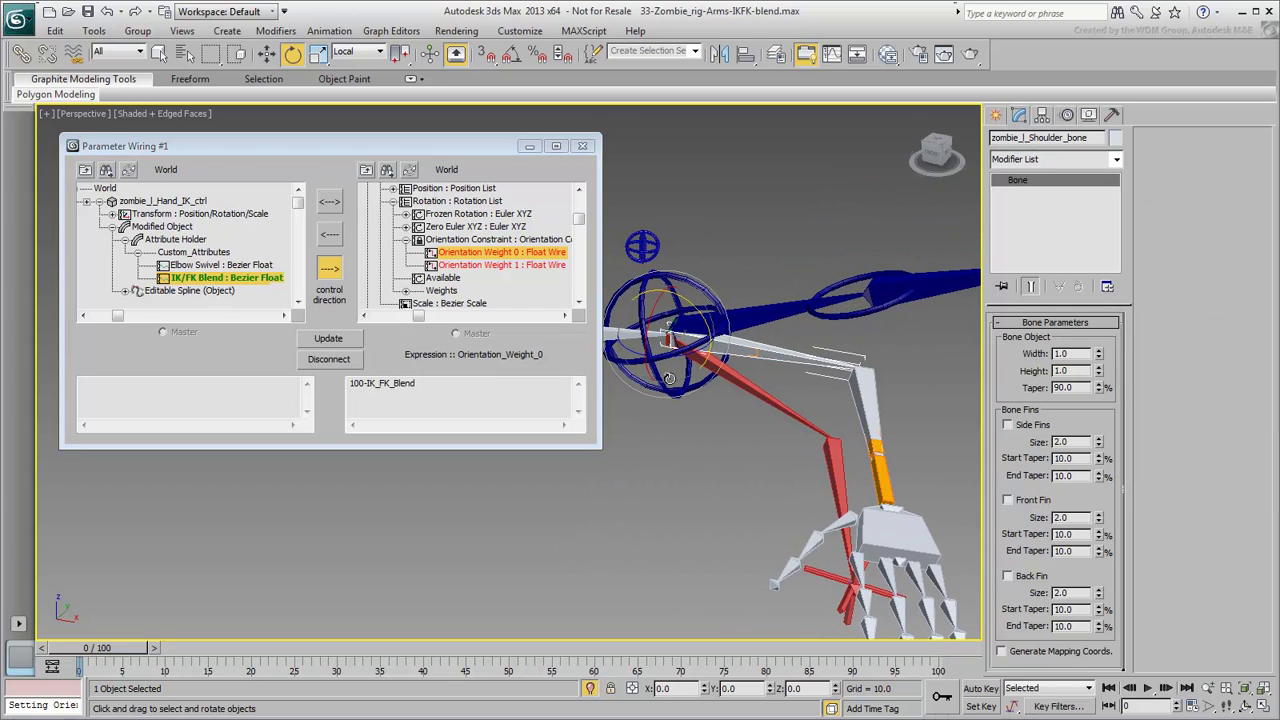
left_click(409, 170)
left_click(393, 201)
left_click(392, 213)
left_click(404, 239)
left_click(417, 278)
scroll(470, 260, "down", 2)
left_click(476, 252)
left_click(329, 268)
left_click(329, 338)
Step: Wire IK/FK Blend one way to the shoulder bone's Orientation Weight 0 with the expression 100-IK_FK_Blend
left_click(452, 240)
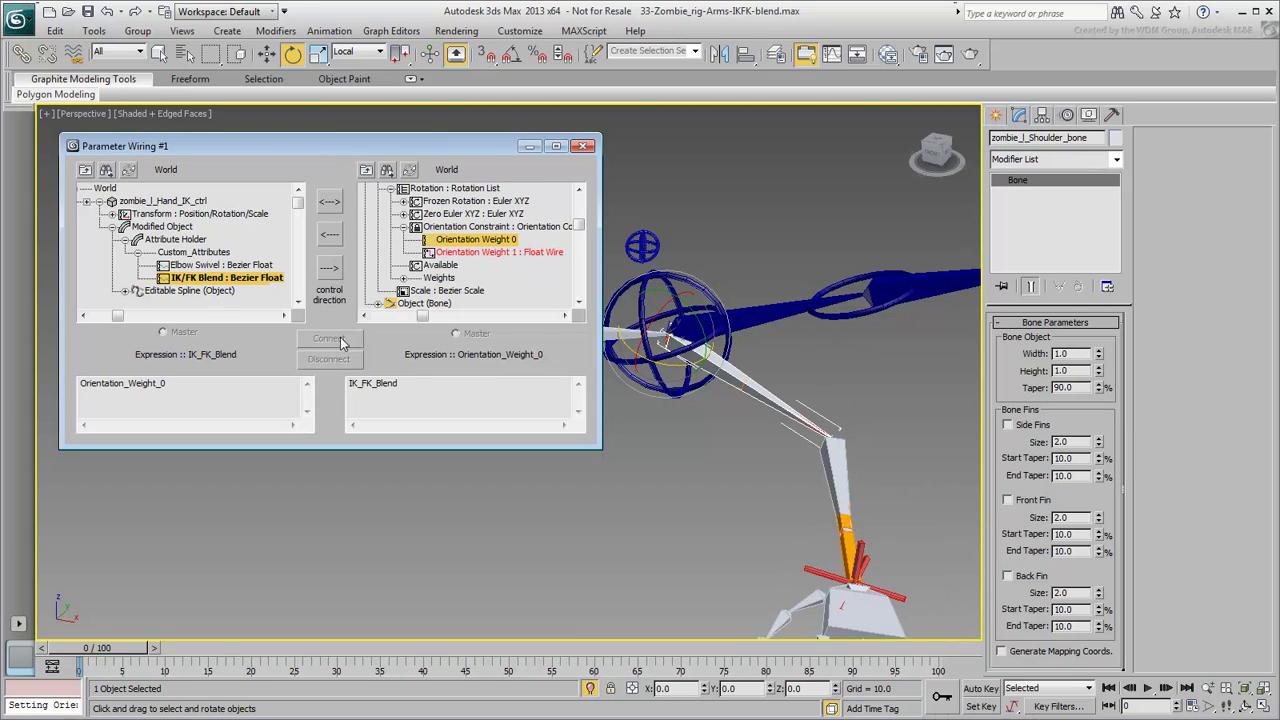
left_click(329, 268)
left_click(349, 384)
type("100-")
left_click(329, 338)
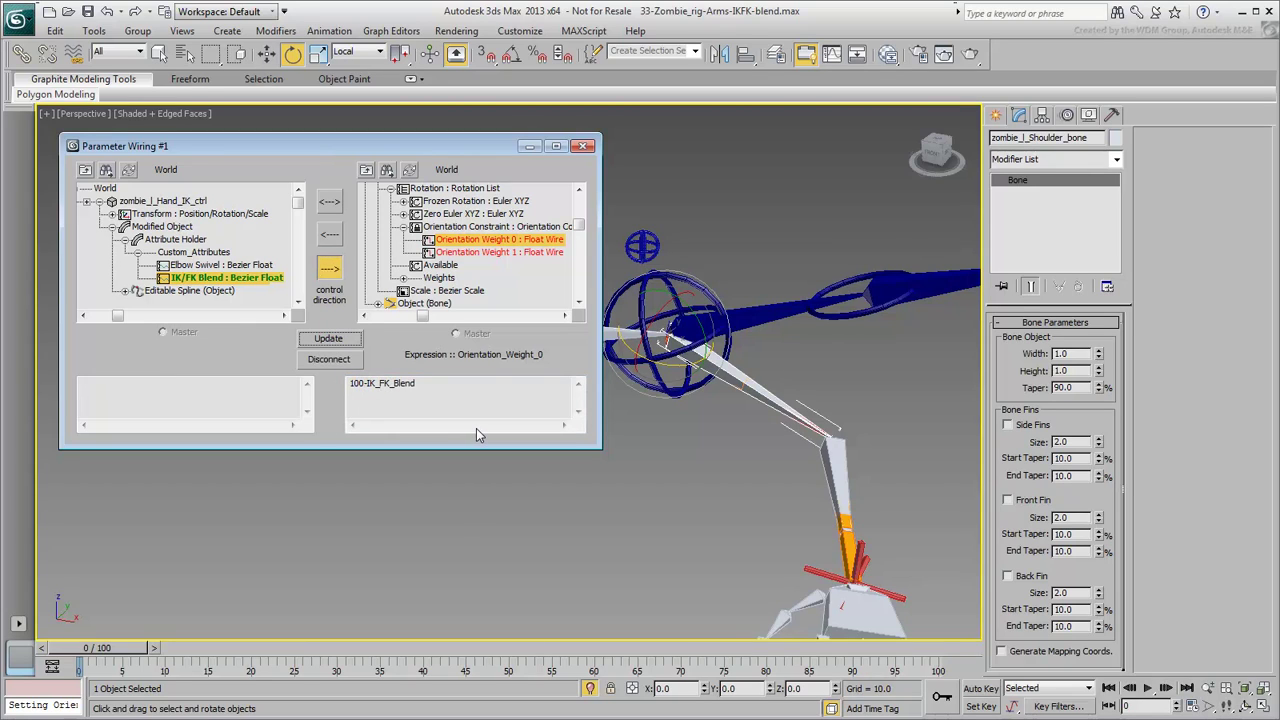
Step: Close the Parameter Wiring dialog and set zombie_l_Hand_IK_ctrl's IK/FK Blend to 48 to test the arm blending
left_click(584, 146)
middle_click_drag(754, 437, 523, 380)
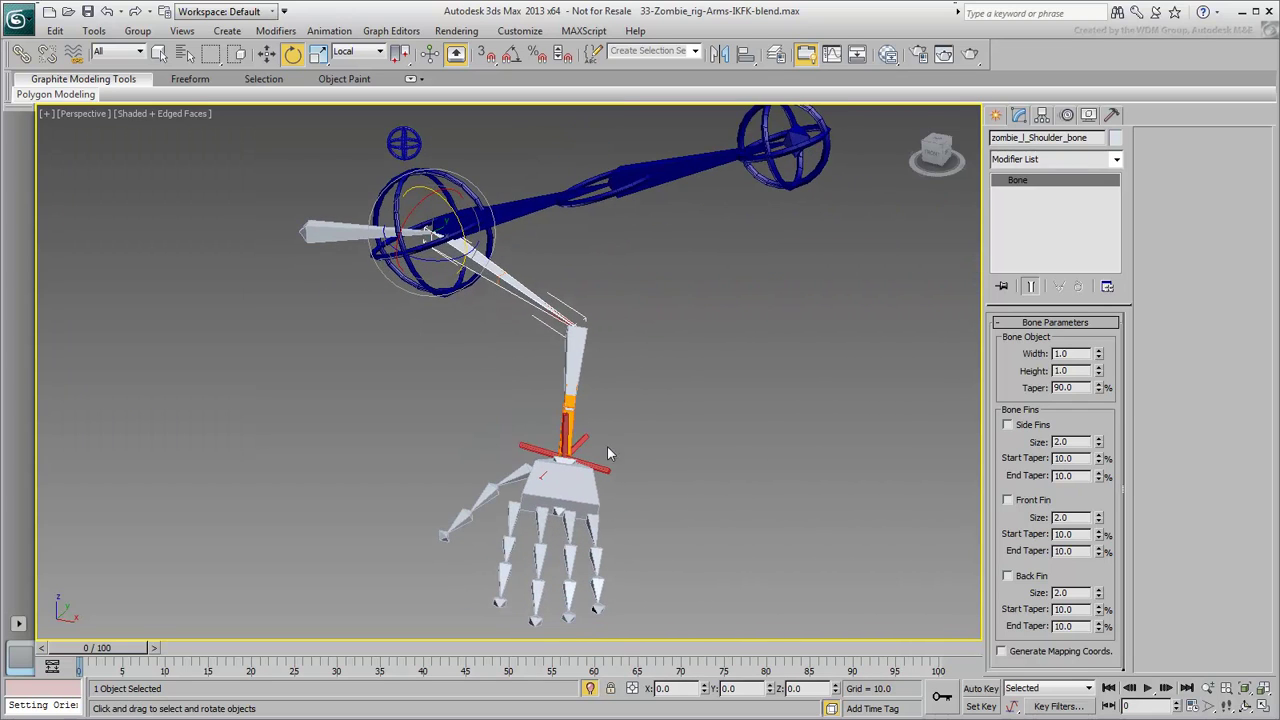
left_click(607, 473)
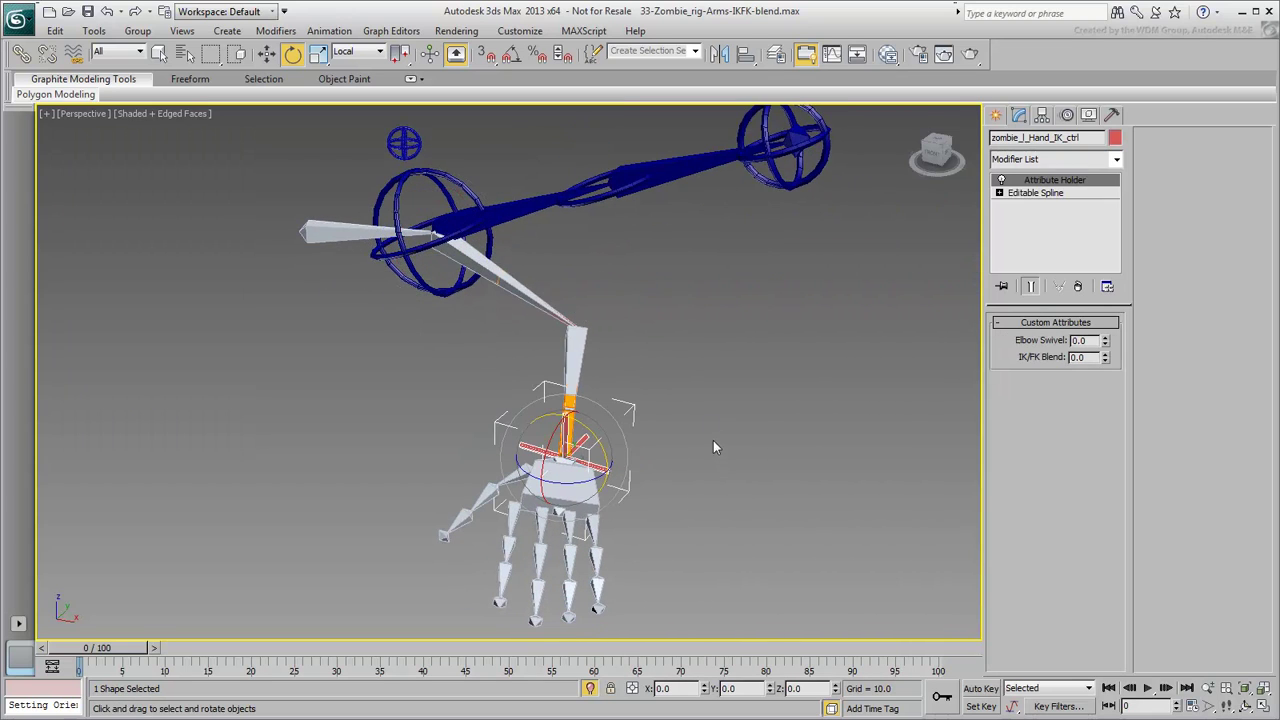
middle_click_drag(708, 422, 663, 452)
left_click_drag(1105, 361, 1066, 545)
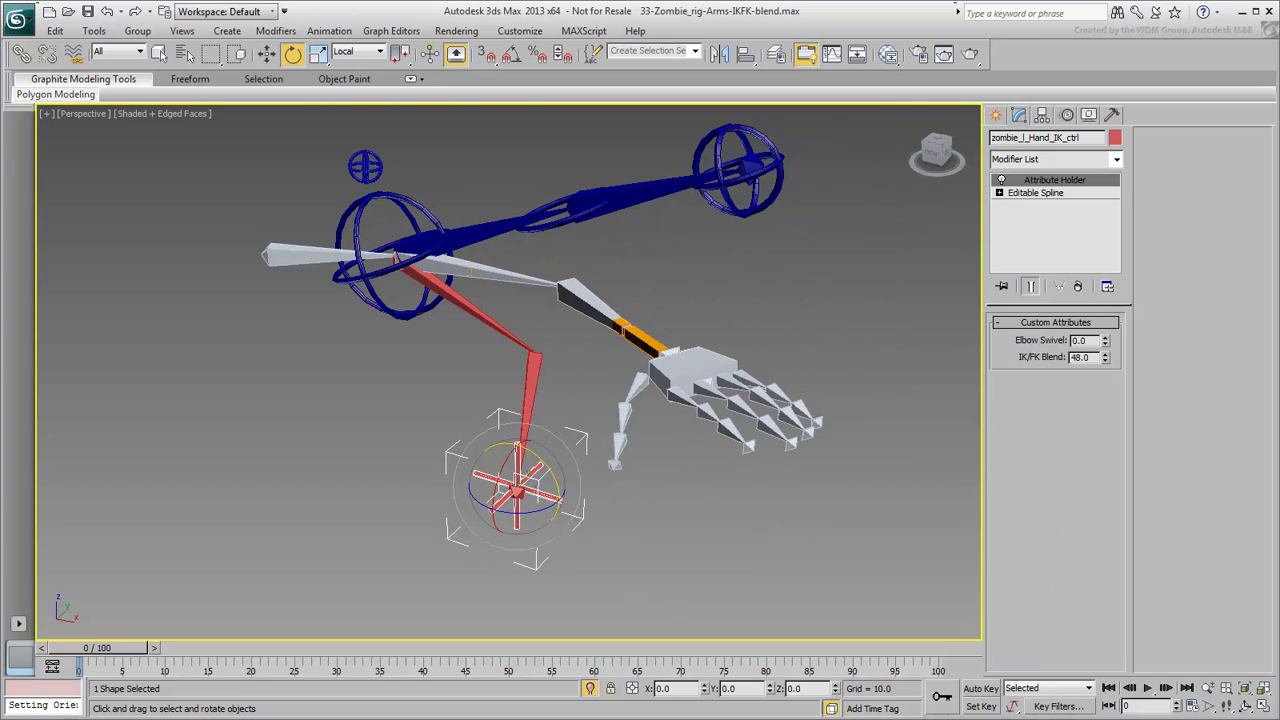
Step: Instance the hand control's Attribute Holder modifier onto the left hand, elbow and shoulder FK controls and the clavicle control
middle_click_drag(778, 603, 654, 545, "alt")
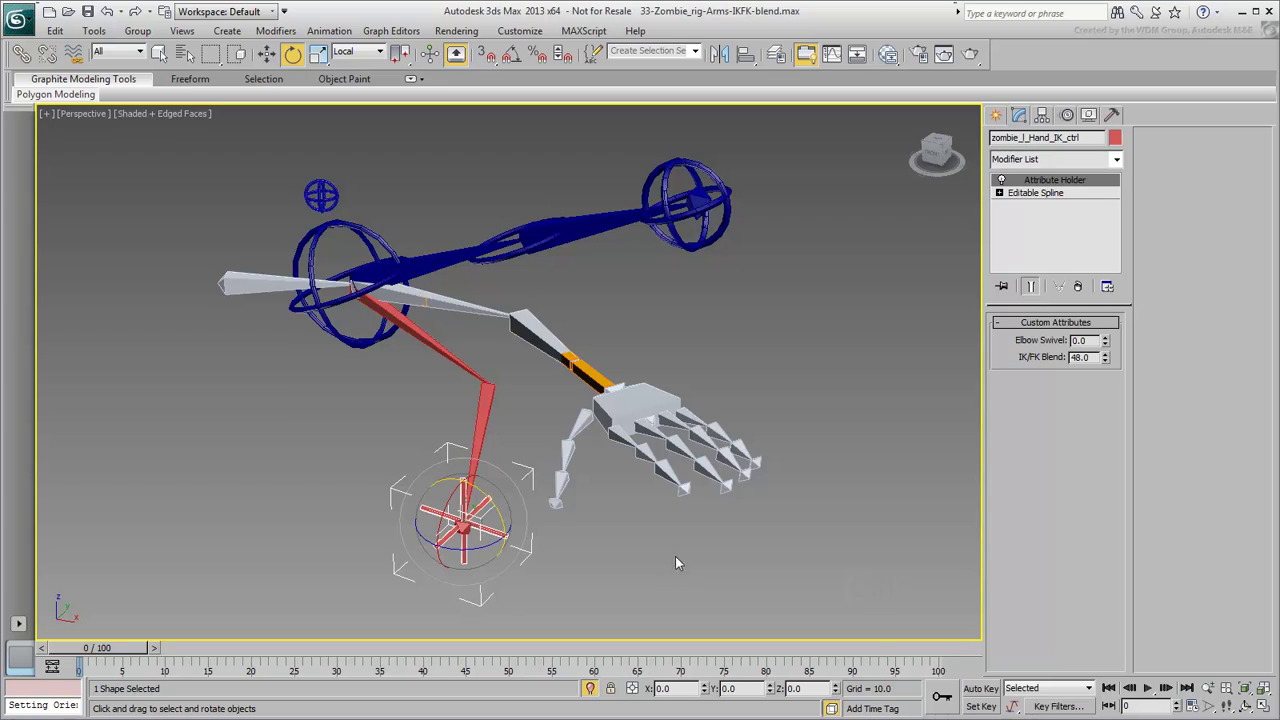
key("ctrl")
left_click_drag(1045, 184, 725, 236, "ctrl")
middle_click_drag(664, 318, 903, 291, "alt")
left_click_drag(1046, 184, 585, 250, "ctrl")
left_click_drag(1040, 183, 395, 224, "ctrl")
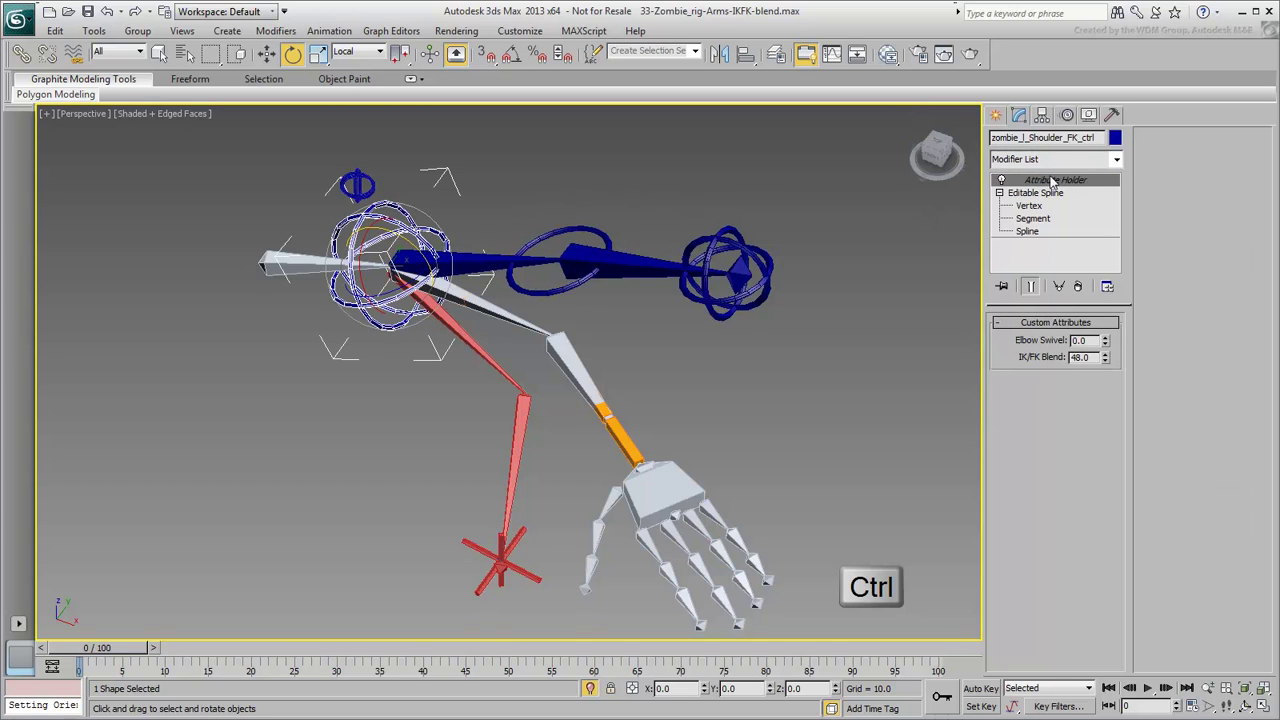
left_click_drag(1050, 181, 366, 184, "ctrl")
Step: Try the blend attribute on zombie_l_Elbow_FK_ctrl, and return all five left arm controls to their zero pose
left_click(565, 292)
left_click_drag(1105, 347, 1101, 195)
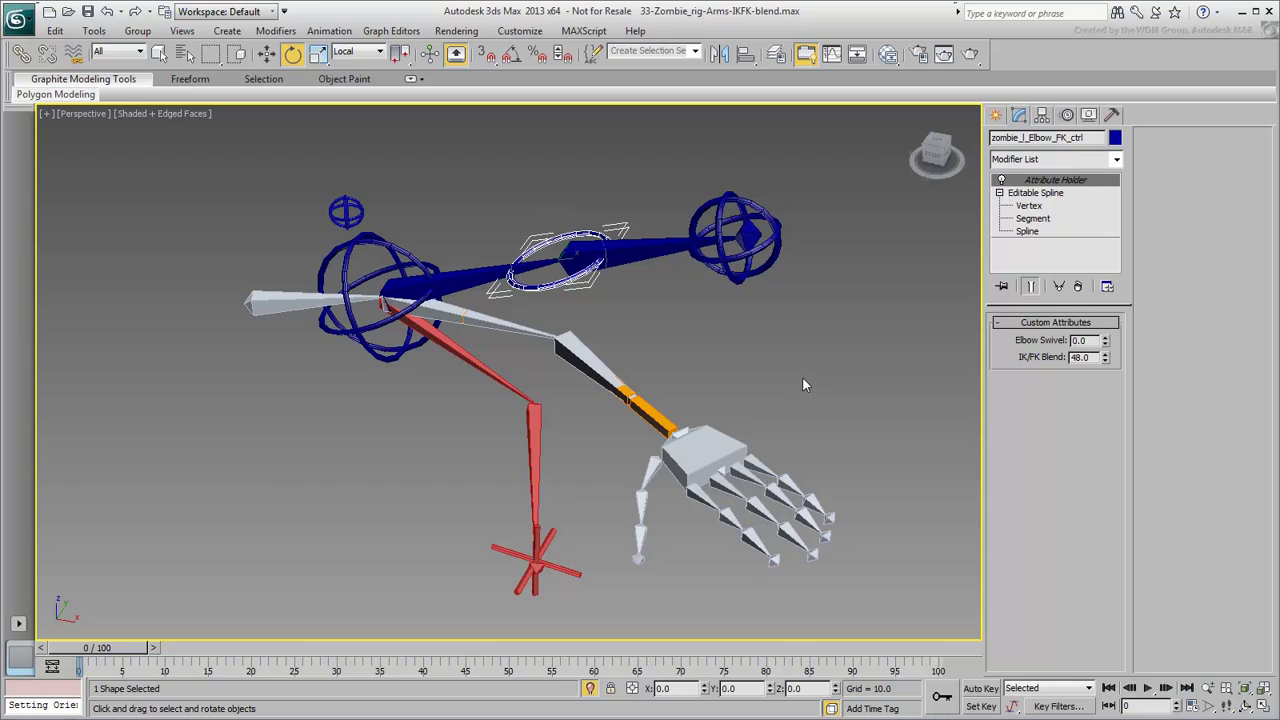
left_click(776, 266, "ctrl")
left_click_drag(391, 169, 340, 252, "ctrl")
left_click(558, 566, "ctrl")
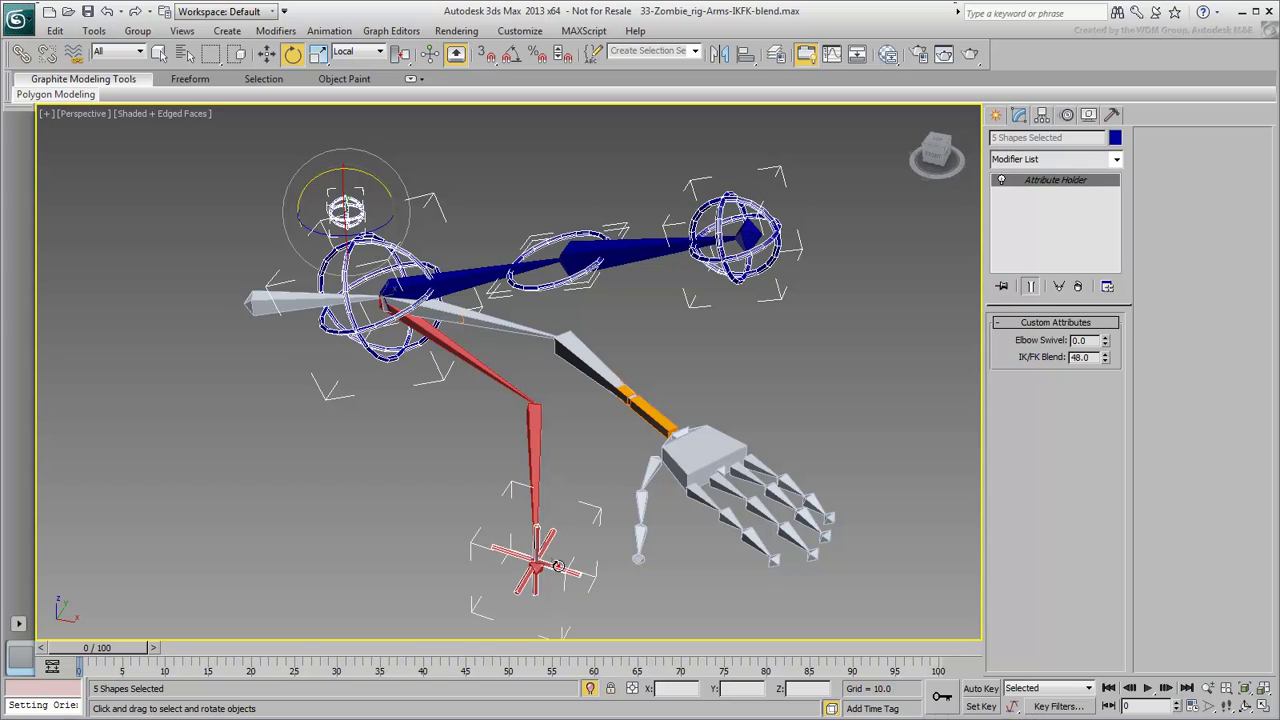
right_click(590, 478)
left_click(540, 435)
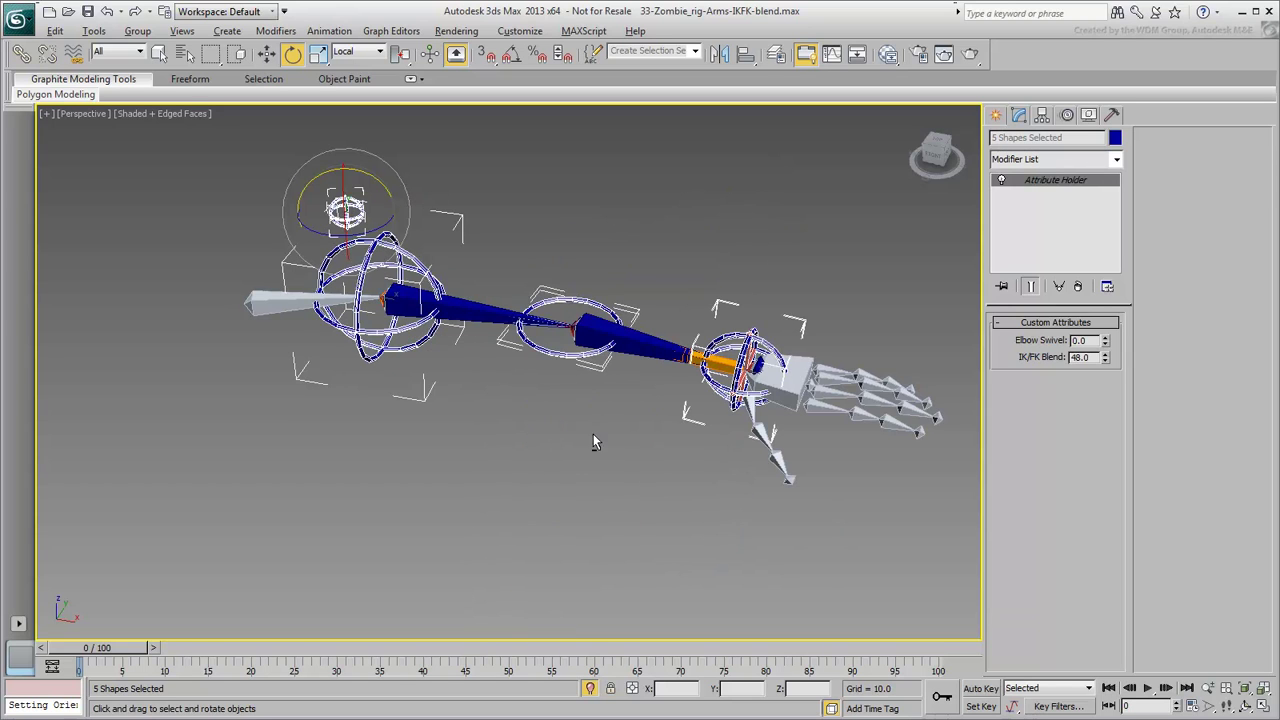
Step: Deselect the controls and exit isolation to show the whole zombie rig
scroll(566, 403, "down", 2)
left_click(551, 449)
scroll(551, 429, "down", 4)
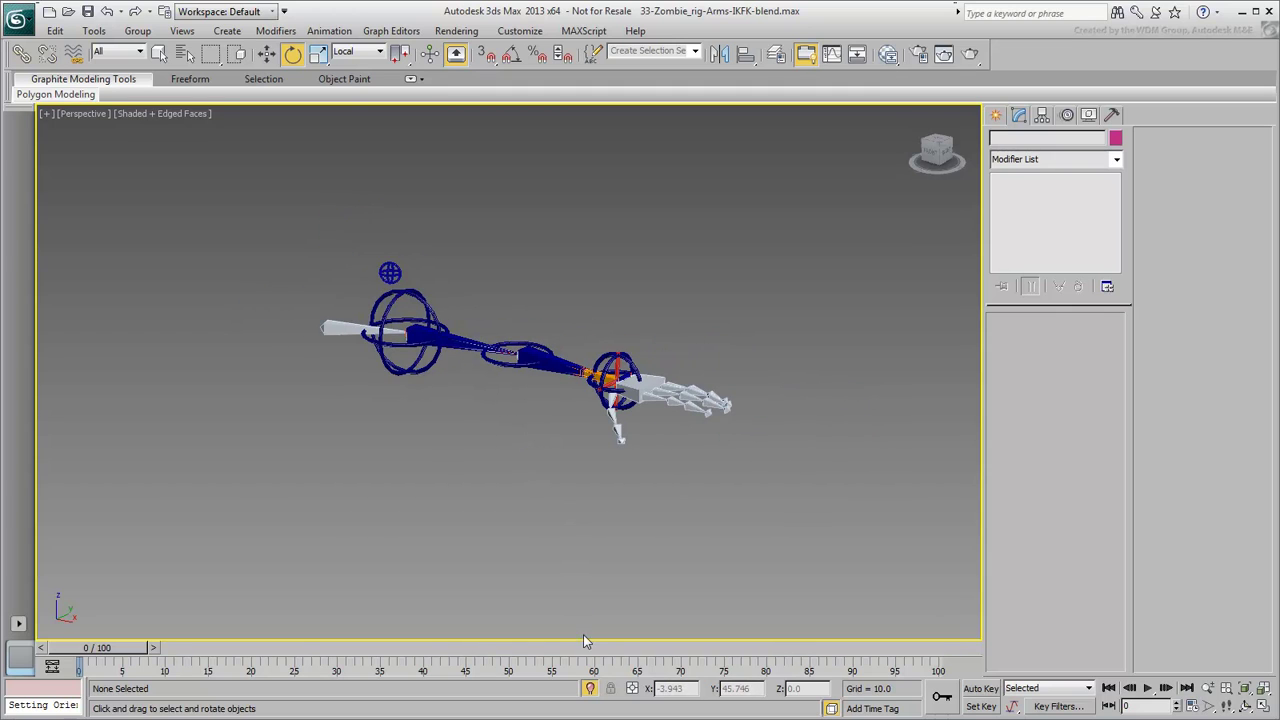
left_click(587, 687)
middle_click_drag(619, 518, 625, 456)
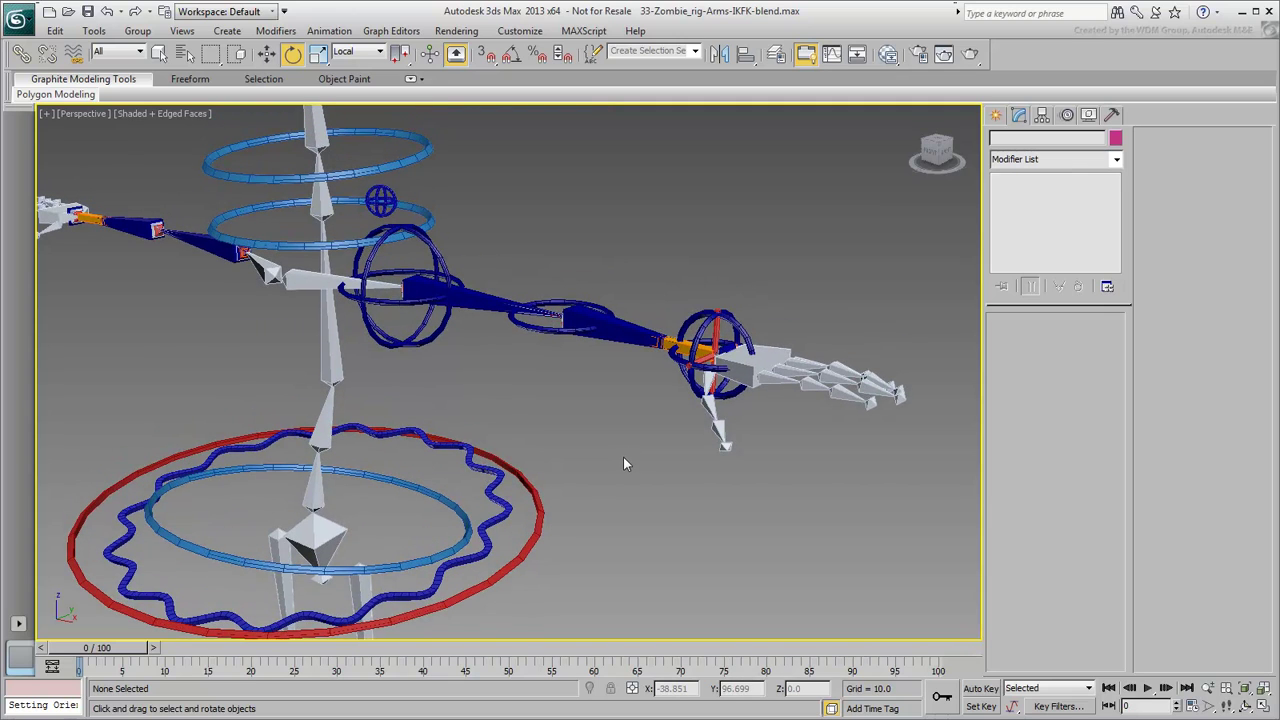